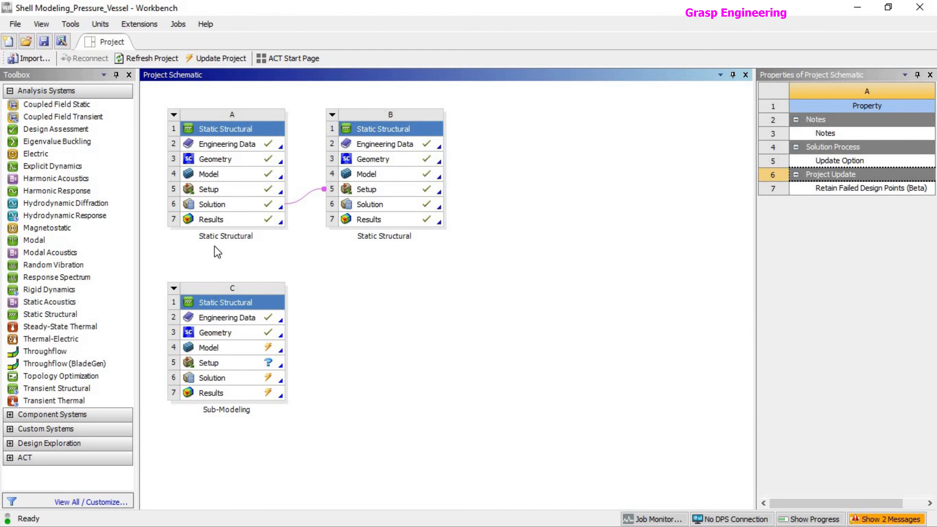
# Open the geometry of the Sub-Modeling static structural system in SpaceClaim.
pyautogui.click(174, 114)
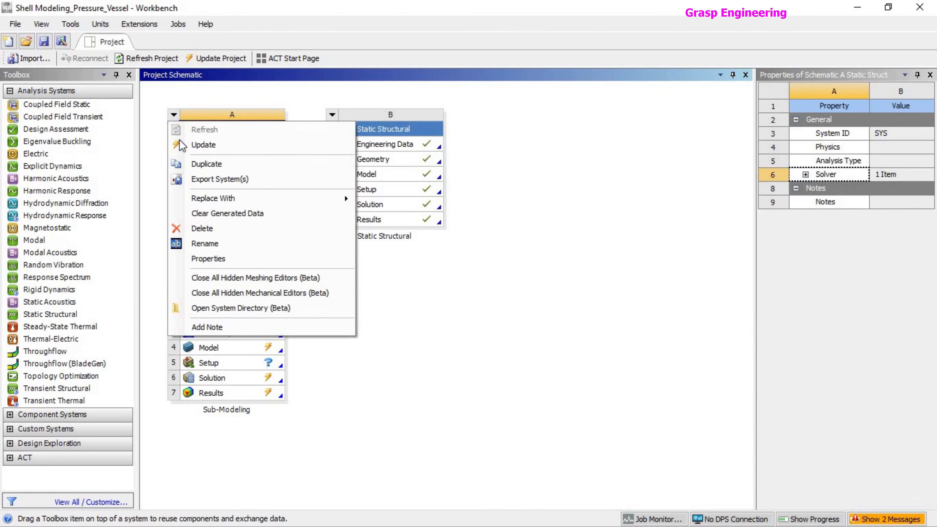
pyautogui.click(446, 335)
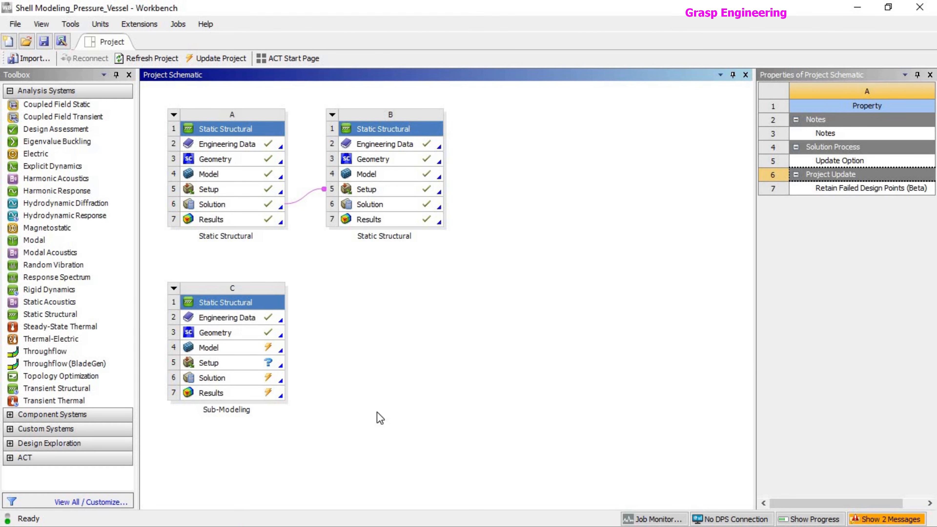
pyautogui.doubleClick(220, 408)
pyautogui.click(220, 409)
pyautogui.doubleClick(231, 333)
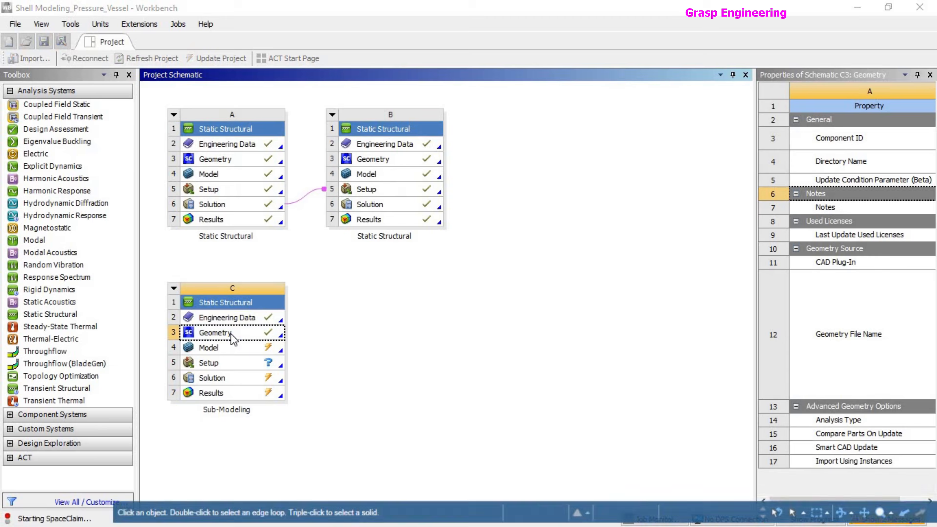
# Examine the full pressure vessel from several sides and the list of surface bodies in the Saddle component.
pyautogui.scroll(5, 496, 271)
pyautogui.scroll(-8, 502, 258)
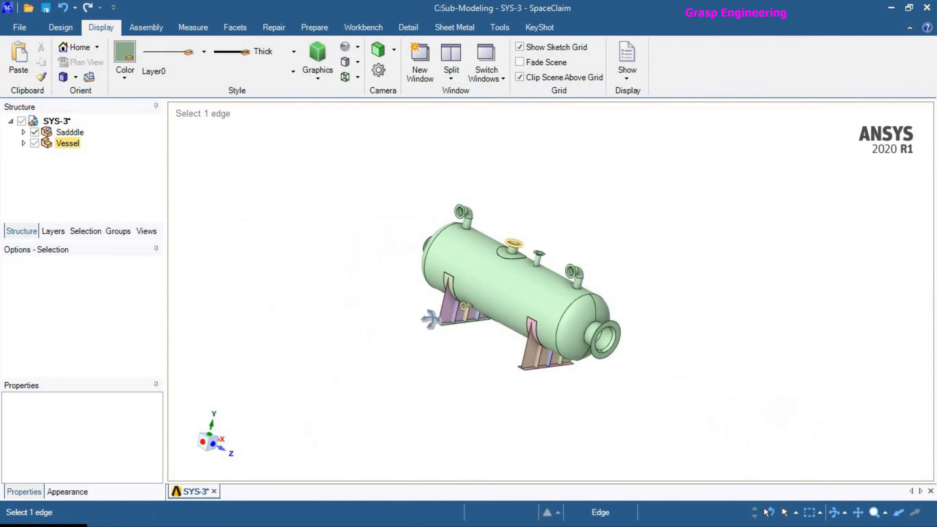
pyautogui.moveTo(646, 339); pyautogui.dragTo(386, 305, button='middle')
pyautogui.scroll(5, 421, 281)
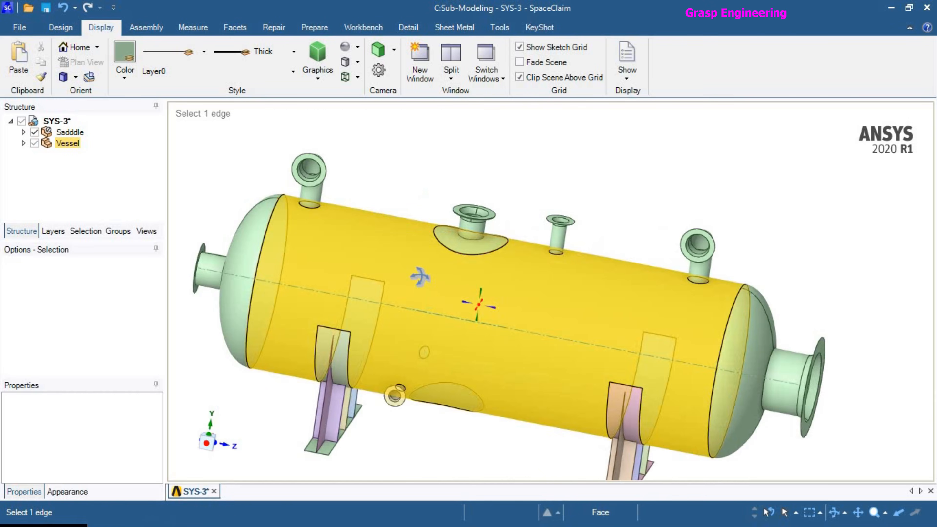
pyautogui.moveTo(418, 273); pyautogui.dragTo(401, 286, button='middle')
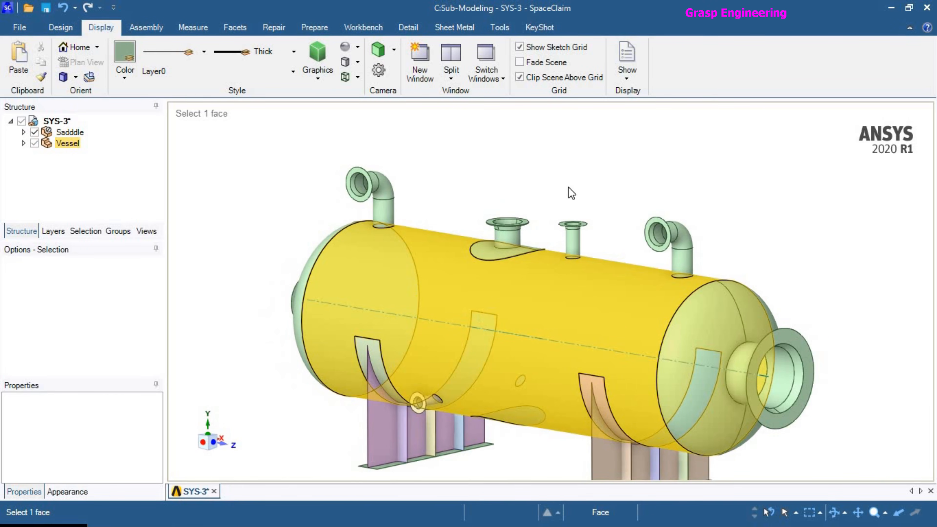
pyautogui.scroll(3, 465, 277)
pyautogui.moveTo(448, 245); pyautogui.dragTo(490, 335, button='middle')
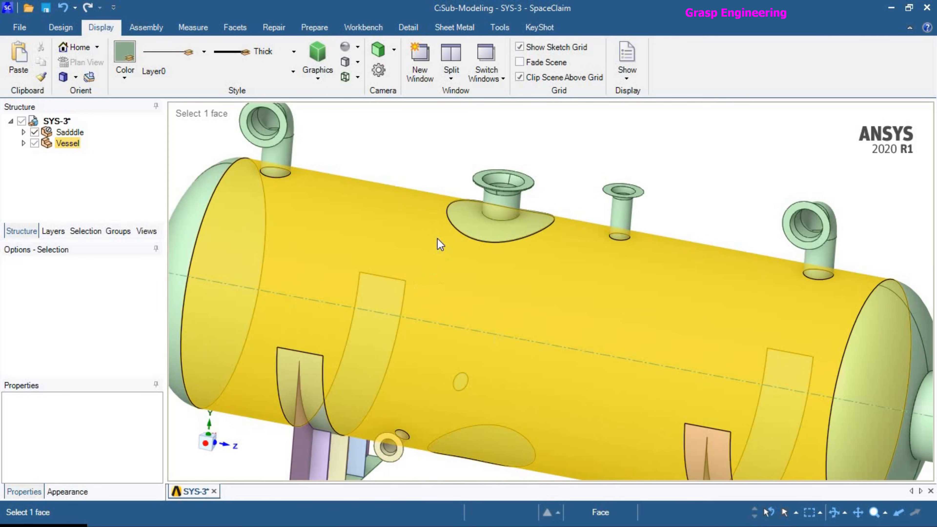
pyautogui.click(23, 133)
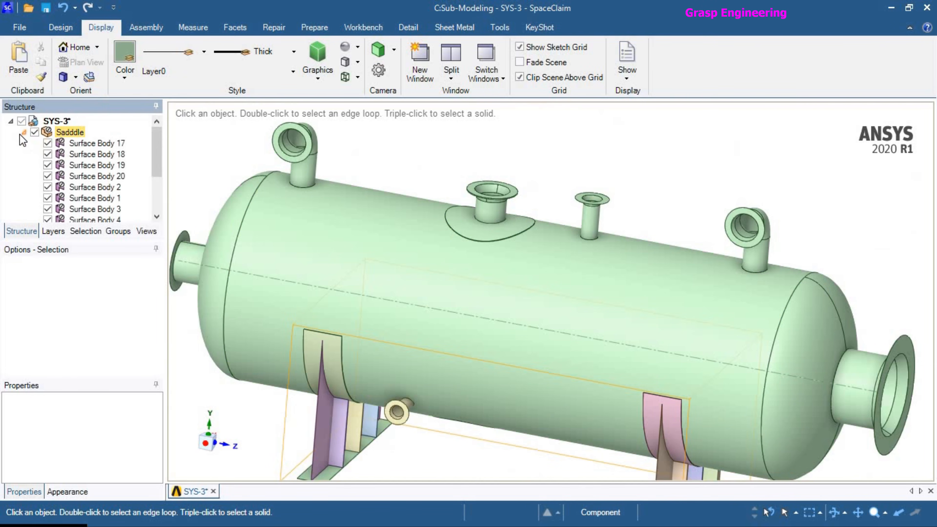
pyautogui.click(24, 132)
# Change the graphics display style of the vessel model.
pyautogui.click(325, 264)
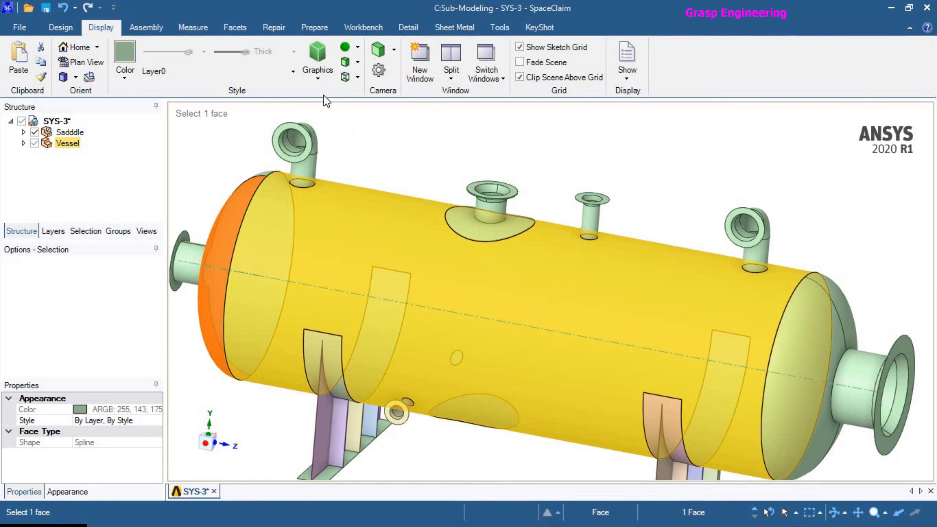
pyautogui.click(318, 79)
pyautogui.click(338, 100)
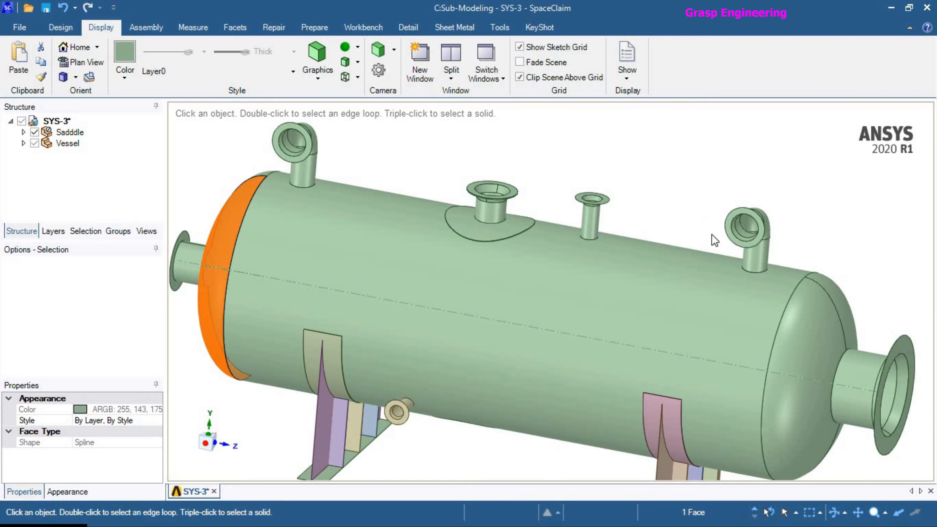
# Hide the vessel's cylindrical shell to inspect the nozzles and saddle pads, and show all bodies again.
pyautogui.click(597, 285)
pyautogui.scroll(-4, 554, 288)
pyautogui.rightClick(525, 288)
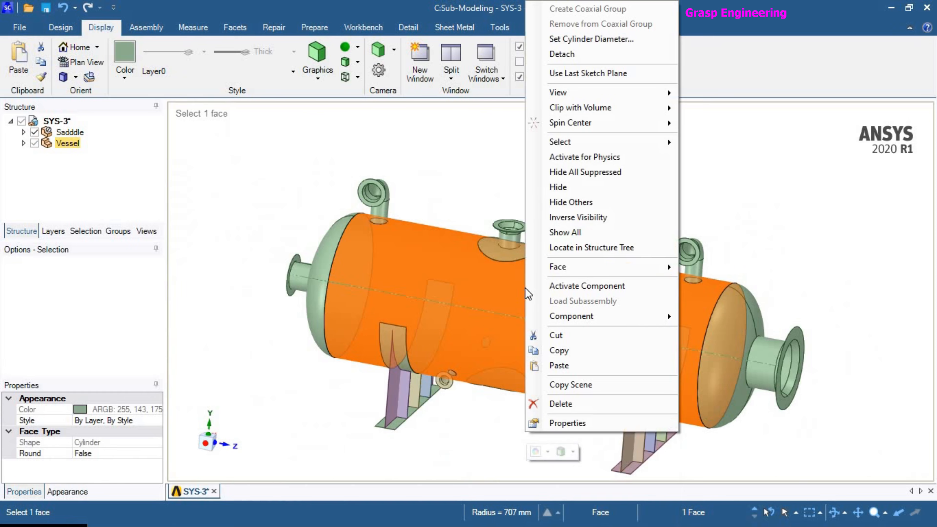
pyautogui.click(546, 186)
pyautogui.scroll(5, 506, 266)
pyautogui.moveTo(496, 203); pyautogui.dragTo(524, 235, button='middle')
pyautogui.scroll(-5, 523, 235)
pyautogui.rightClick(411, 236)
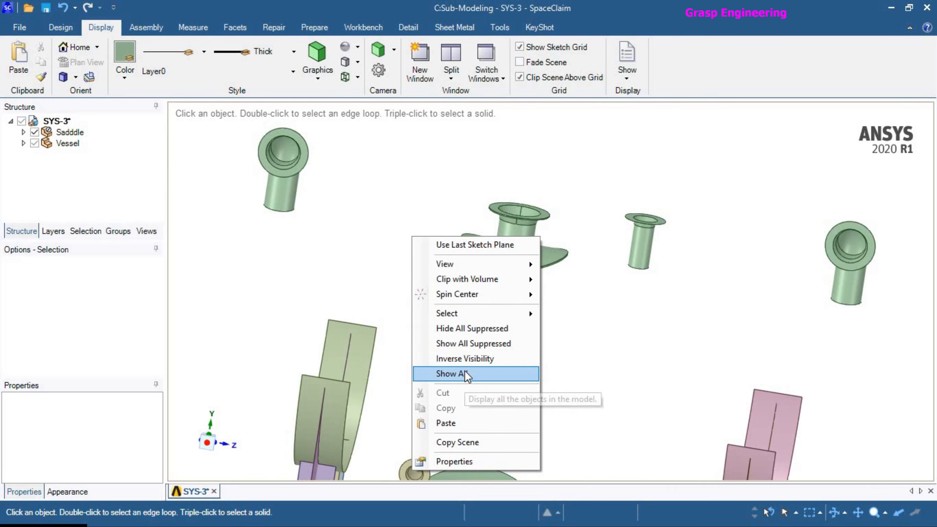
pyautogui.click(454, 374)
# Examine the flanged nozzle with the reinforcement pad, its cylindrical neck face and the adjoining vessel shell.
pyautogui.scroll(6, 494, 288)
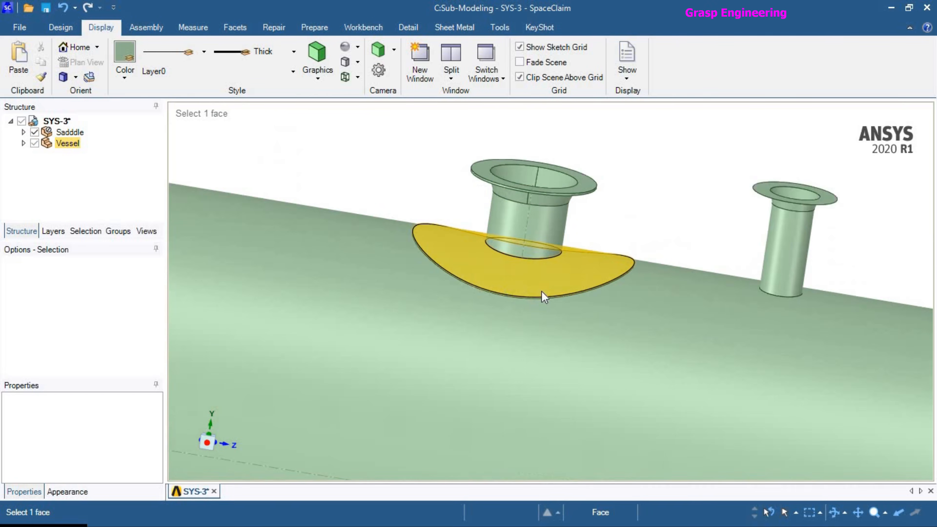
pyautogui.scroll(-6, 516, 303)
pyautogui.scroll(6, 591, 281)
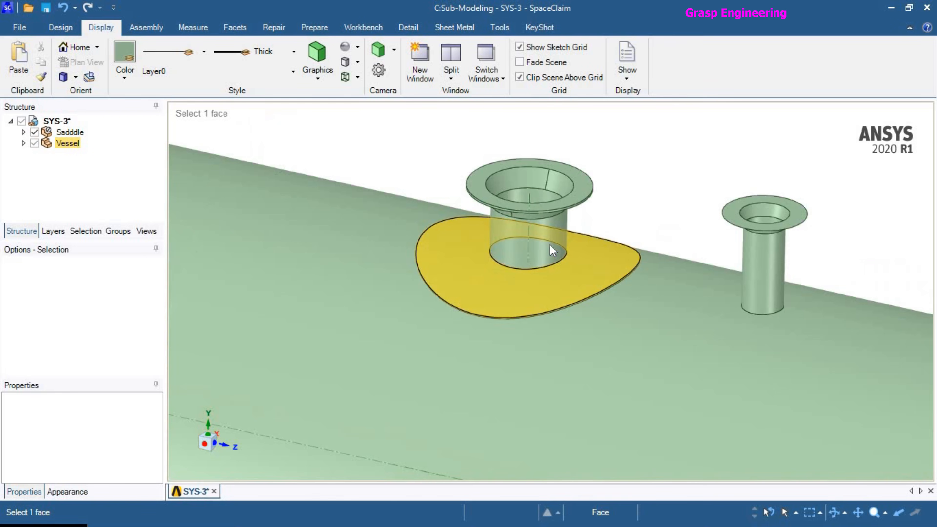
pyautogui.click(551, 239)
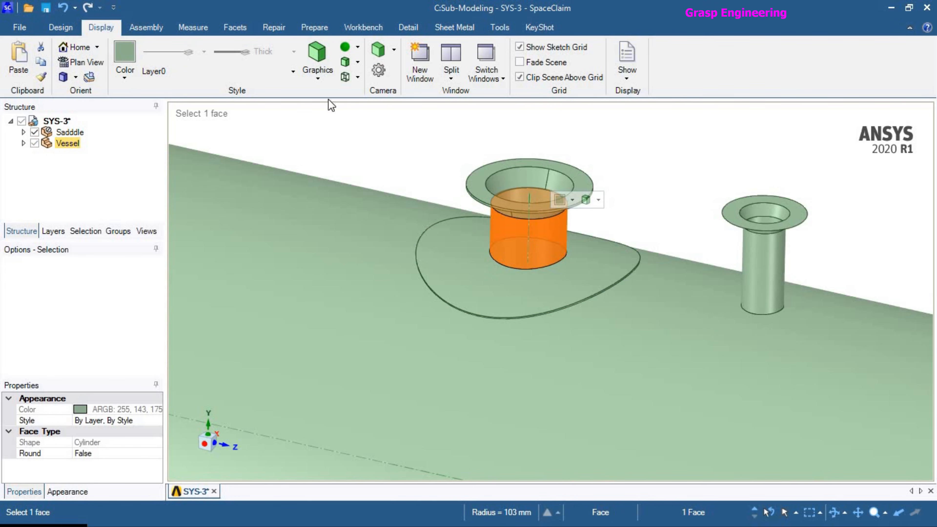
pyautogui.click(59, 30)
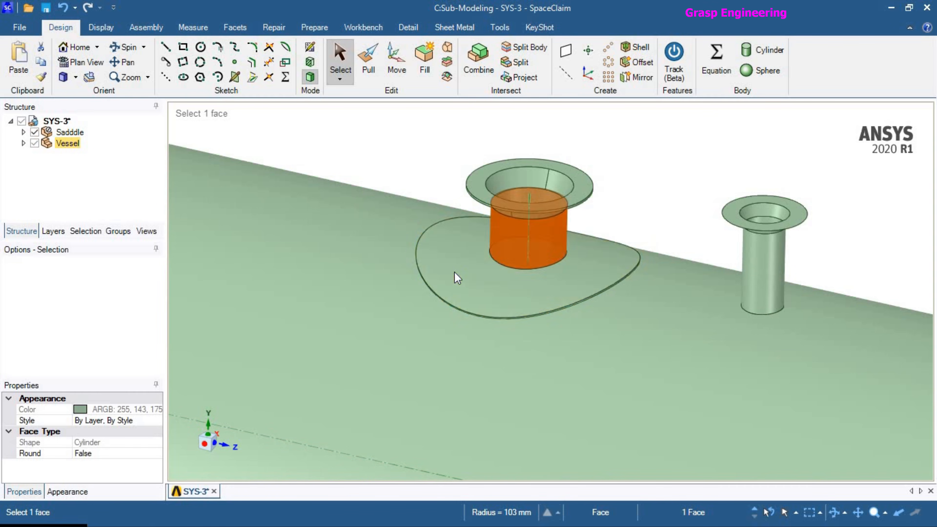
pyautogui.click(541, 233)
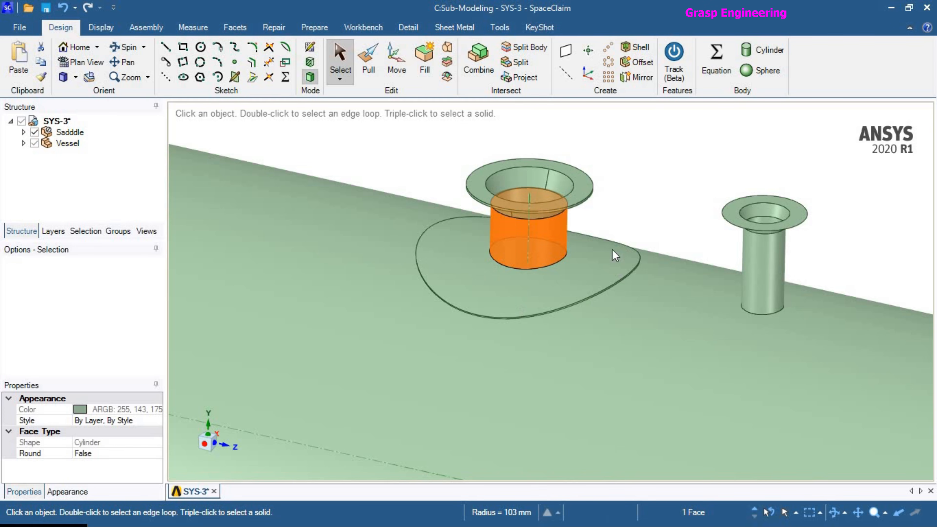
pyautogui.scroll(-3, 616, 254)
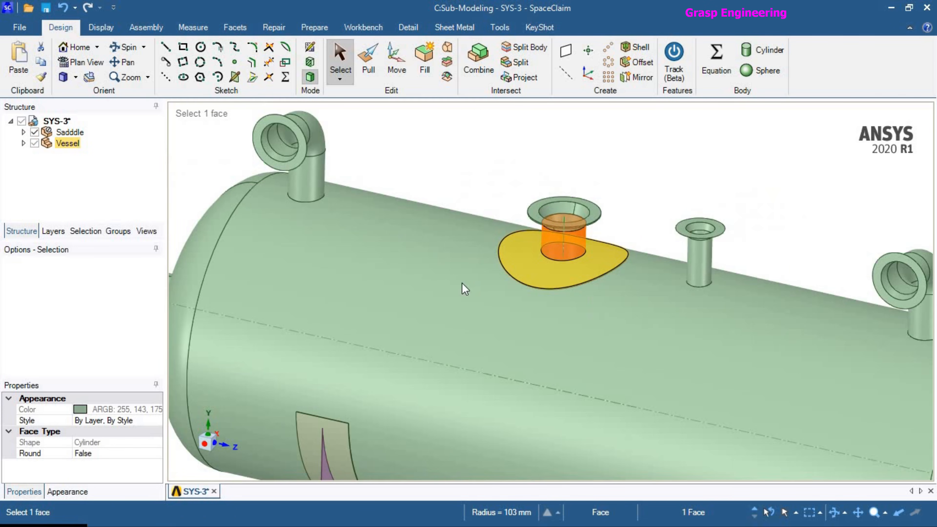
pyautogui.click(433, 277)
pyautogui.rightClick(434, 278)
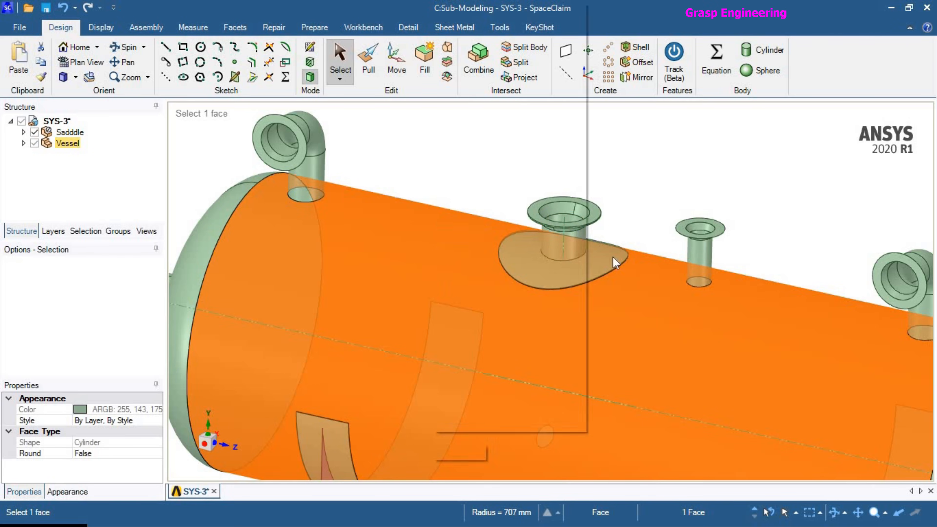
pyautogui.click(681, 206)
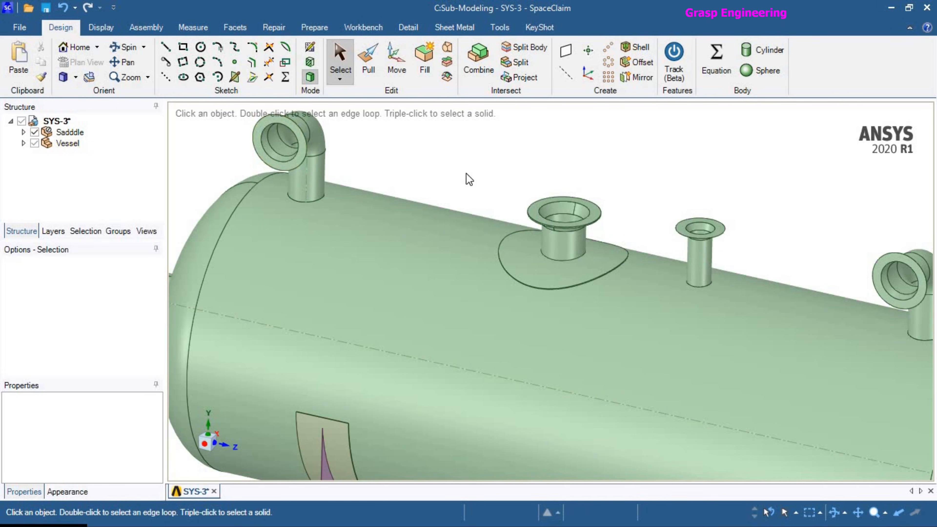
pyautogui.click(148, 28)
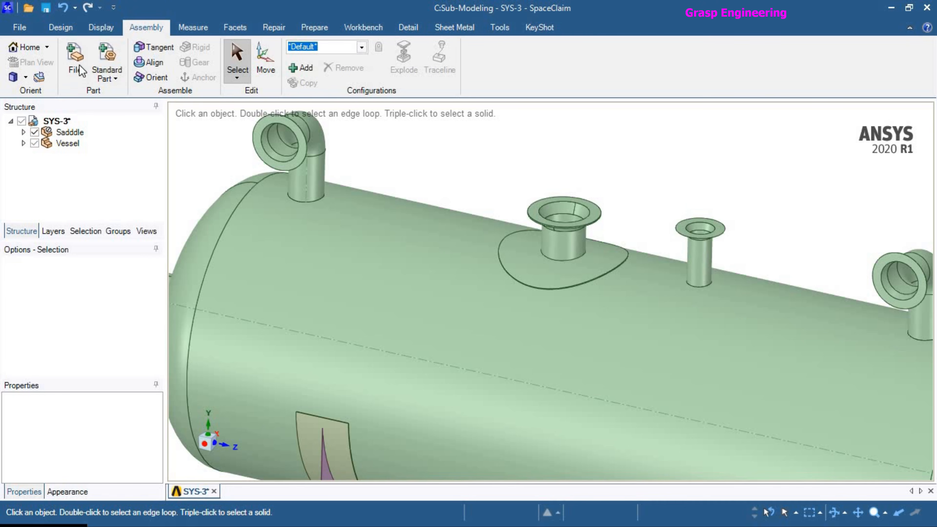
pyautogui.scroll(-3, 478, 287)
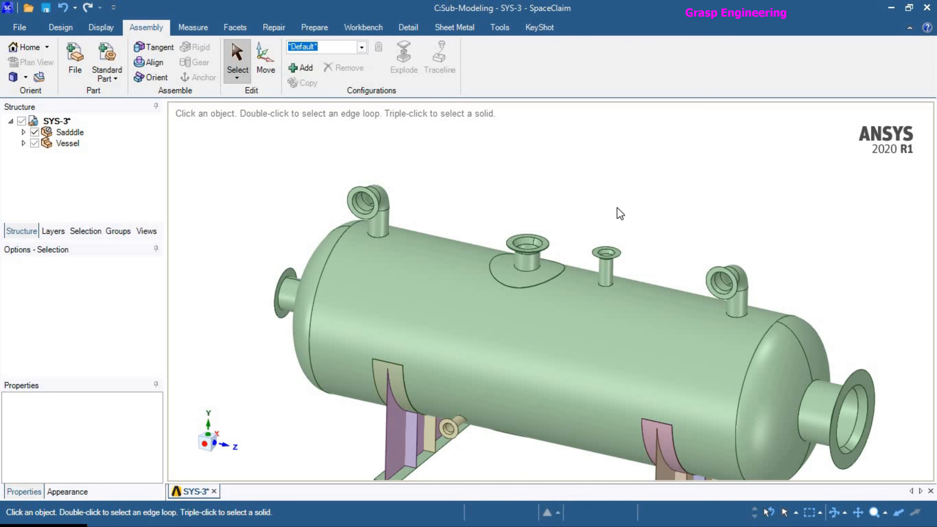
pyautogui.scroll(-3, 583, 183)
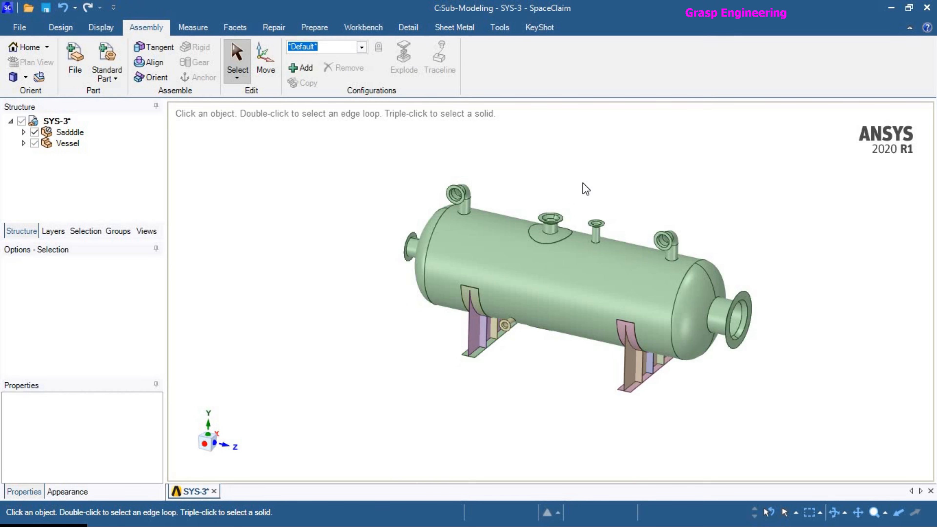
# Isolate the flanged nozzle with its reinforcement pad by hiding all other bodies, and inspect it.
pyautogui.scroll(5, 565, 266)
pyautogui.rightClick(566, 242)
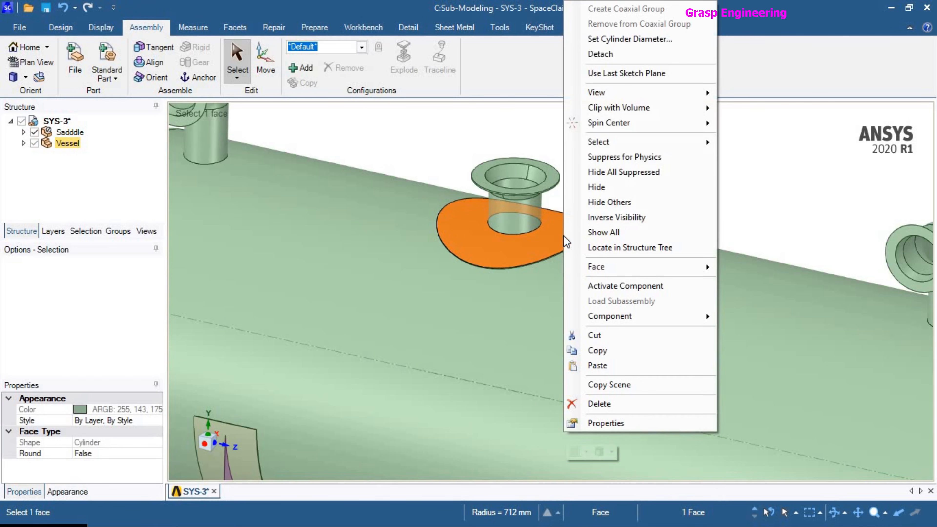
pyautogui.click(623, 203)
pyautogui.scroll(2, 542, 246)
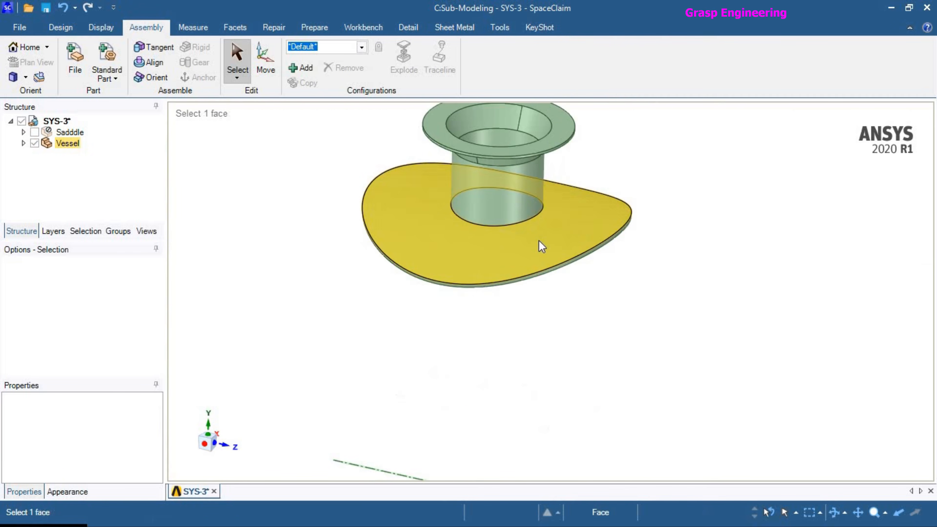
pyautogui.scroll(2, 552, 274)
pyautogui.scroll(-4, 616, 314)
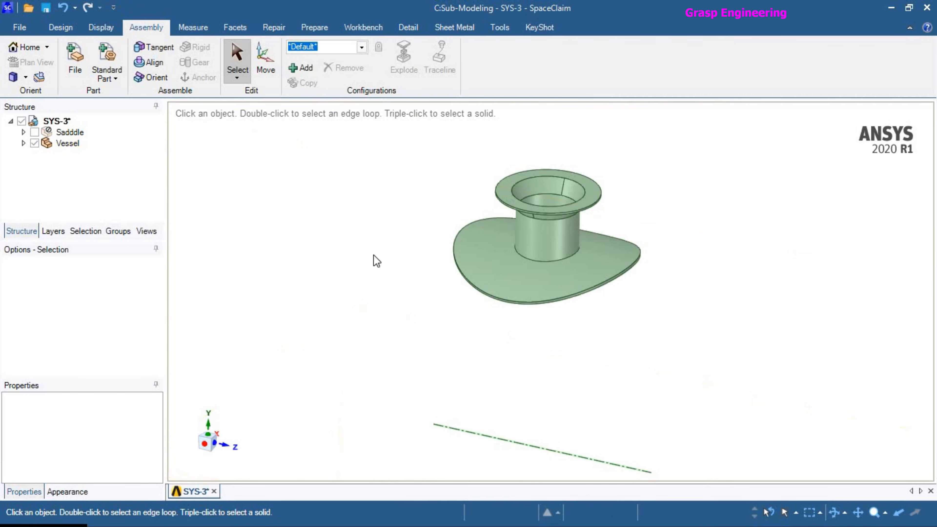
pyautogui.moveTo(588, 294); pyautogui.dragTo(578, 255, button='middle')
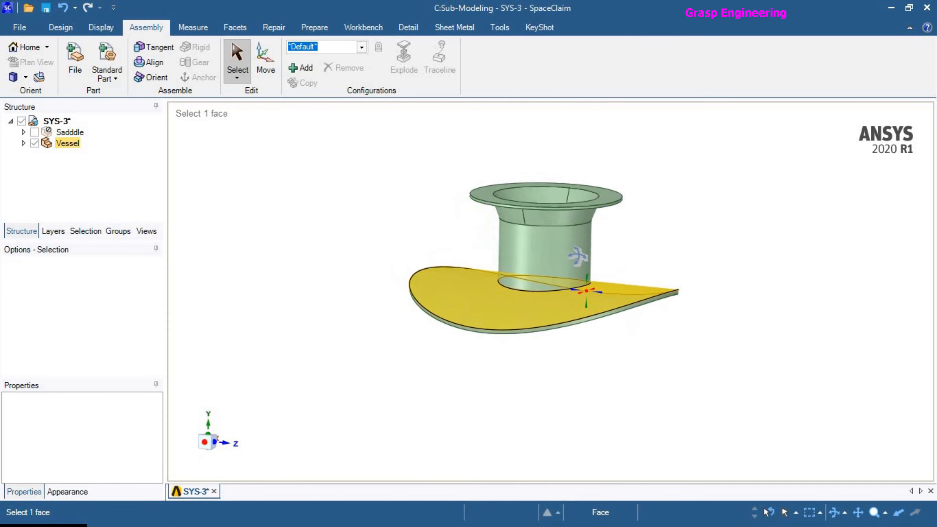
pyautogui.scroll(-3, 594, 382)
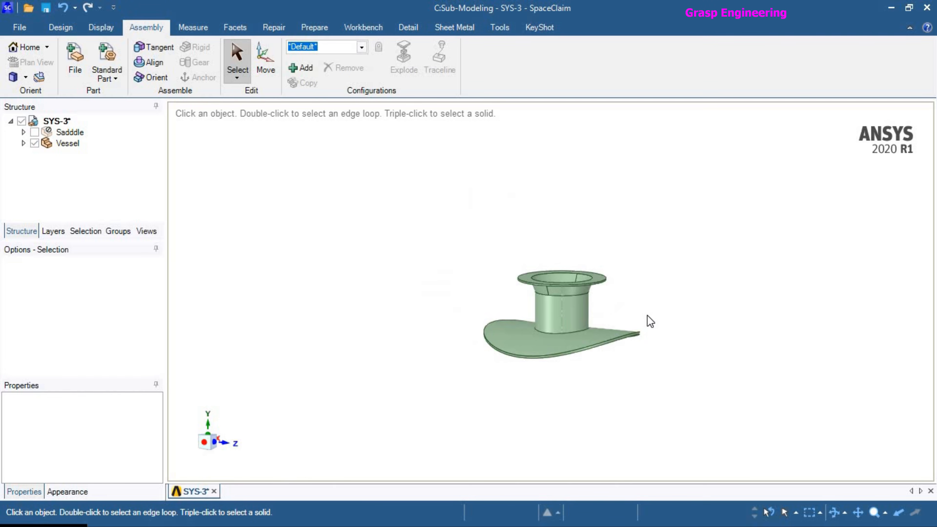
# Switch to Workbench and open the model of the Sub-Modeling system in Mechanical.
pyautogui.press('alt')
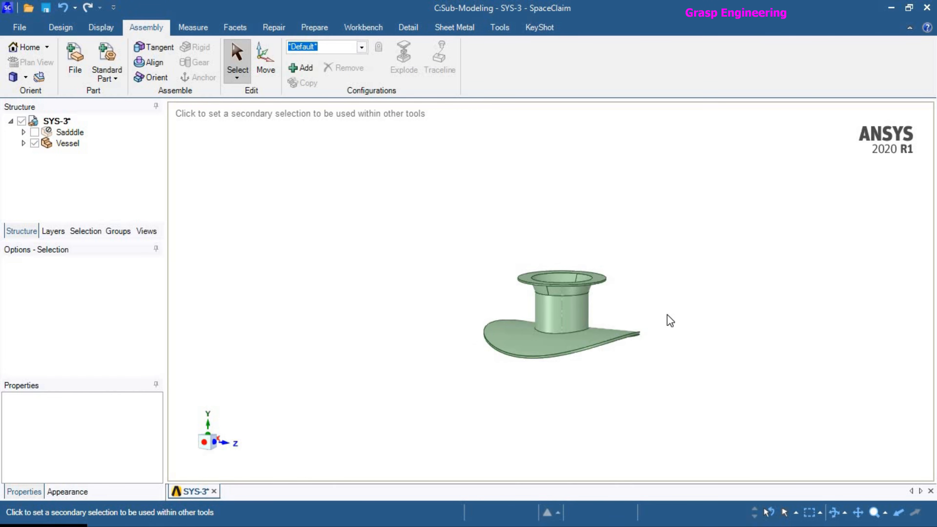
pyautogui.hotkey('alt', 'Tab')
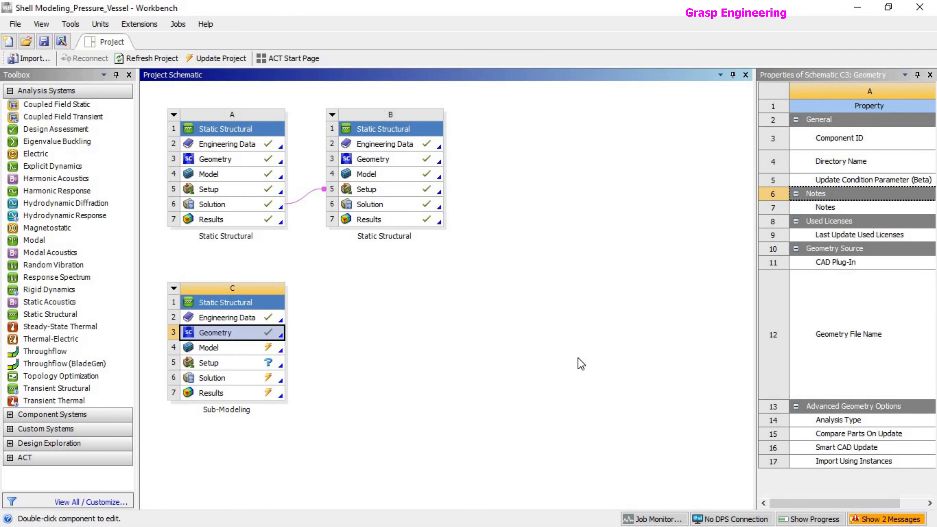
pyautogui.click(581, 364)
pyautogui.hotkey('alt', 'Tab')
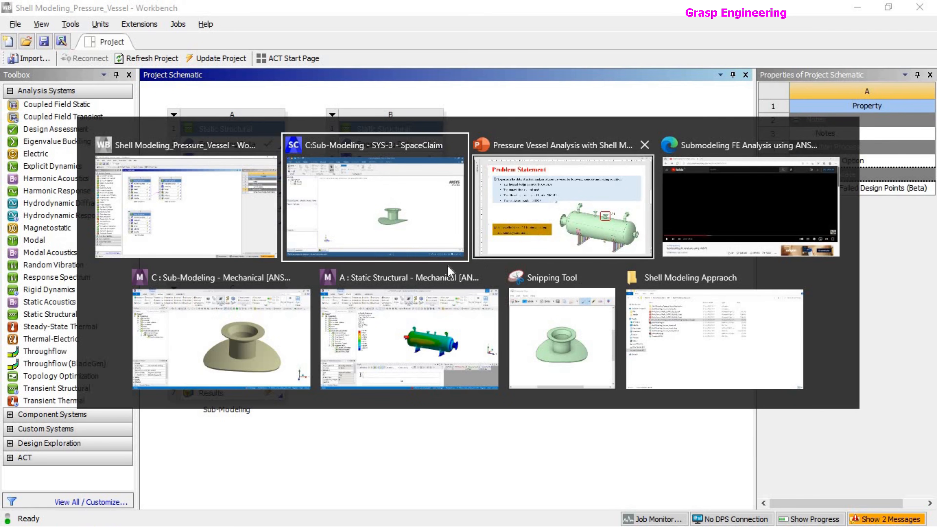
pyautogui.click(209, 236)
pyautogui.click(568, 331)
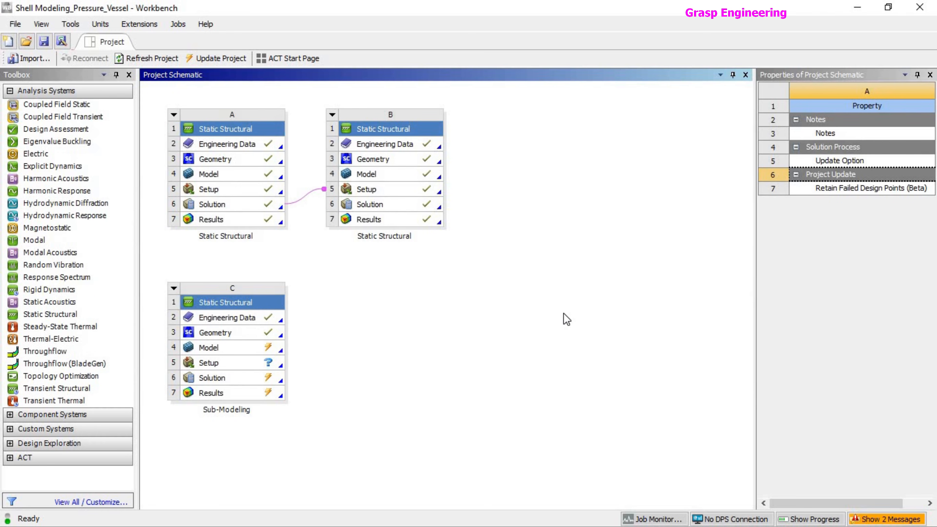
pyautogui.doubleClick(214, 349)
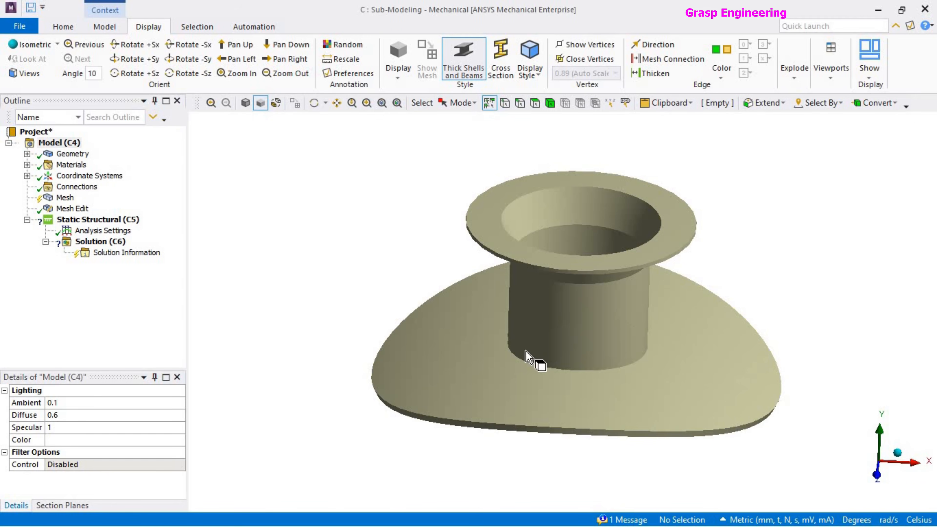
# Inspect the nozzle submodel, its geometry entry and the materials available to it.
pyautogui.scroll(-3, 537, 360)
pyautogui.moveTo(544, 317)
pyautogui.mouseDown(button='middle')
pyautogui.moveTo(554, 209)
pyautogui.moveTo(560, 341)
pyautogui.moveTo(587, 345)
pyautogui.moveTo(546, 332)
pyautogui.mouseUp(button='middle')
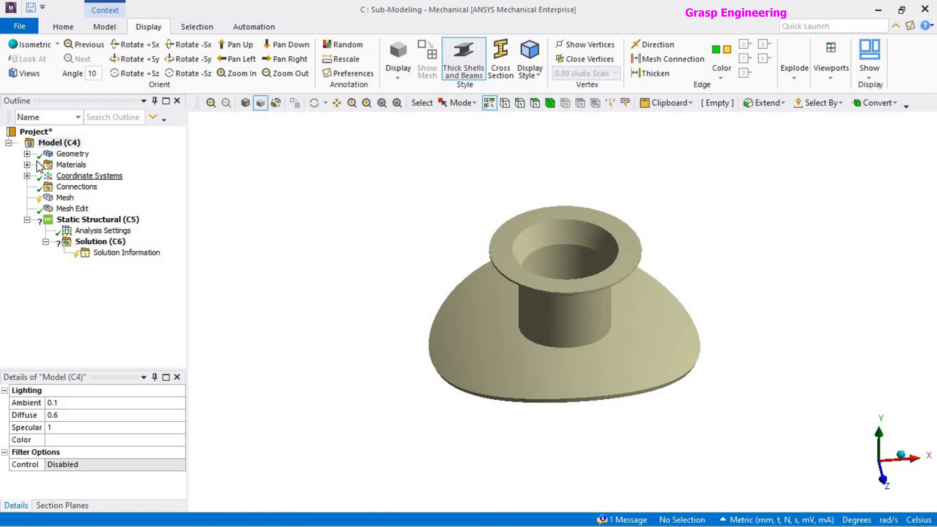
pyautogui.click(71, 154)
pyautogui.click(27, 165)
pyautogui.click(32, 168)
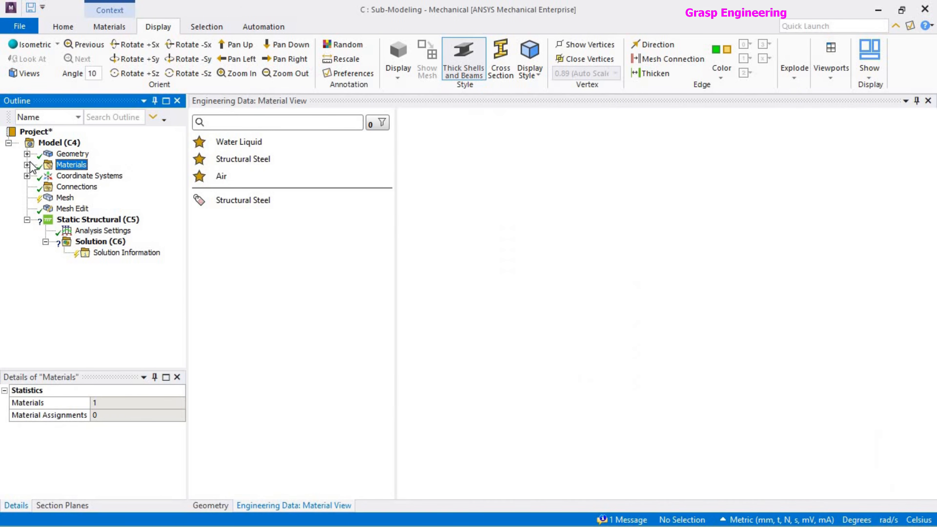
# Return to the geometry view and inspect the Structural Steel material properties of the nozzle submodel.
pyautogui.click(216, 505)
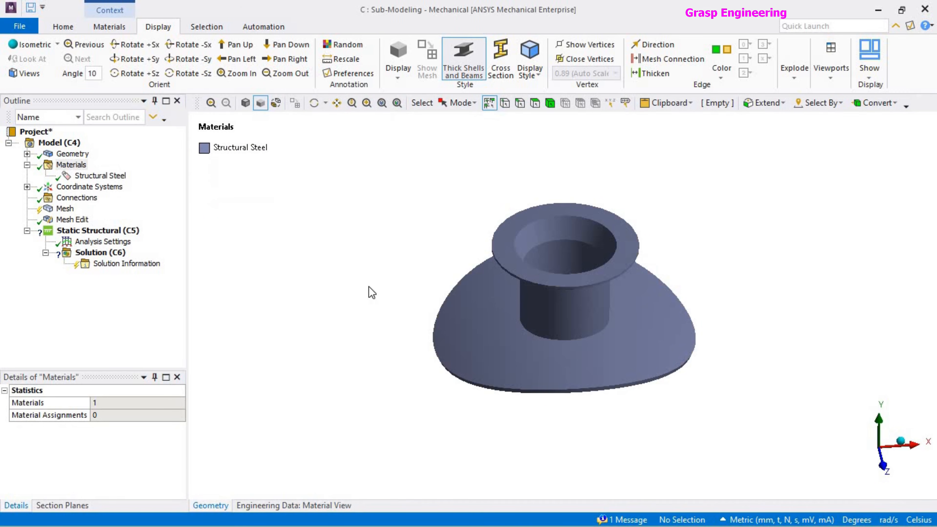
pyautogui.moveTo(497, 332); pyautogui.dragTo(517, 325, button='middle')
pyautogui.click(101, 176)
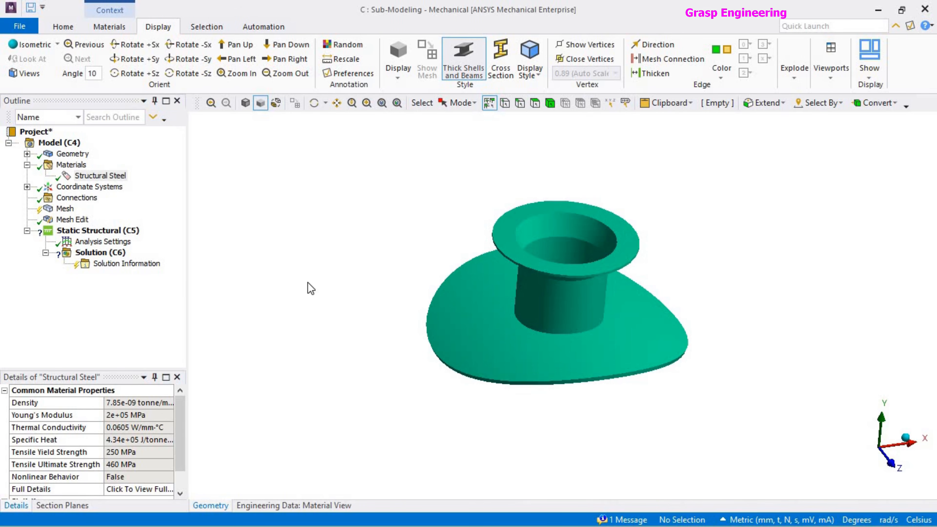
# Generate the nozzle submodel's mesh with the default mesh settings.
pyautogui.click(65, 208)
pyautogui.moveTo(439, 278); pyautogui.dragTo(549, 328, button='middle')
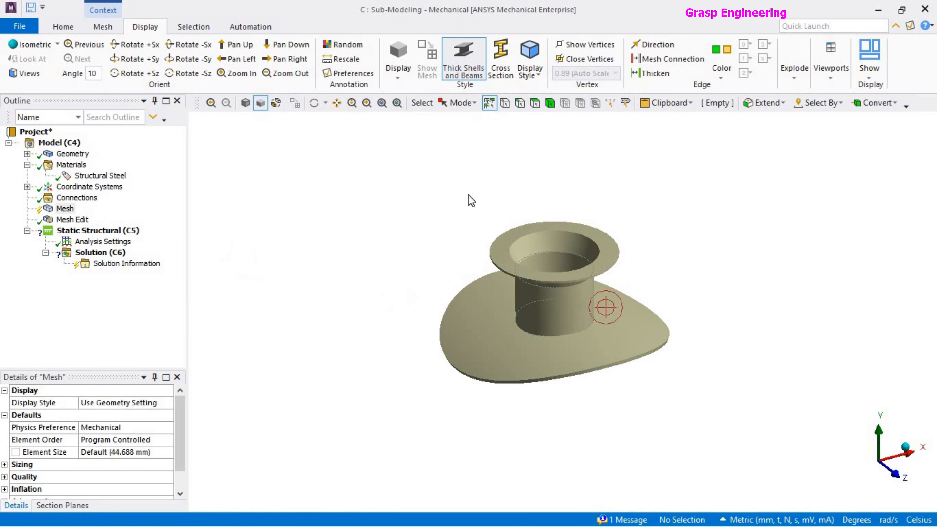
pyautogui.scroll(-1, 342, 307)
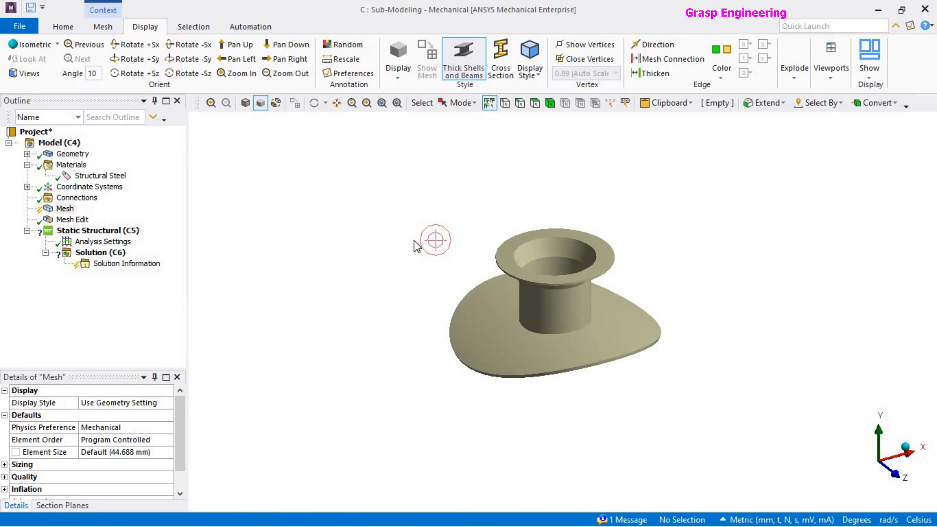
pyautogui.click(550, 104)
pyautogui.click(531, 297)
pyautogui.rightClick(522, 292)
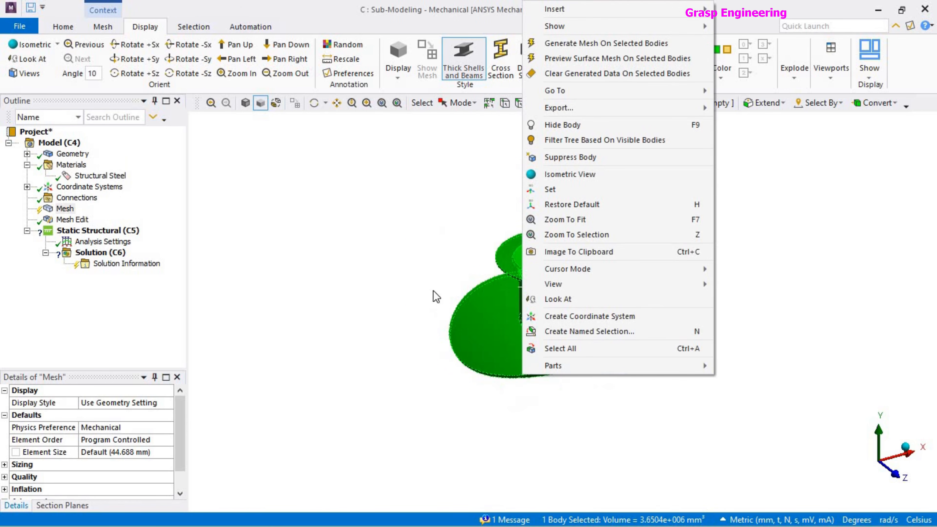
pyautogui.rightClick(56, 208)
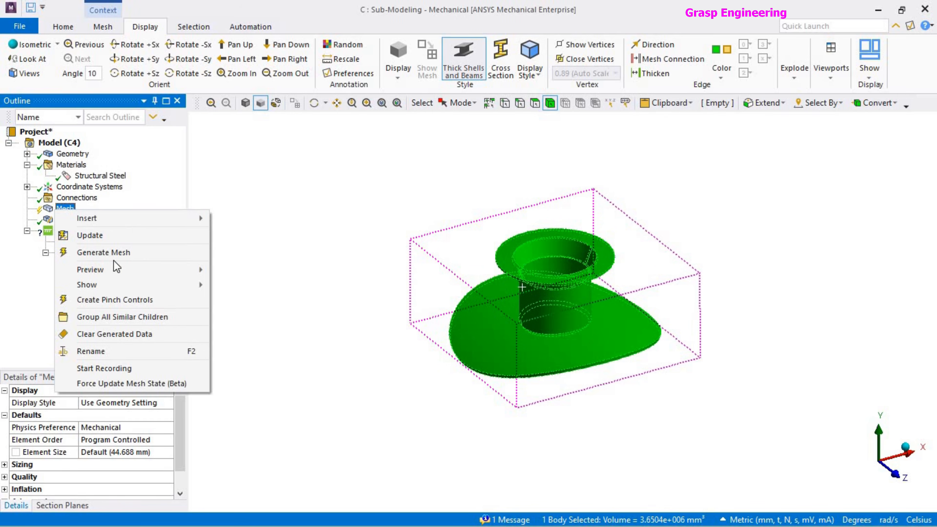
pyautogui.click(120, 255)
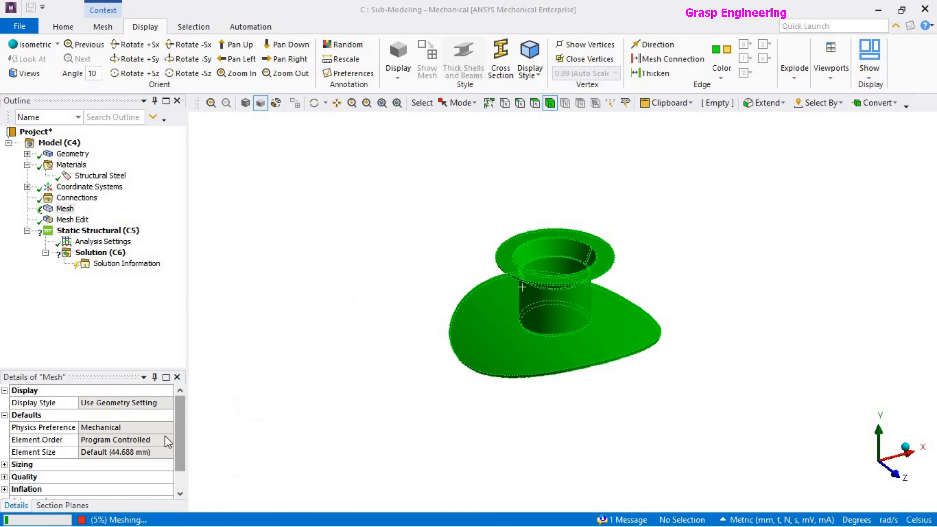
# Examine the default mesh sizing settings and the coarse mesh on the nozzle and pad.
pyautogui.moveTo(111, 368); pyautogui.dragTo(100, 306)
pyautogui.click(4, 402)
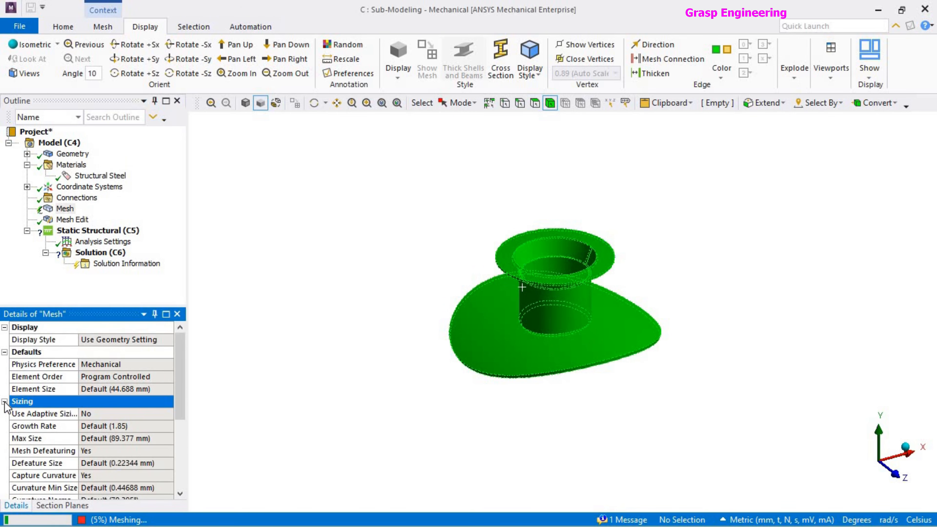
pyautogui.scroll(-2, 168, 425)
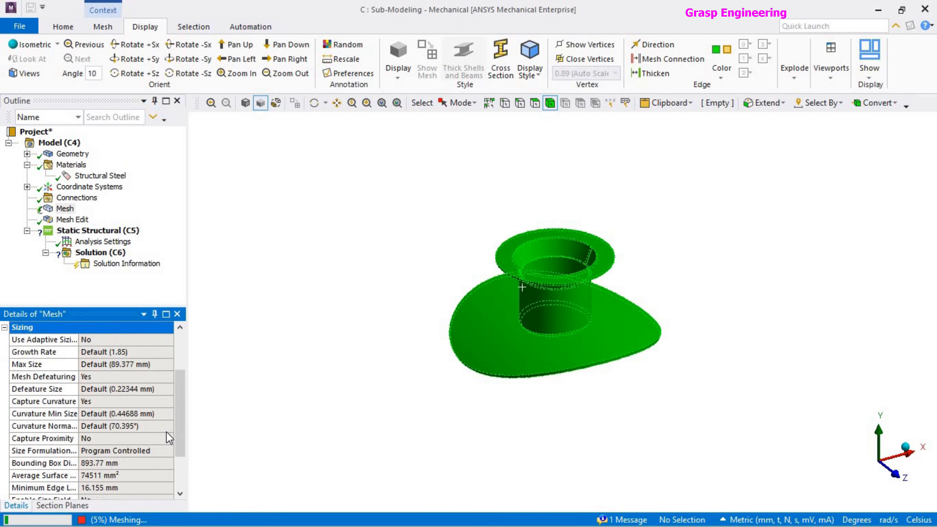
pyautogui.scroll(-2, 166, 438)
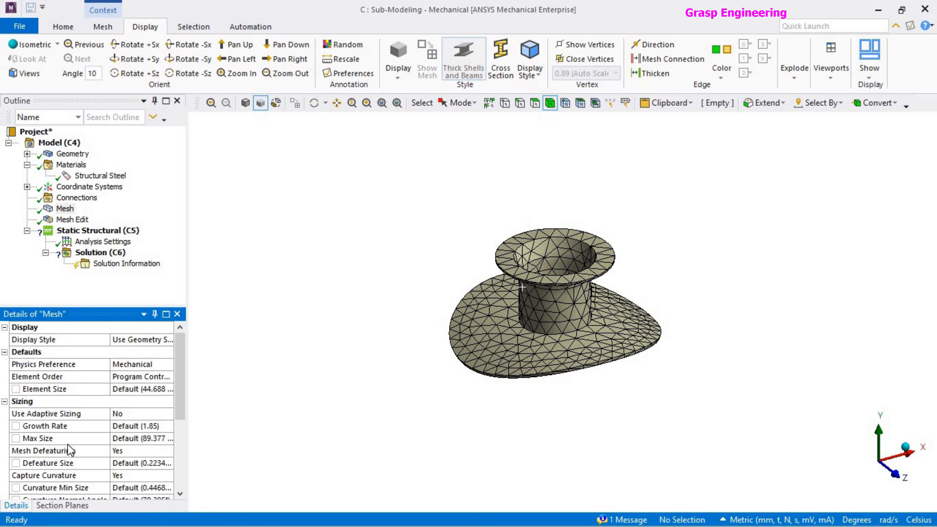
pyautogui.moveTo(513, 427); pyautogui.dragTo(496, 398, button='middle')
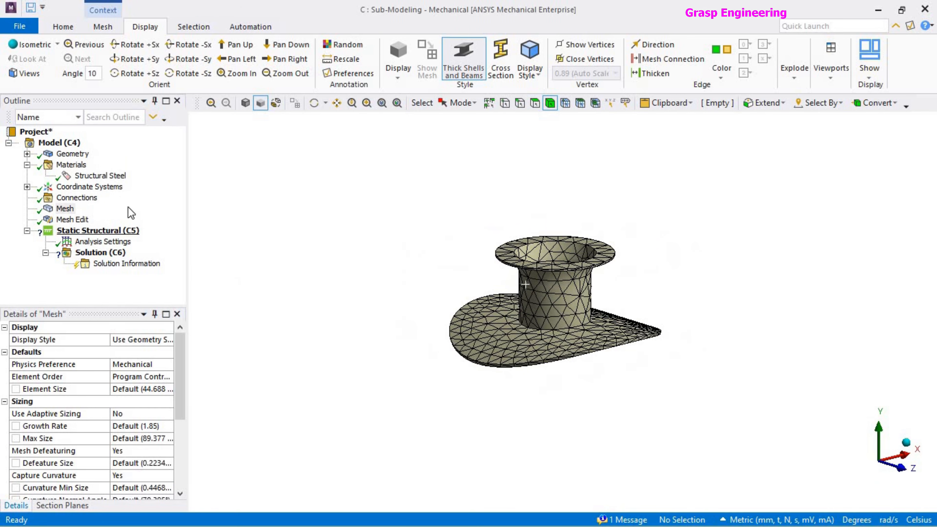
# Add a body sizing mesh control to the nozzle body with a 10 mm element size.
pyautogui.click(550, 296)
pyautogui.rightClick(388, 195)
pyautogui.moveTo(454, 145)
pyautogui.click(600, 159)
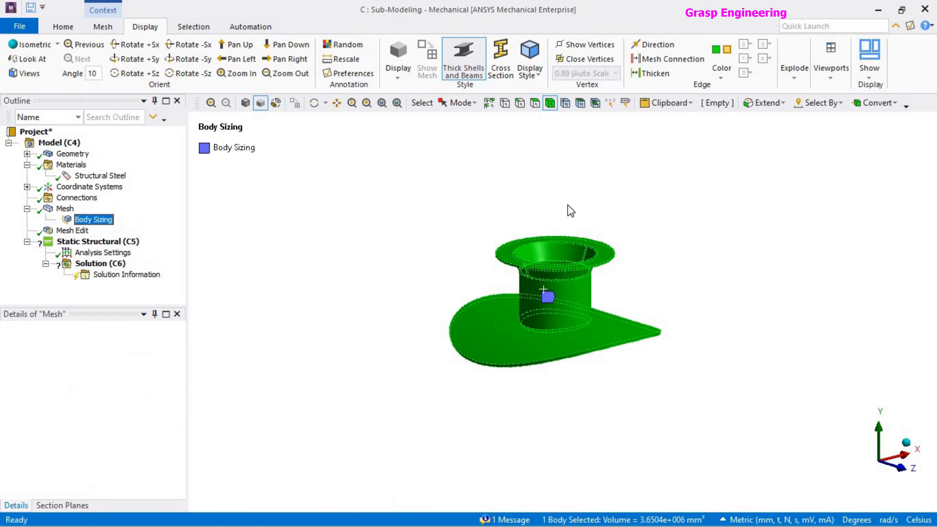
pyautogui.click(140, 401)
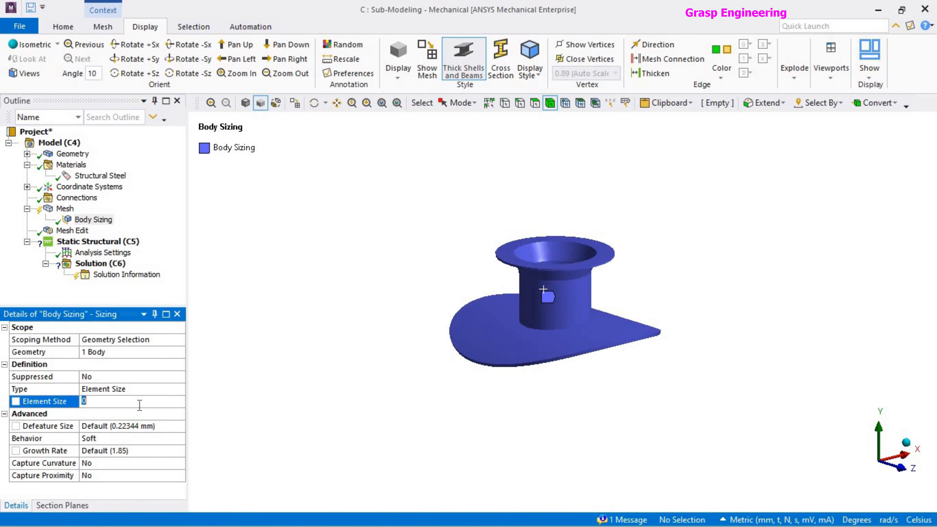
pyautogui.write('10')
pyautogui.press('Return')
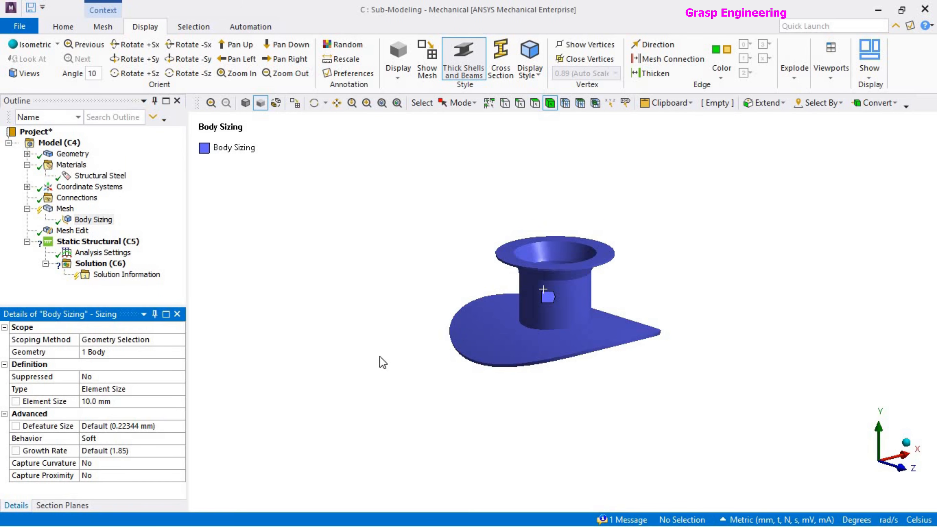
pyautogui.click(364, 315)
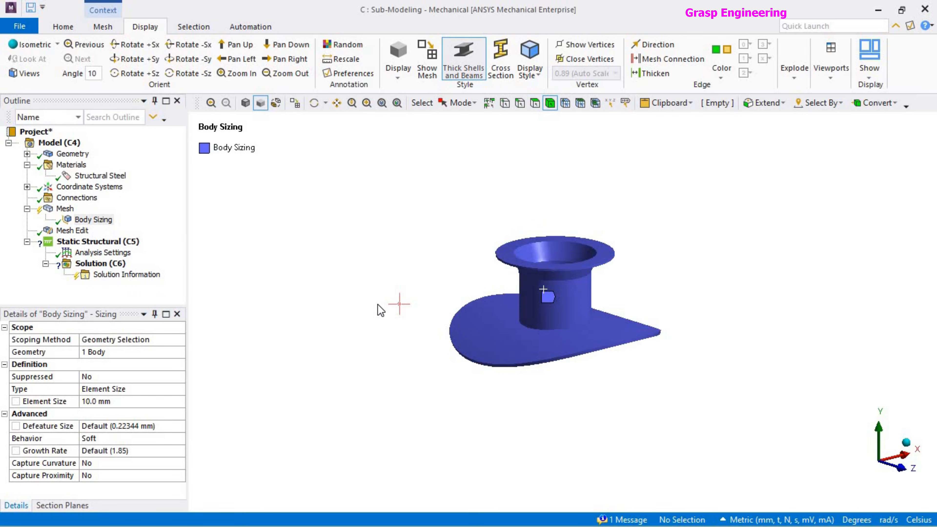
# Clear the obsolete generated mesh data of the nozzle submodel.
pyautogui.rightClick(63, 209)
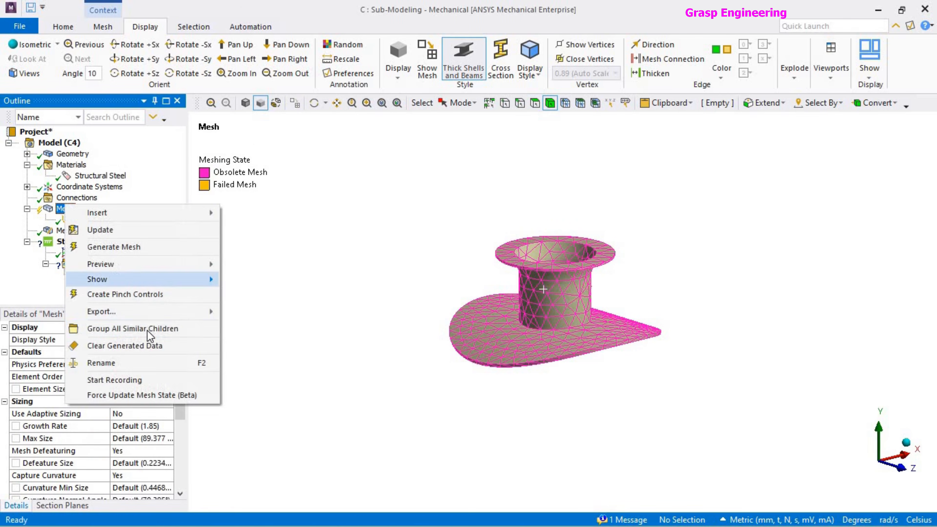
pyautogui.click(142, 344)
pyautogui.click(518, 319)
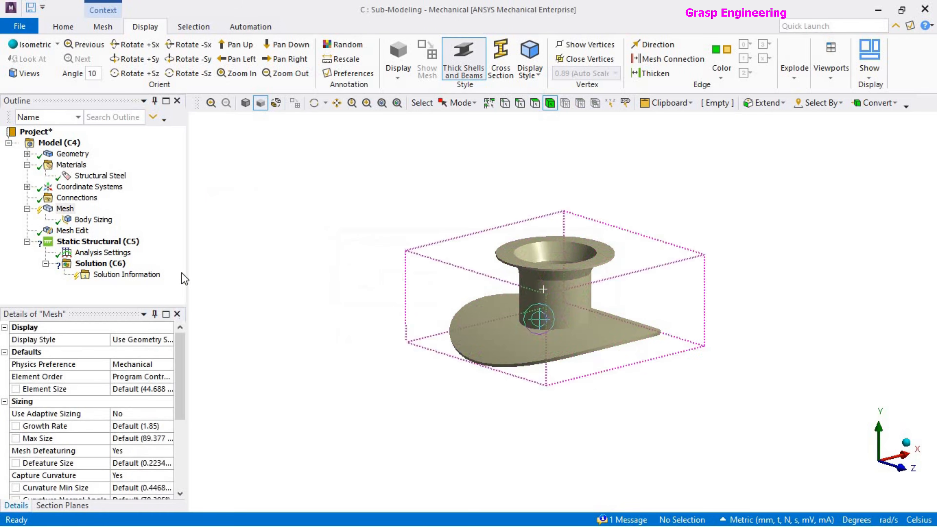
# Generate the mesh with the body sizing control and inspect the refined elements on the nozzle.
pyautogui.click(93, 219)
pyautogui.rightClick(94, 220)
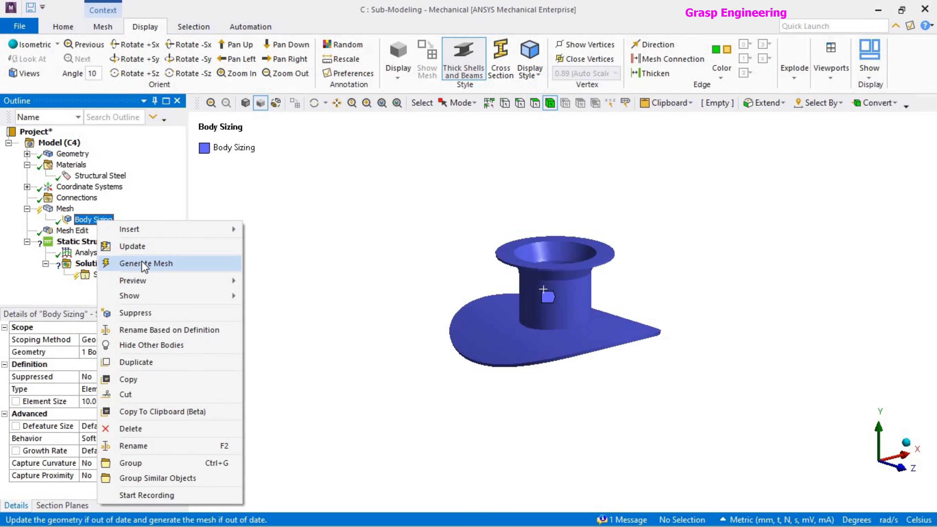
pyautogui.click(145, 263)
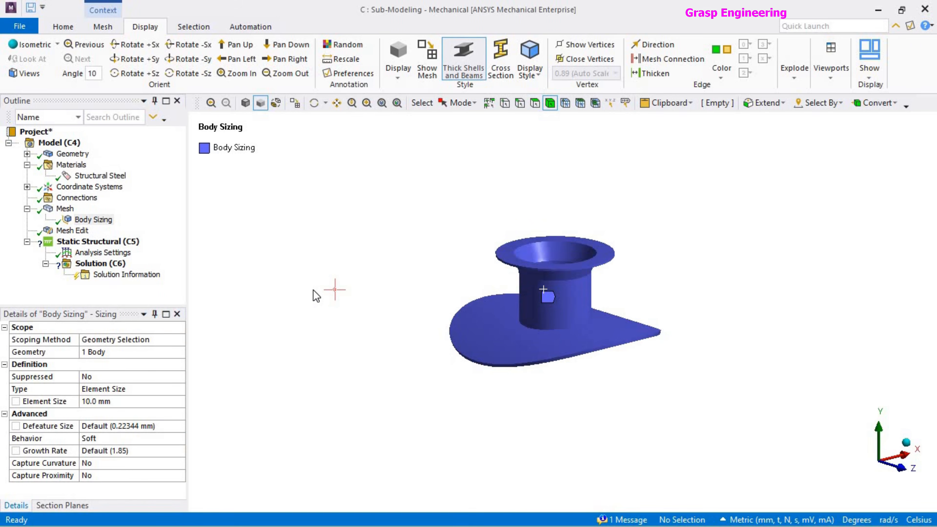
pyautogui.click(65, 208)
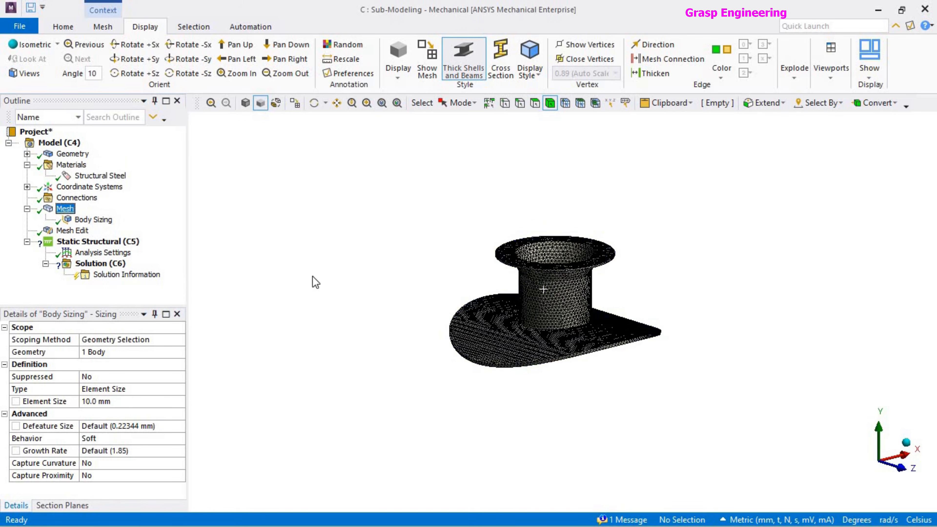
pyautogui.moveTo(566, 381)
pyautogui.mouseDown(button='middle')
pyautogui.moveTo(485, 279)
pyautogui.moveTo(494, 357)
pyautogui.moveTo(559, 381)
pyautogui.moveTo(387, 271)
pyautogui.mouseUp(button='middle')
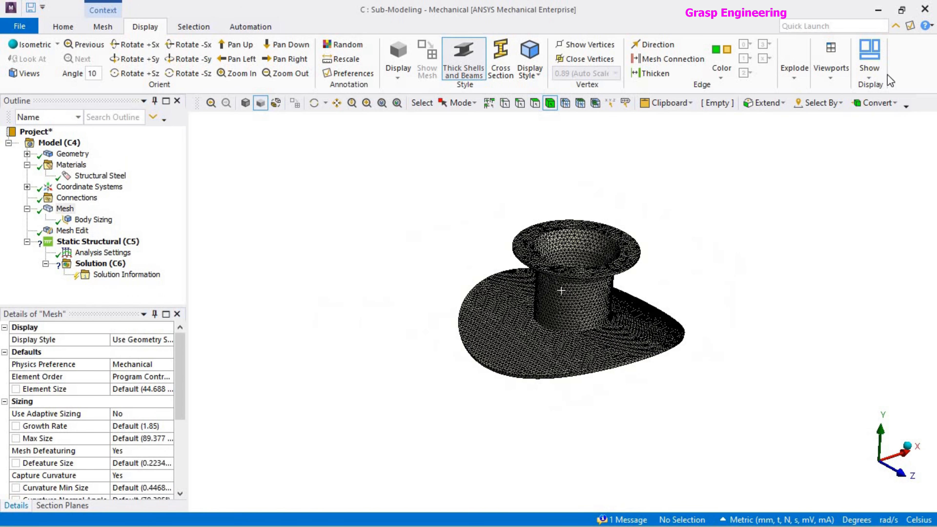
# Switch to Workbench and link the Solution of static structural system A to the Setup of the Sub-Modeling system.
pyautogui.hotkey('alt', 'Tab')
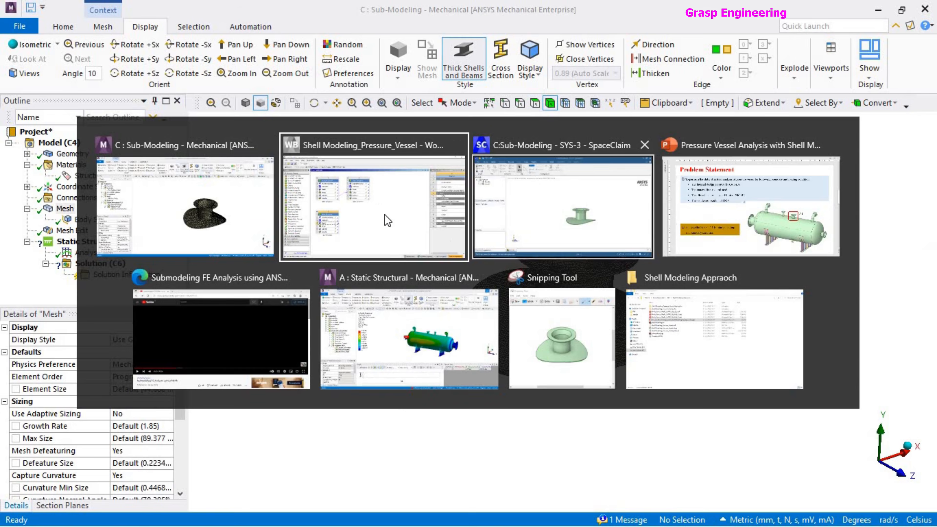
pyautogui.click(555, 326)
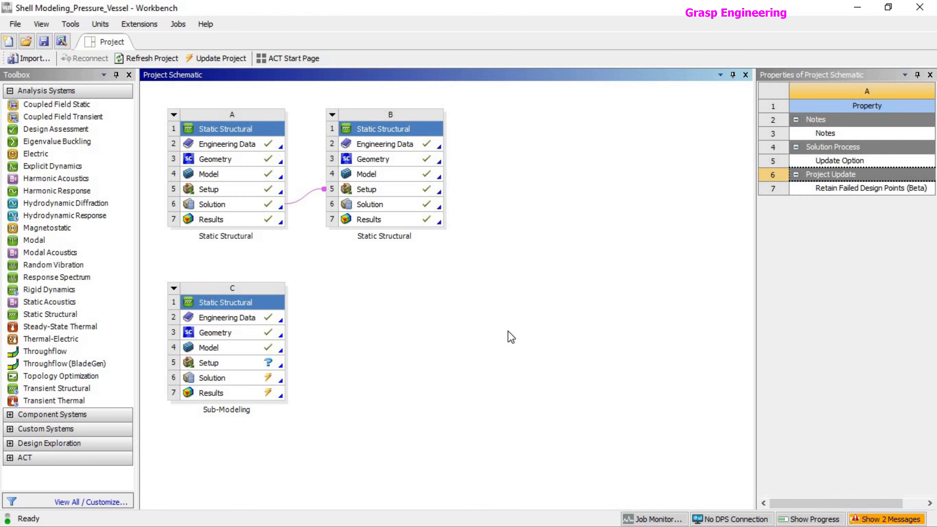
pyautogui.click(238, 210)
pyautogui.moveTo(243, 212); pyautogui.dragTo(263, 366)
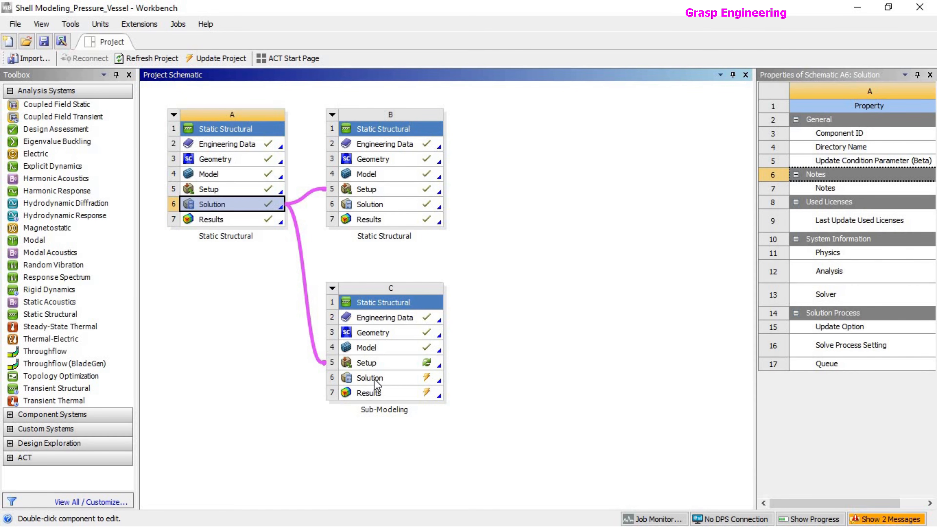
# Refresh the Setup of the Sub-Modeling system and open it in Mechanical.
pyautogui.click(376, 361)
pyautogui.rightClick(376, 361)
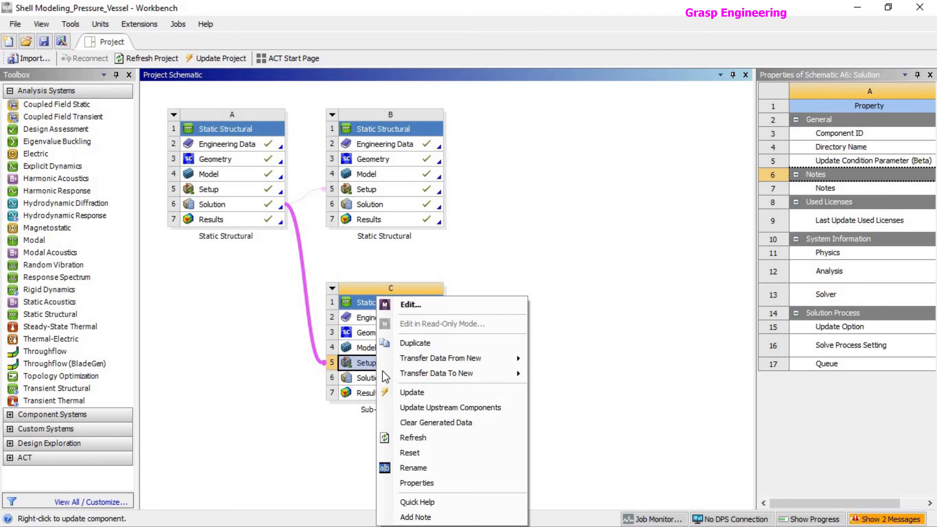
pyautogui.click(417, 436)
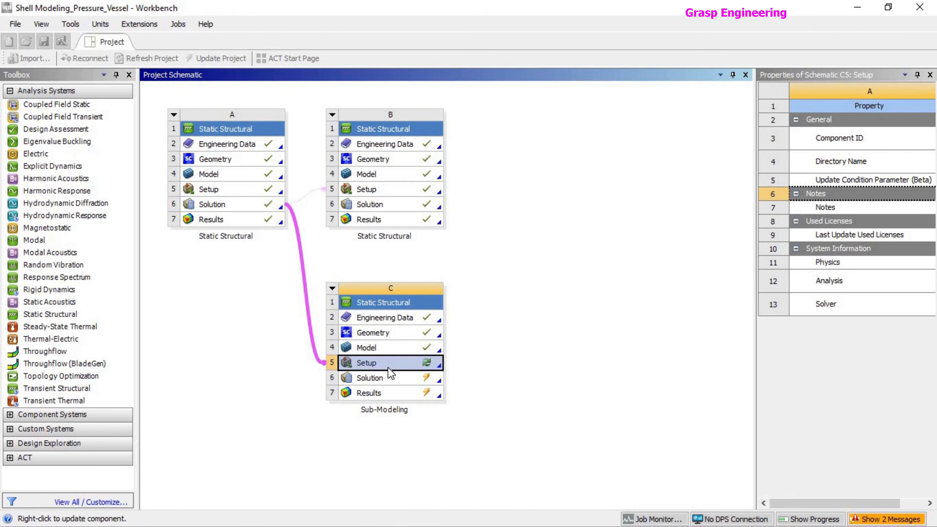
pyautogui.doubleClick(399, 364)
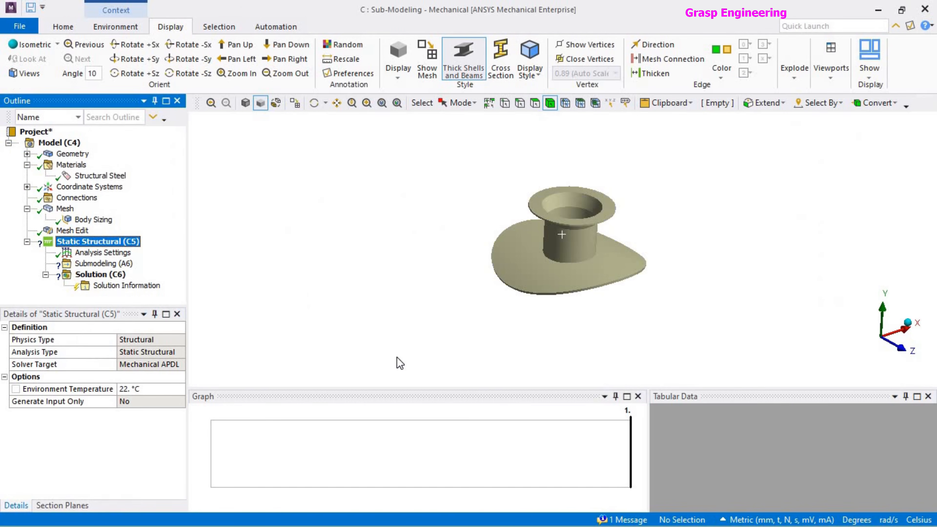
# Insert a Cut Boundary Constraint under the Submodeling (A6) imported data.
pyautogui.click(111, 263)
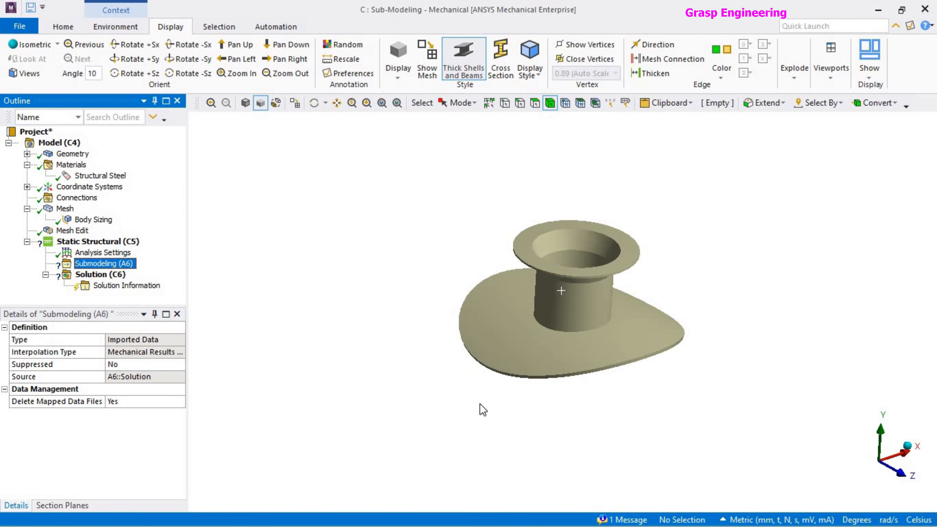
pyautogui.rightClick(124, 263)
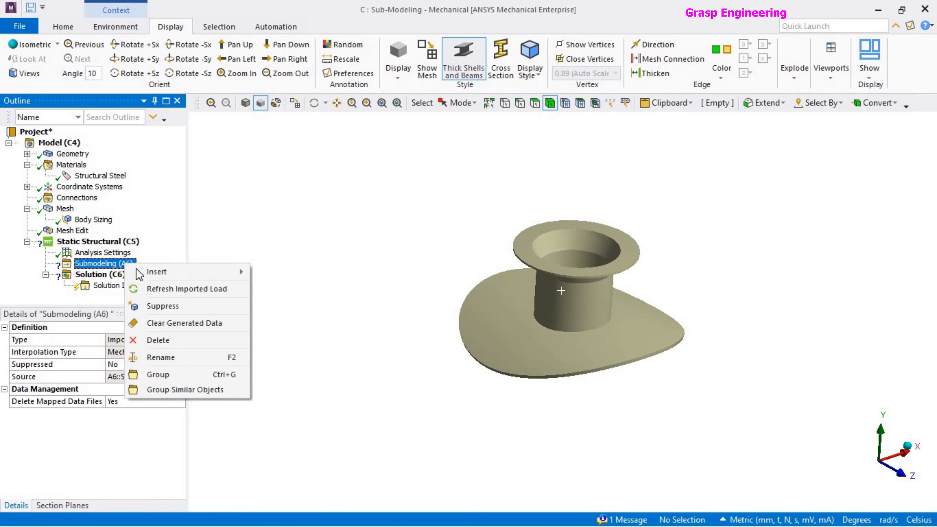
pyautogui.moveTo(191, 277)
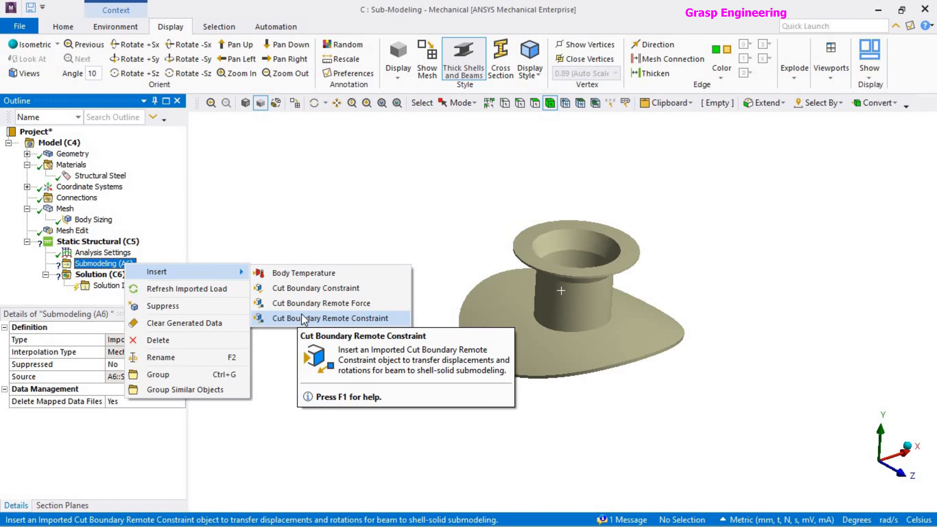
pyautogui.click(314, 288)
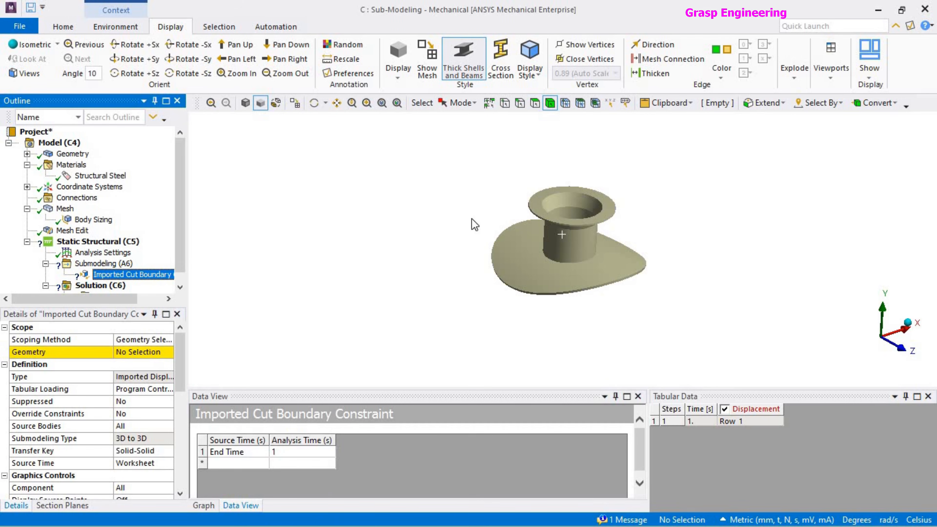
# Scope the imported cut boundary constraint to the thin outer edge face of the plate around the nozzle.
pyautogui.scroll(-1, 595, 297)
pyautogui.scroll(5, 569, 307)
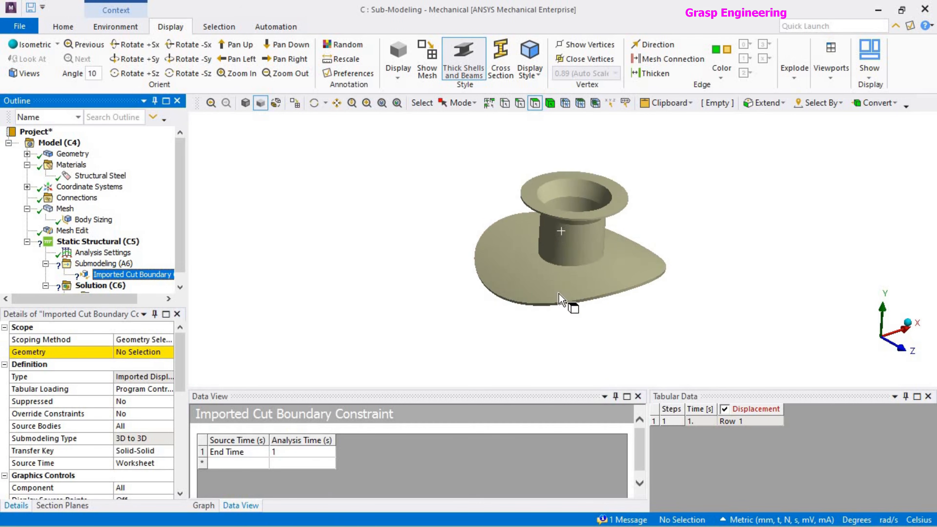
pyautogui.moveTo(531, 335); pyautogui.dragTo(555, 351, button='middle')
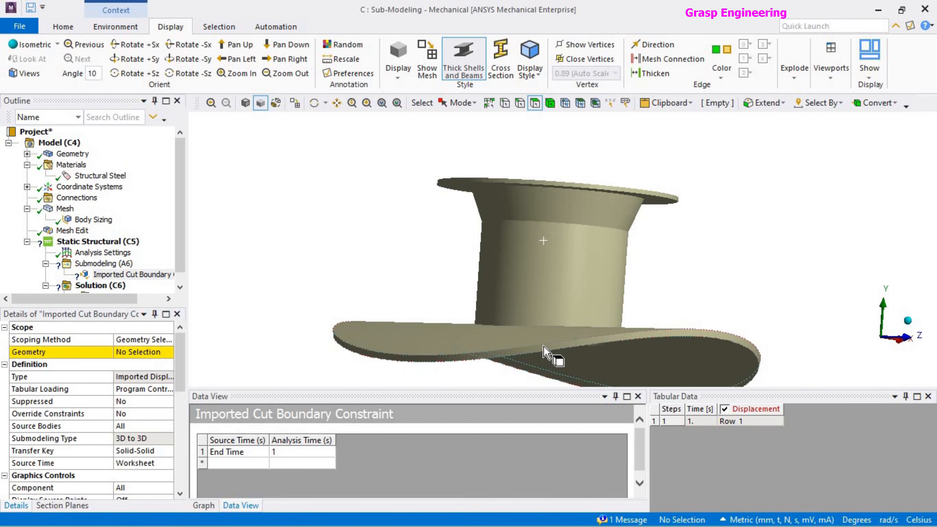
pyautogui.click(545, 348)
pyautogui.moveTo(549, 319); pyautogui.dragTo(580, 314, button='middle')
pyautogui.click(123, 354)
pyautogui.click(124, 355)
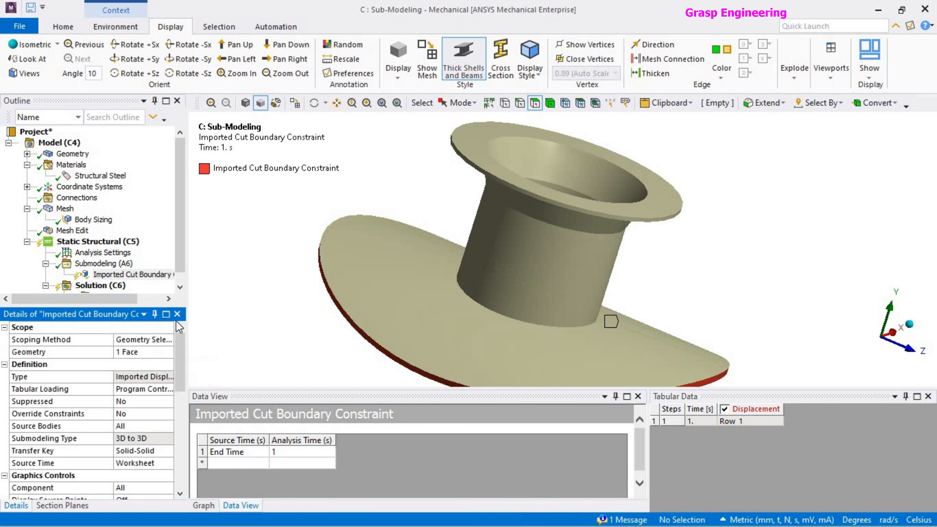
pyautogui.scroll(-5, 651, 273)
pyautogui.moveTo(587, 289); pyautogui.dragTo(546, 302, button='middle')
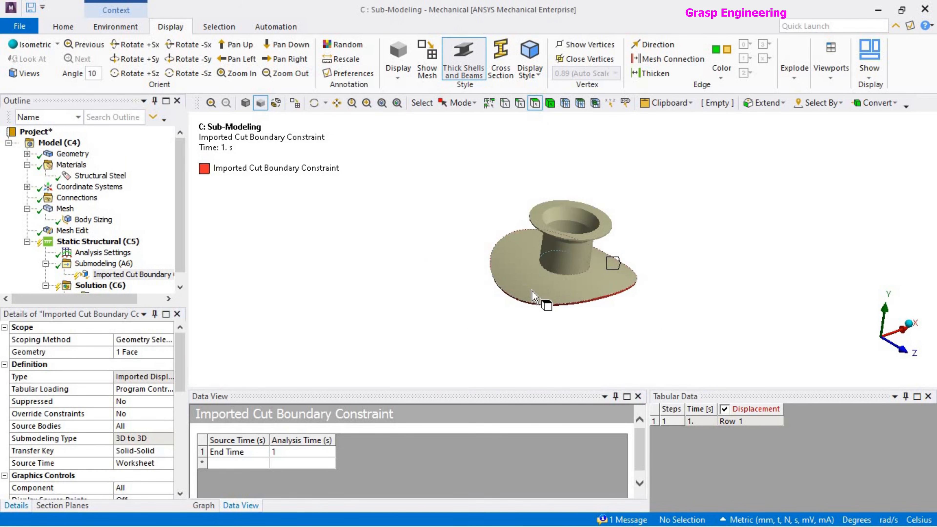
pyautogui.scroll(4, 554, 310)
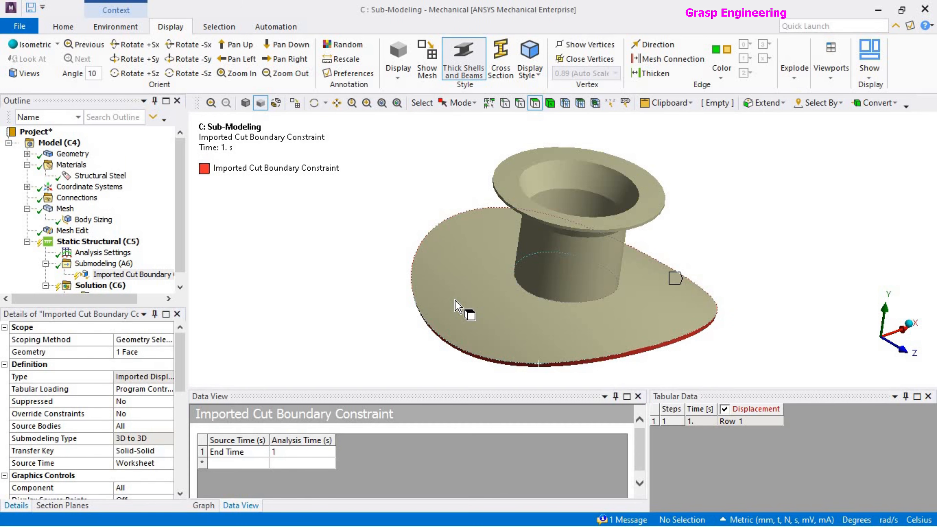
pyautogui.scroll(-3, 463, 301)
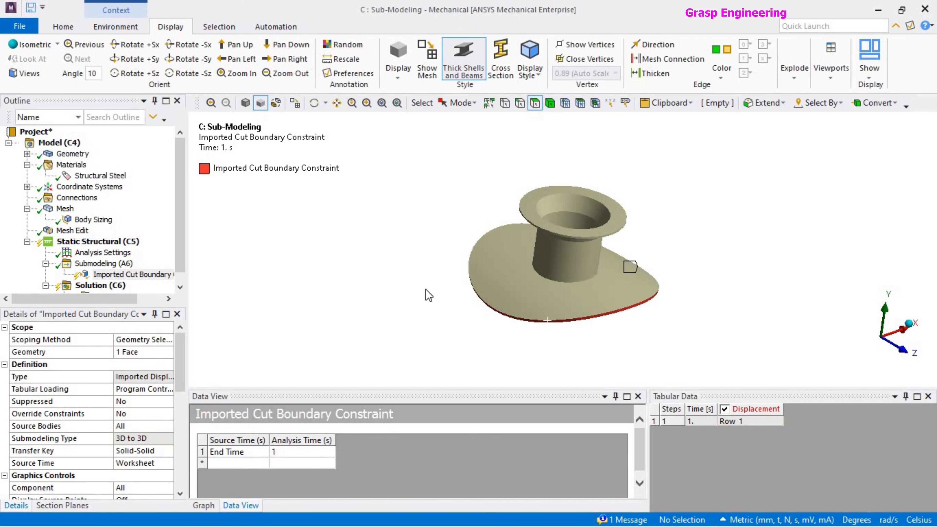
pyautogui.scroll(2, 543, 347)
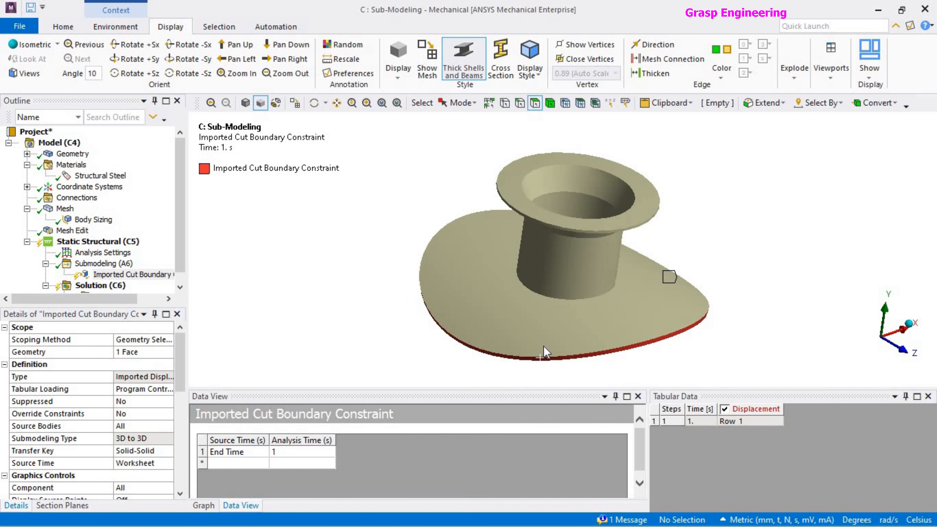
pyautogui.moveTo(543, 346); pyautogui.dragTo(526, 346, button='middle')
pyautogui.scroll(2, 531, 343)
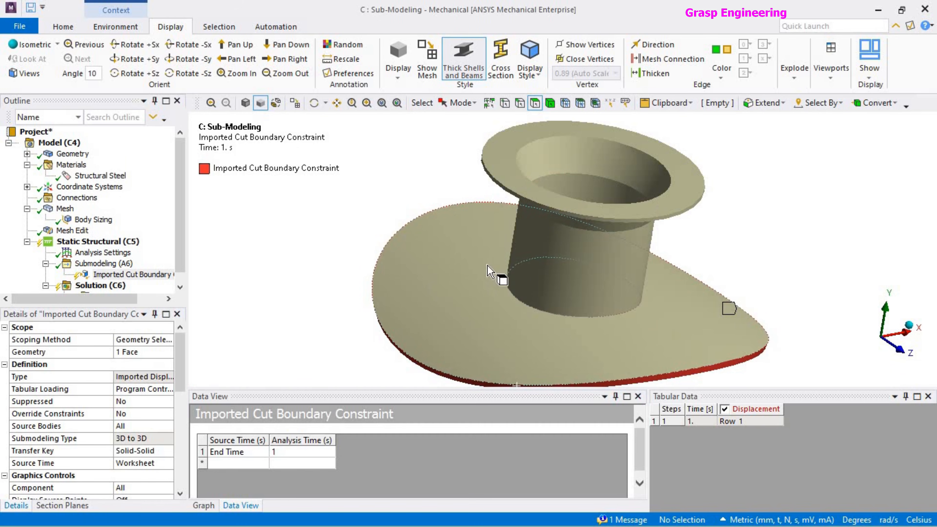
pyautogui.scroll(-2, 498, 275)
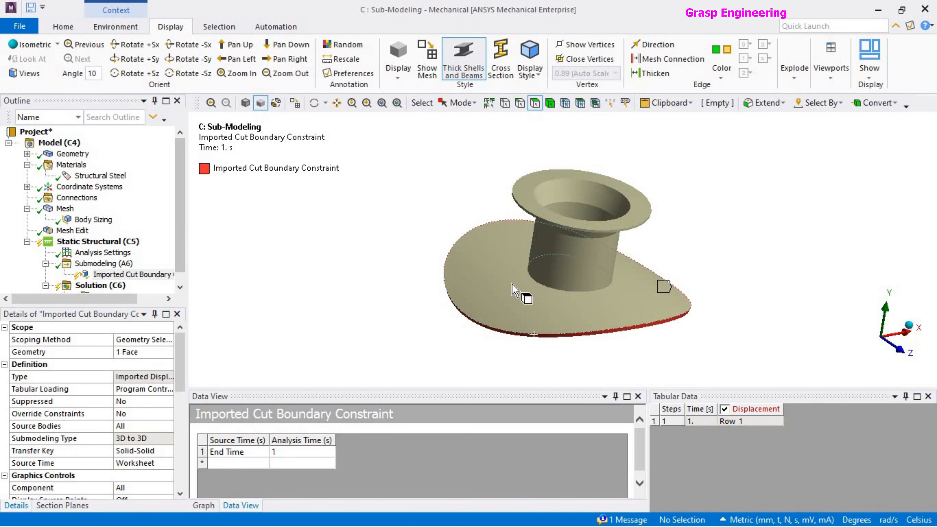
pyautogui.click(542, 279)
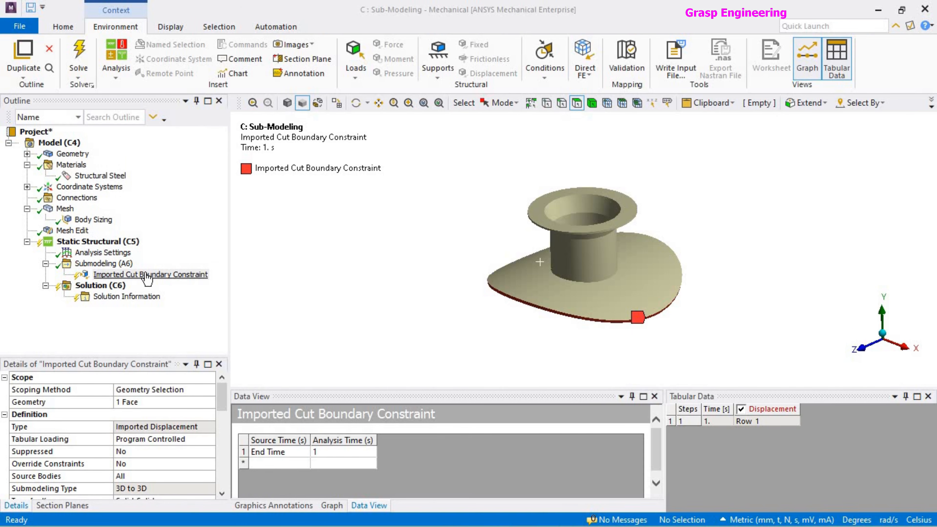
# Set the Transfer Key of the imported cut boundary constraint to Shell-Solid.
pyautogui.click(176, 277)
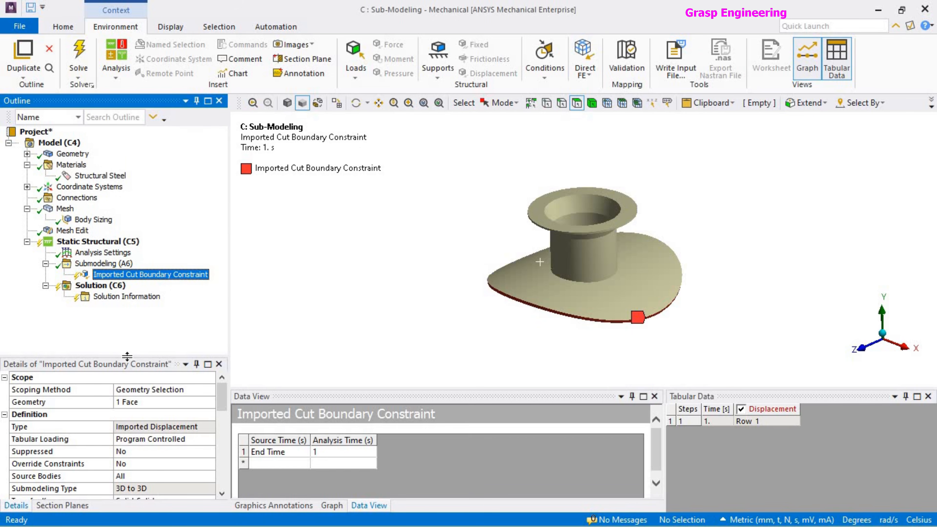
pyautogui.moveTo(126, 355); pyautogui.dragTo(138, 244)
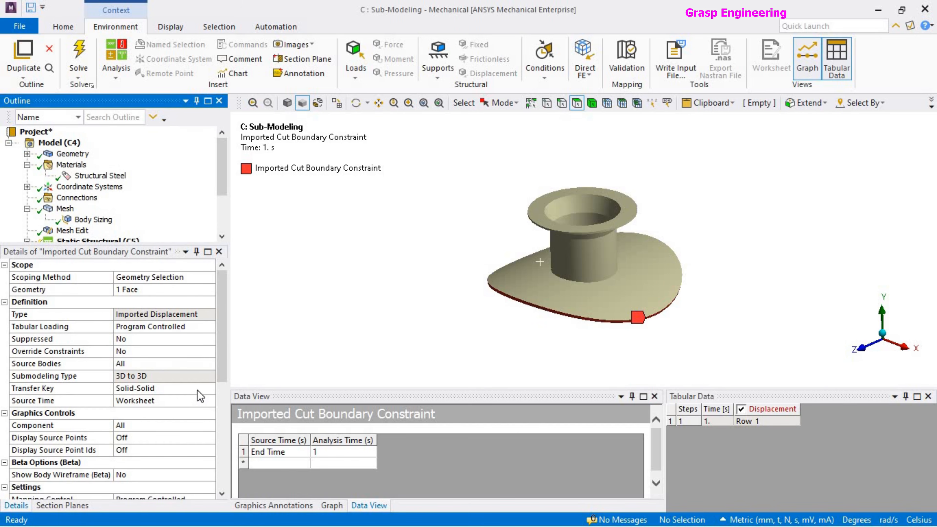
pyautogui.click(207, 389)
pyautogui.click(209, 388)
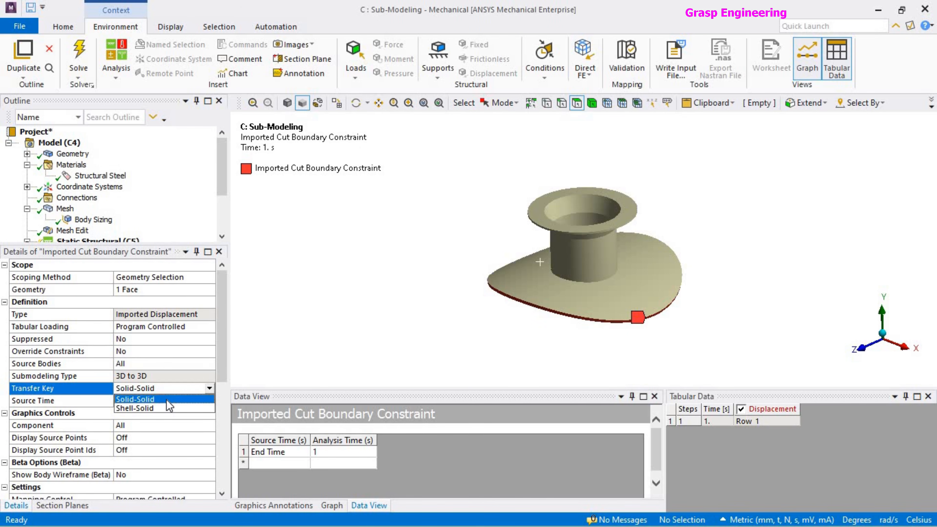
pyautogui.click(160, 408)
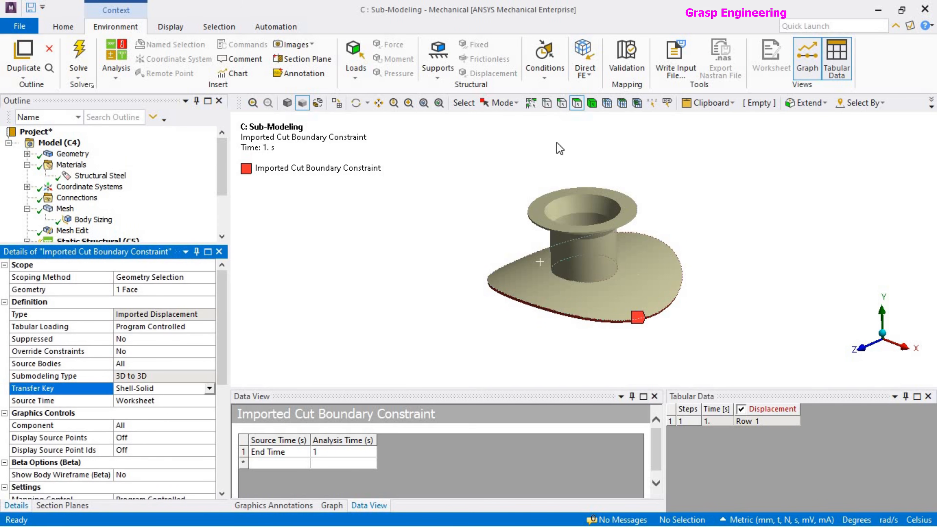
pyautogui.click(210, 388)
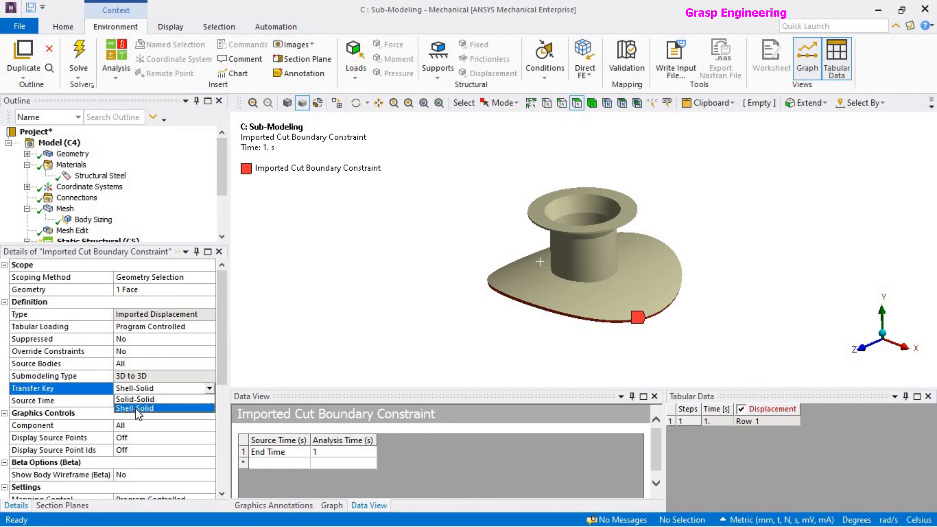
pyautogui.click(139, 408)
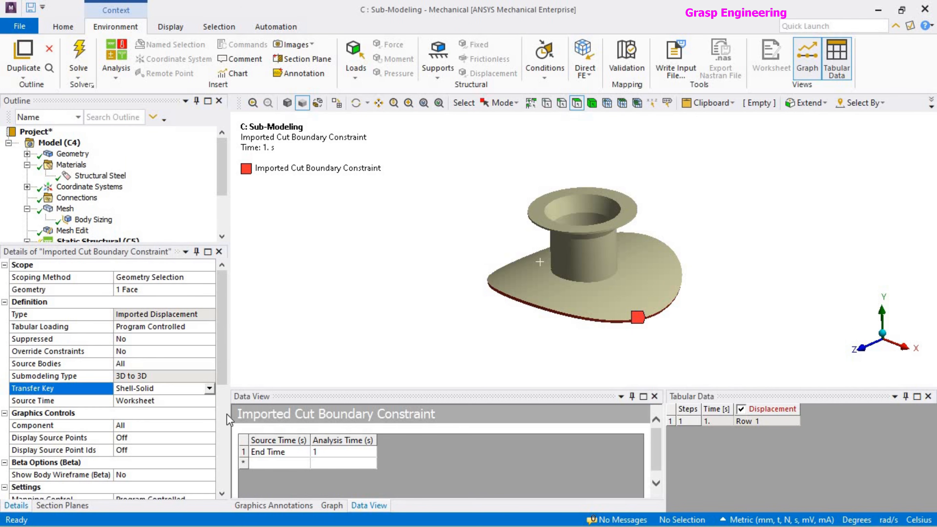
# Review the Source Time options and the source and analysis times listed for the imported cut boundary constraint.
pyautogui.click(159, 401)
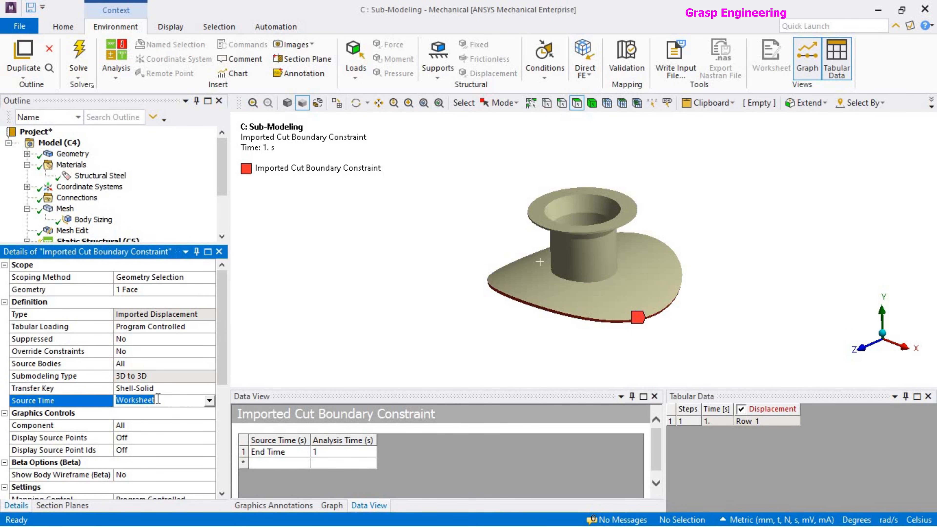
pyautogui.click(273, 452)
pyautogui.click(209, 401)
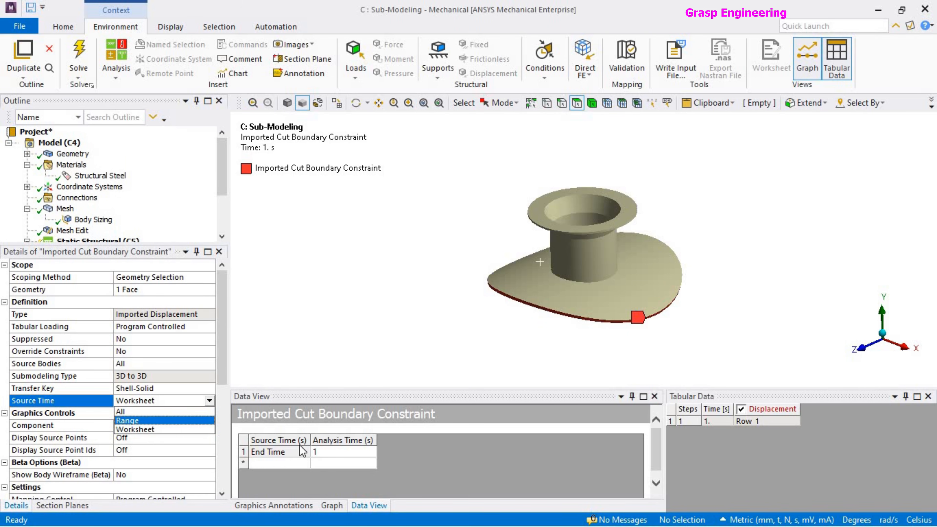
pyautogui.click(326, 453)
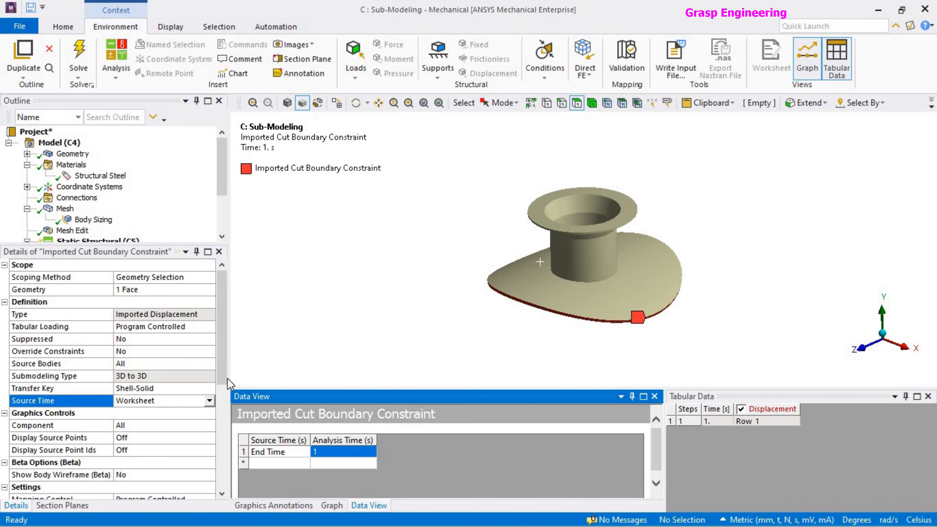
# Review the constraint's graphics, mapping and rigid transformation settings, including the origin offsets and Theta angles.
pyautogui.moveTo(224, 375)
pyautogui.mouseDown()
pyautogui.moveTo(223, 387)
pyautogui.moveTo(227, 374)
pyautogui.mouseUp()
pyautogui.scroll(-2, 227, 373)
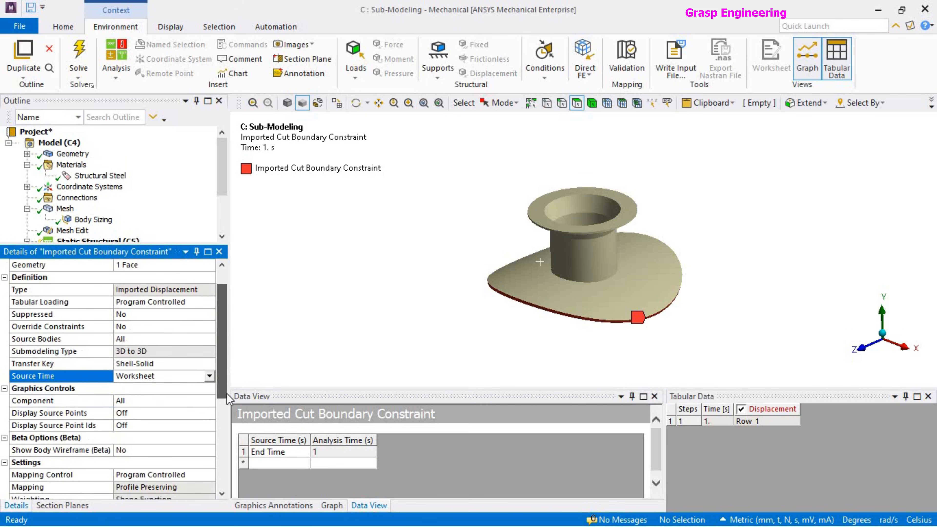
pyautogui.scroll(-3, 210, 426)
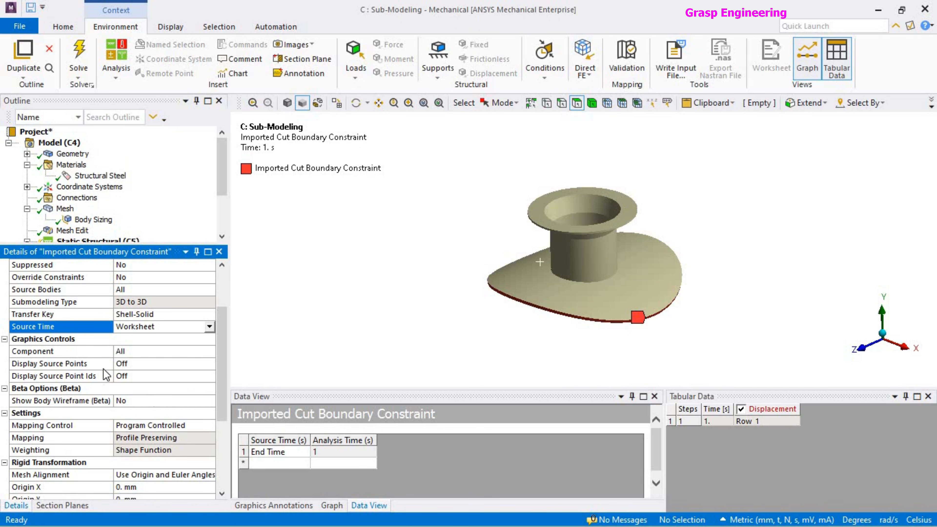
pyautogui.moveTo(223, 411); pyautogui.dragTo(237, 471)
pyautogui.click(126, 353)
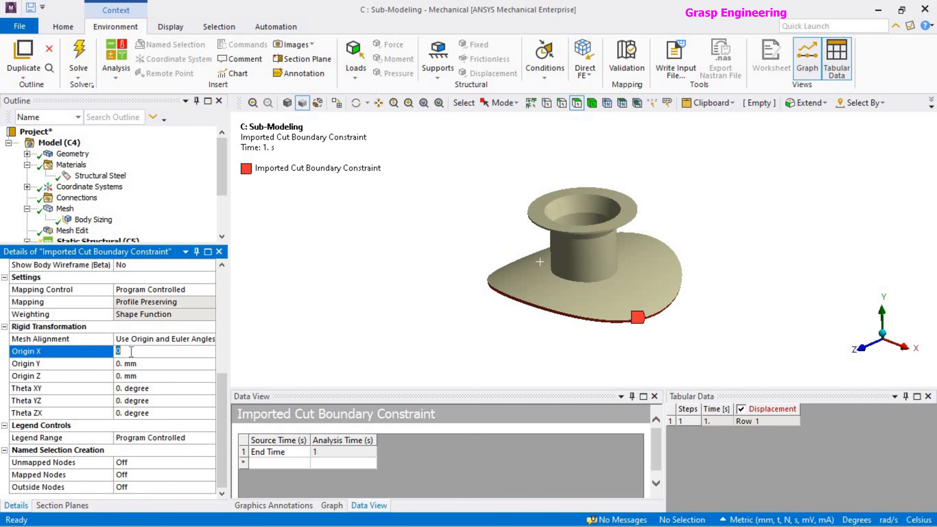
pyautogui.scroll(-2, 567, 281)
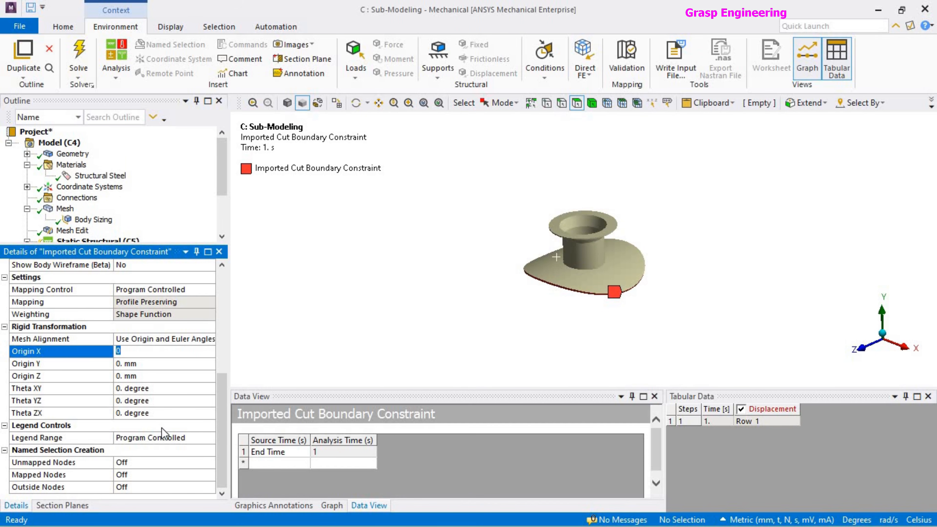
pyautogui.press('BackSpace')
pyautogui.press('Down')
pyautogui.press('Down')
pyautogui.press('Down')
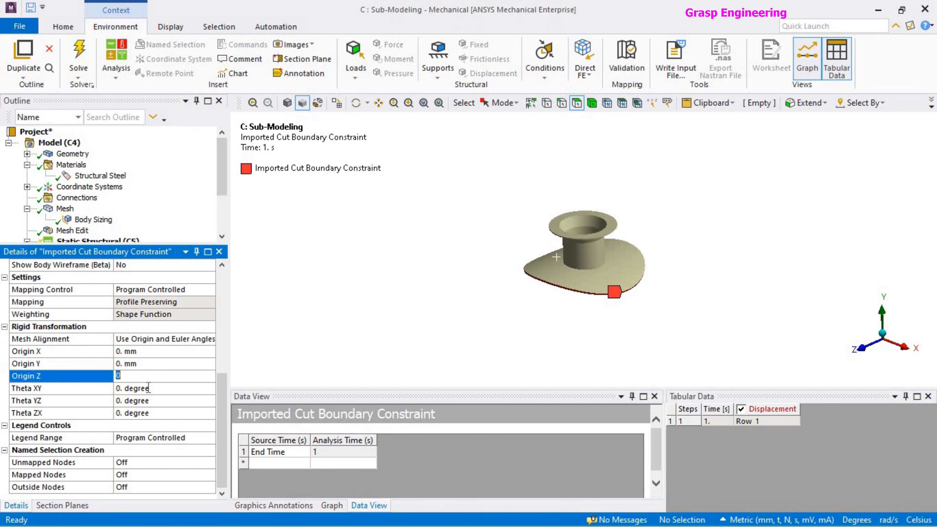
pyautogui.click(149, 414)
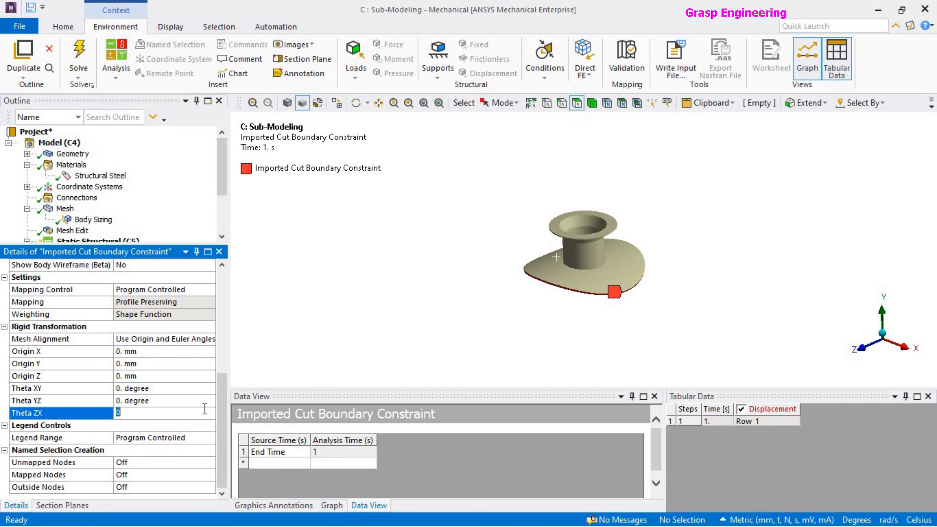
pyautogui.scroll(2, 223, 396)
pyautogui.scroll(2, 214, 343)
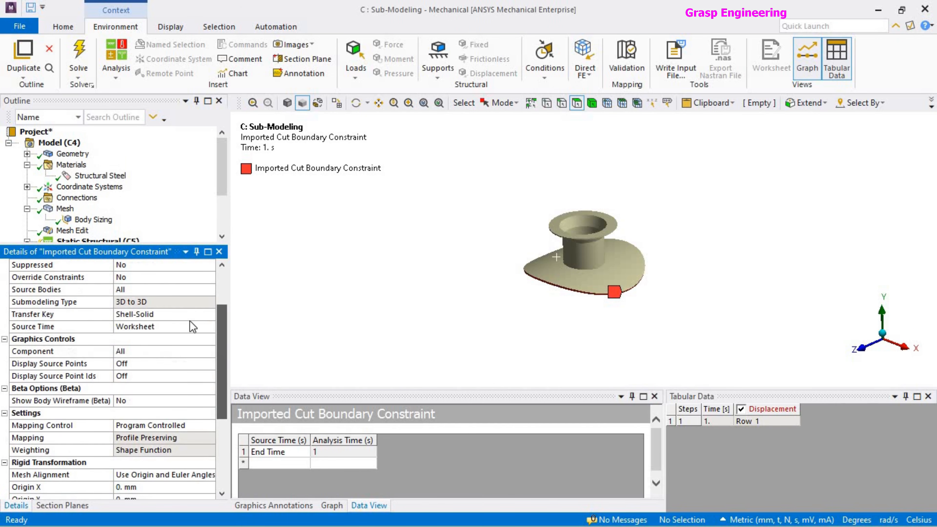
pyautogui.click(183, 314)
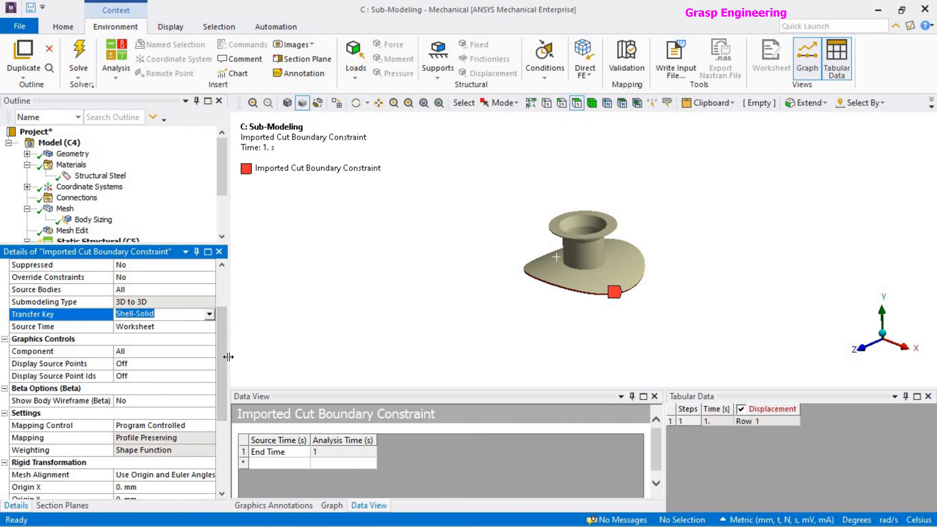
pyautogui.moveTo(222, 356); pyautogui.dragTo(233, 439)
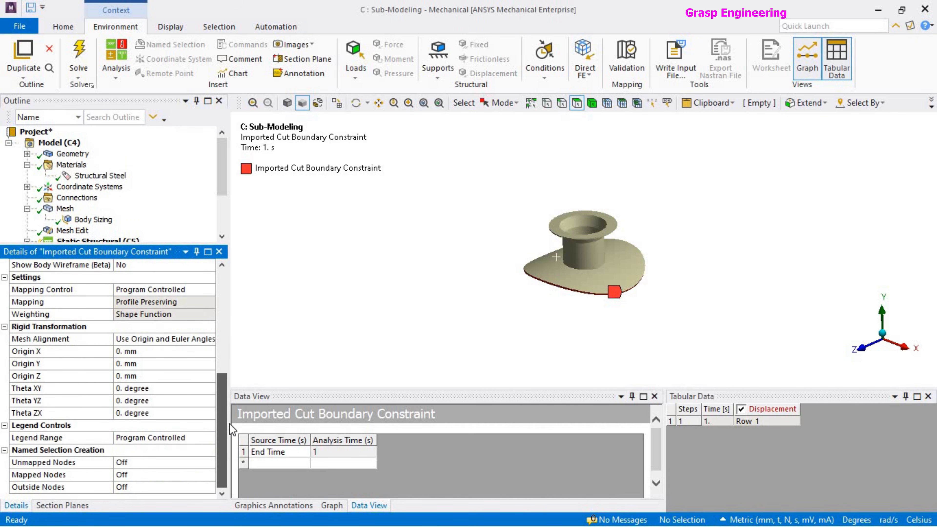
pyautogui.scroll(6, 214, 376)
# Choose Shell-Solid as the Transfer Key again and import the load for the imported cut boundary constraint.
pyautogui.click(209, 388)
pyautogui.click(142, 408)
pyautogui.moveTo(224, 188); pyautogui.dragTo(224, 211)
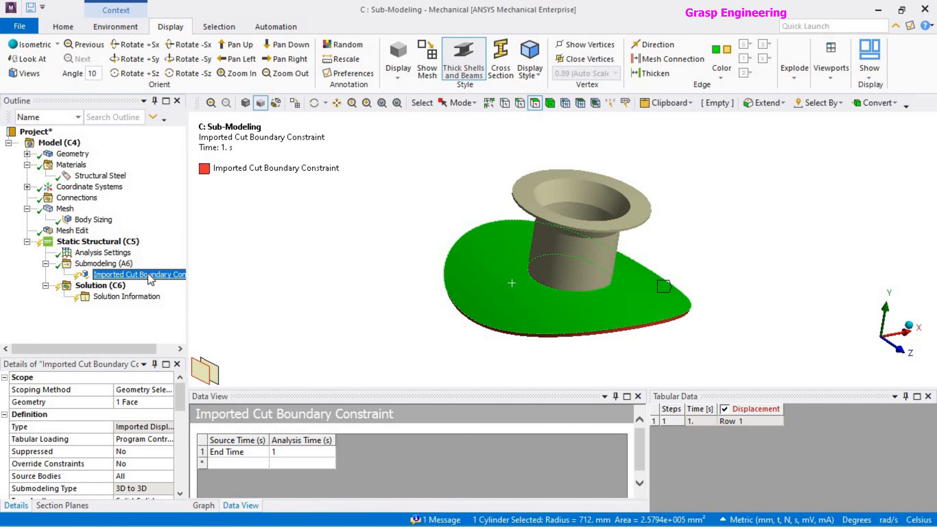
pyautogui.rightClick(148, 274)
pyautogui.click(200, 299)
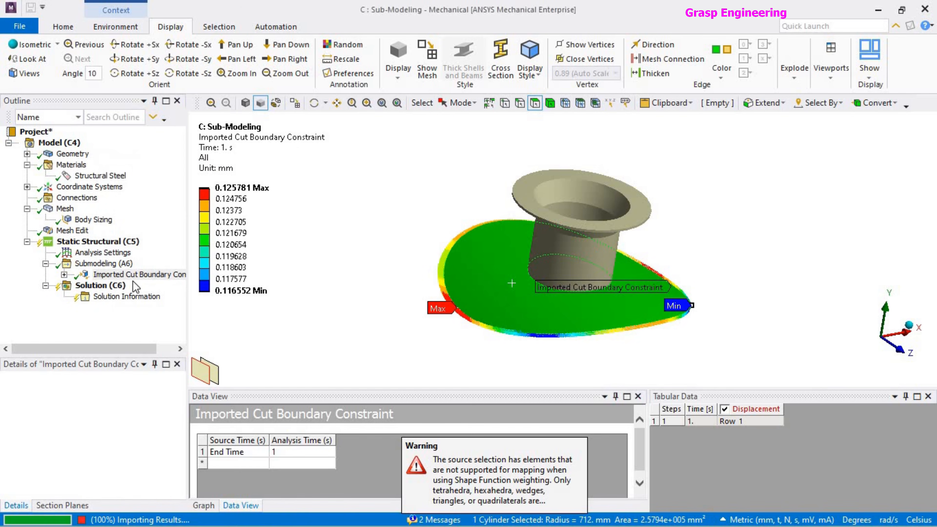
# Examine the imported displacement contour along the plate's outer edge and its legend.
pyautogui.moveTo(597, 259); pyautogui.dragTo(650, 268, button='middle')
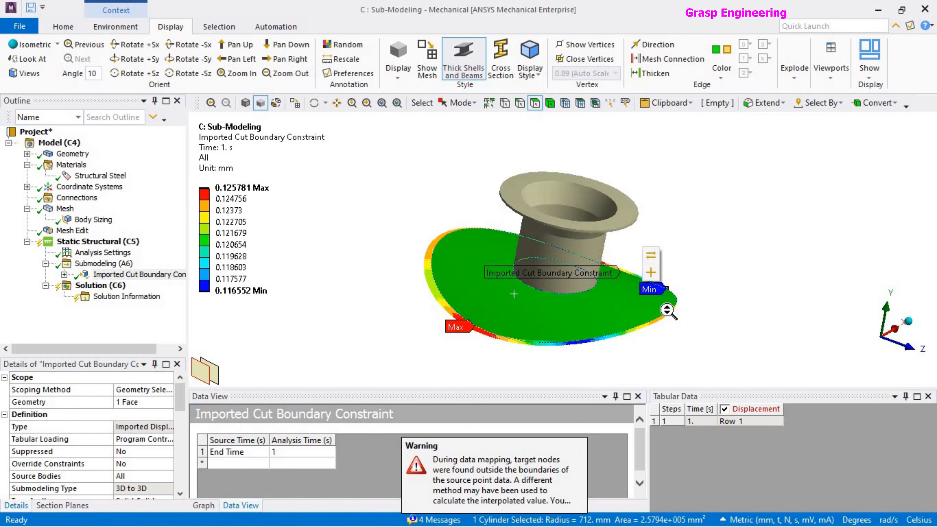
pyautogui.scroll(4, 669, 312)
pyautogui.scroll(-4, 494, 276)
pyautogui.click(357, 220)
pyautogui.moveTo(547, 369); pyautogui.dragTo(523, 360, button='middle')
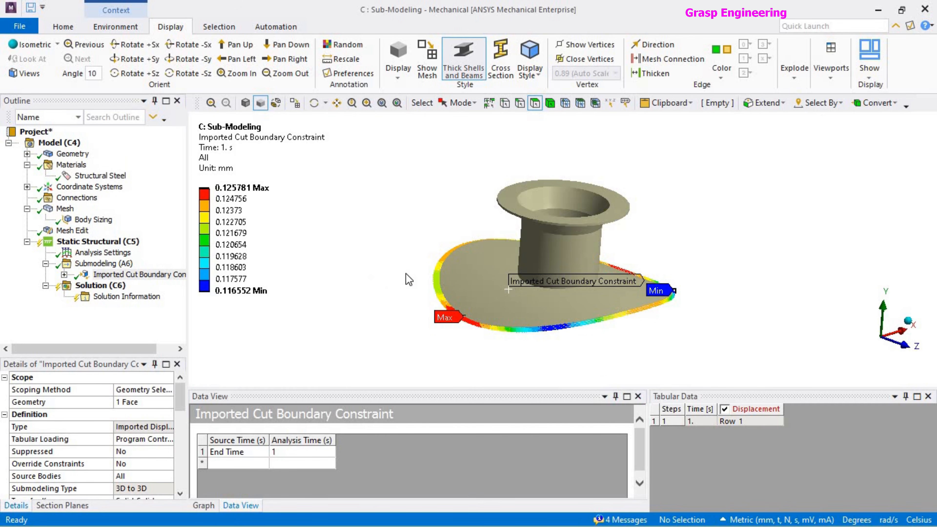
pyautogui.scroll(-2, 425, 284)
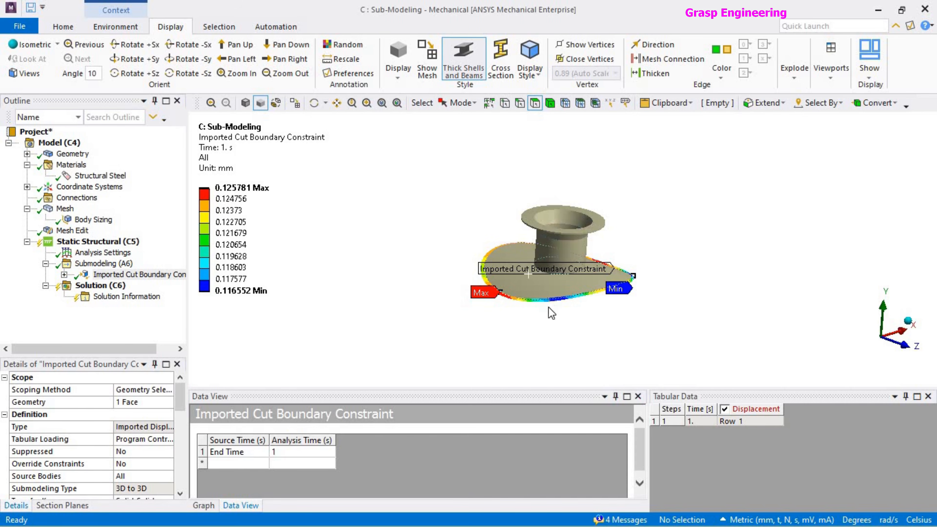
pyautogui.moveTo(202, 269)
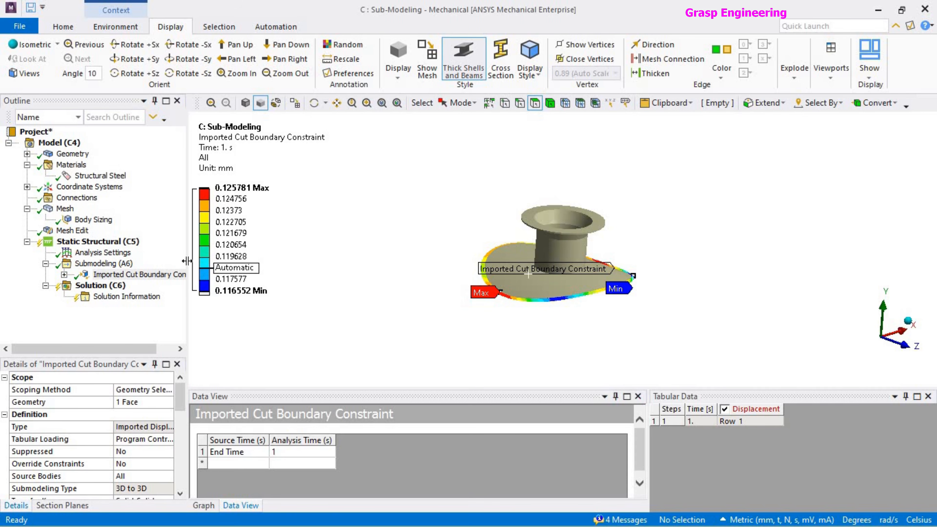
# Insert a Pressure load under Static Structural (C5).
pyautogui.rightClick(124, 242)
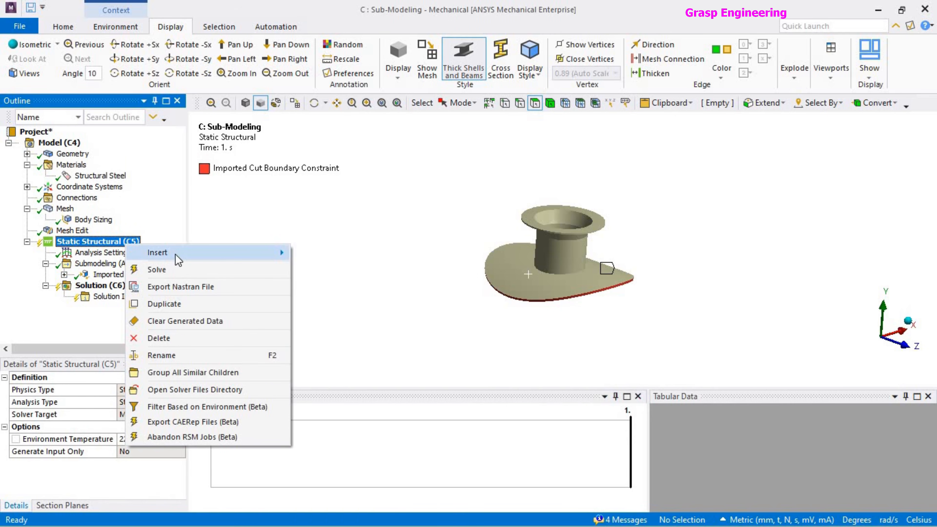
pyautogui.moveTo(175, 254)
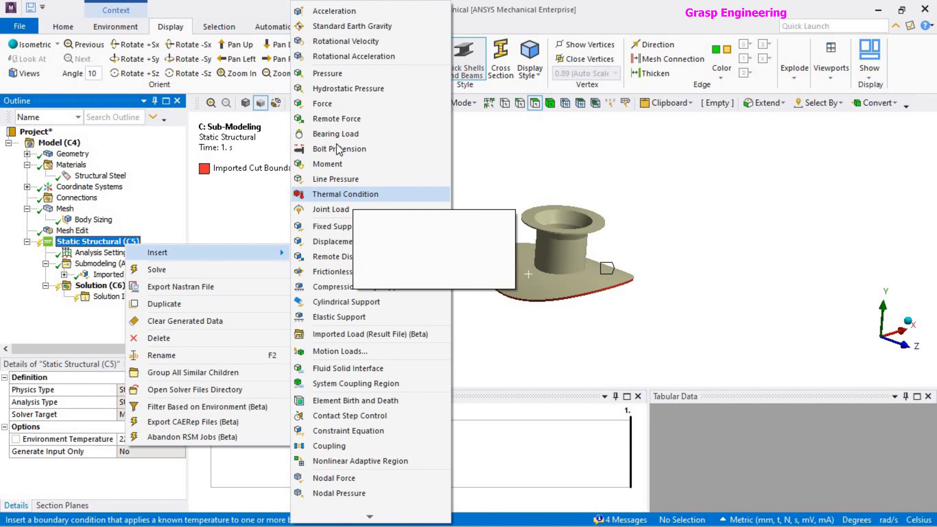
pyautogui.click(329, 74)
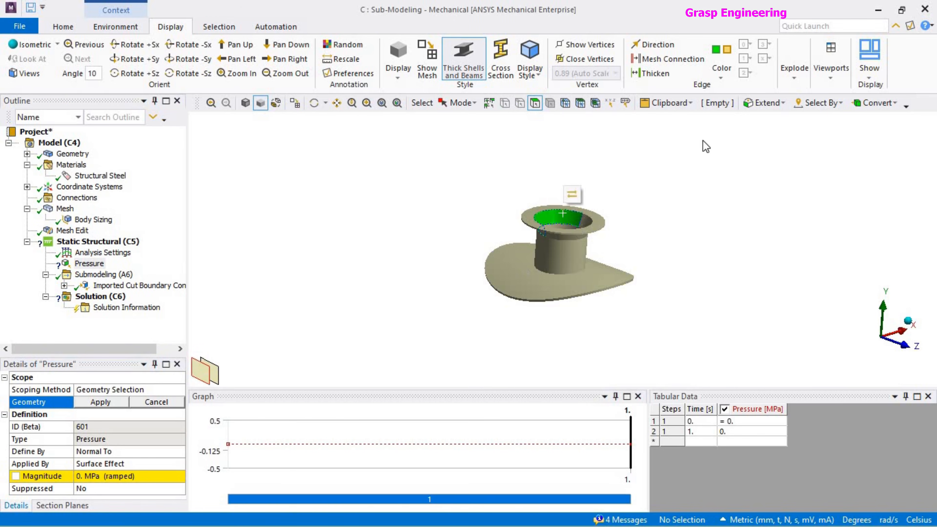
# Scope the pressure to four faces: the connected inner faces of the nozzle and the underside of the pad plate.
pyautogui.click(768, 106)
pyautogui.click(774, 134)
pyautogui.scroll(1, 570, 223)
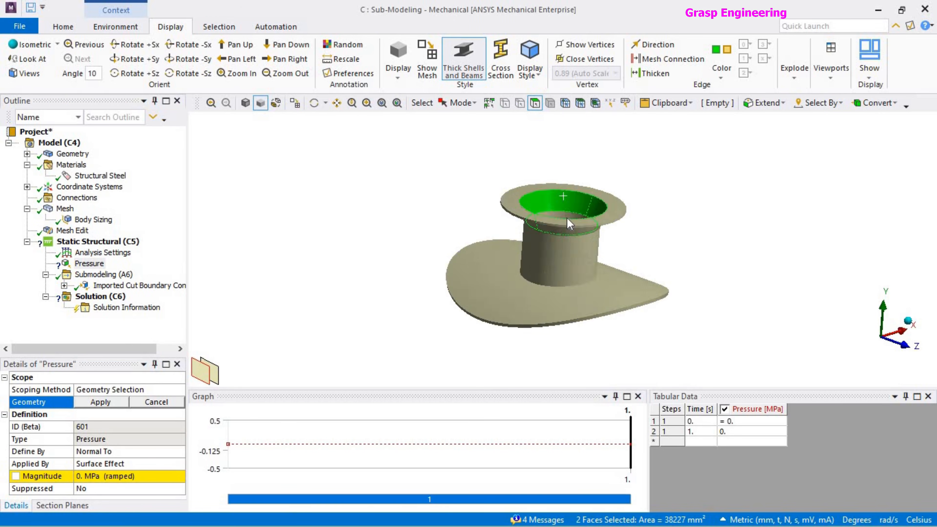
pyautogui.keyDown('ctrl'); pyautogui.click(575, 216); pyautogui.keyUp('ctrl')
pyautogui.moveTo(624, 277); pyautogui.dragTo(620, 209, button='middle')
pyautogui.moveTo(621, 319); pyautogui.dragTo(621, 305, button='middle')
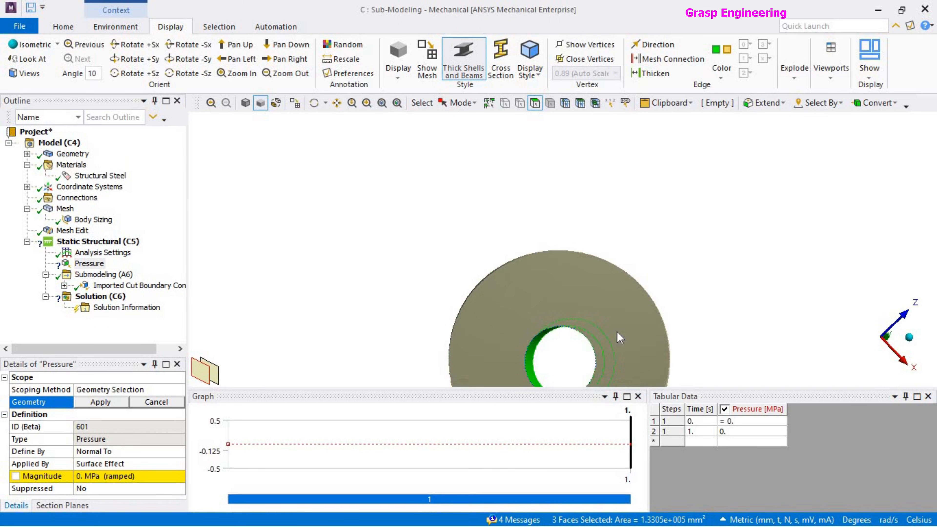
pyautogui.keyDown('ctrl'); pyautogui.click(618, 332); pyautogui.keyUp('ctrl')
pyautogui.scroll(-3, 601, 278)
pyautogui.scroll(-2, 603, 284)
pyautogui.click(100, 402)
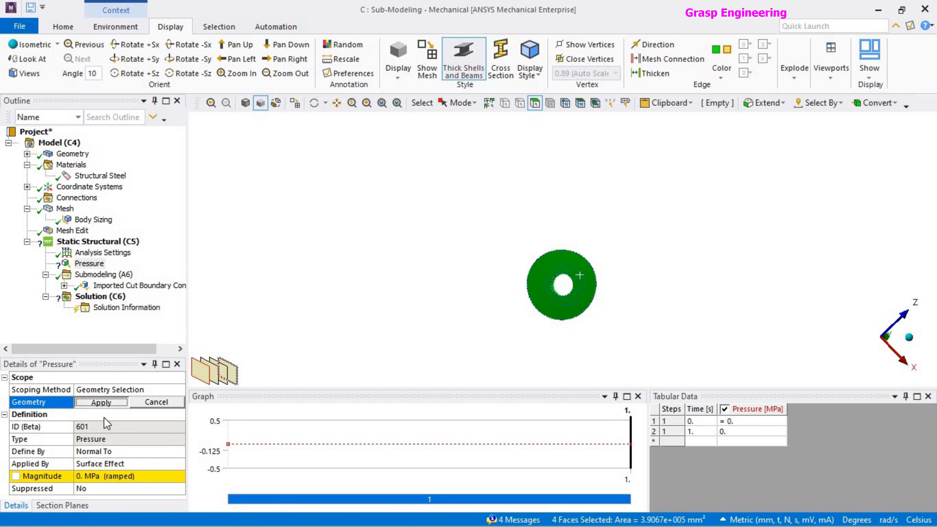
# Set the magnitude of the pressure load to 0.3 MPa.
pyautogui.click(98, 477)
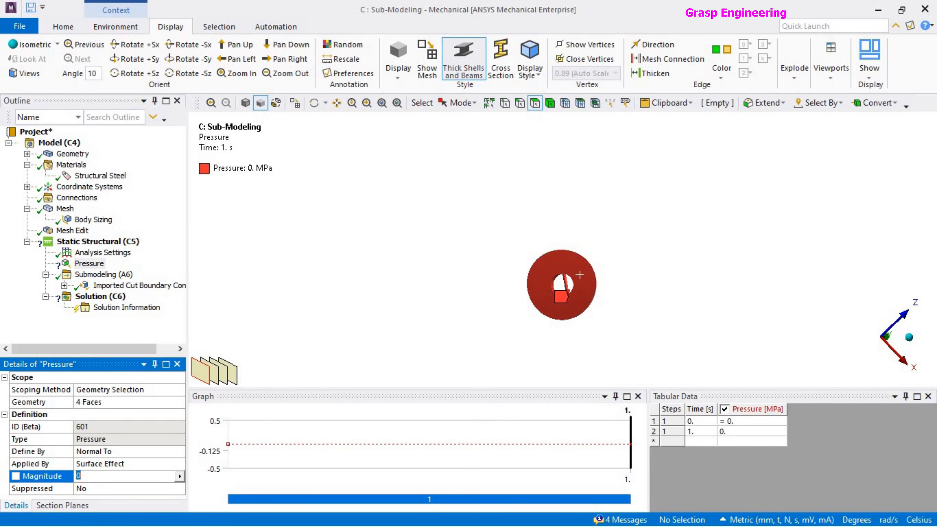
pyautogui.press('Return')
pyautogui.moveTo(523, 245); pyautogui.dragTo(540, 344, button='middle')
pyautogui.click(138, 477)
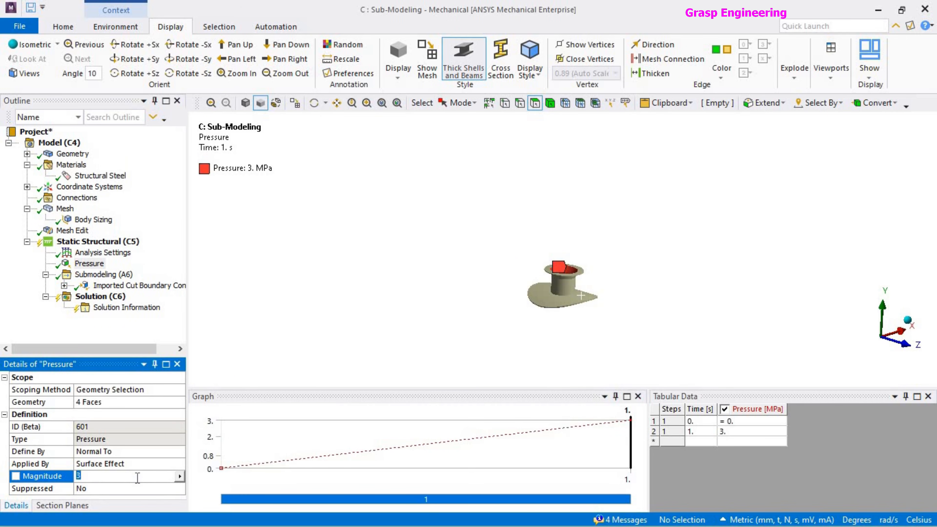
pyautogui.press('Return')
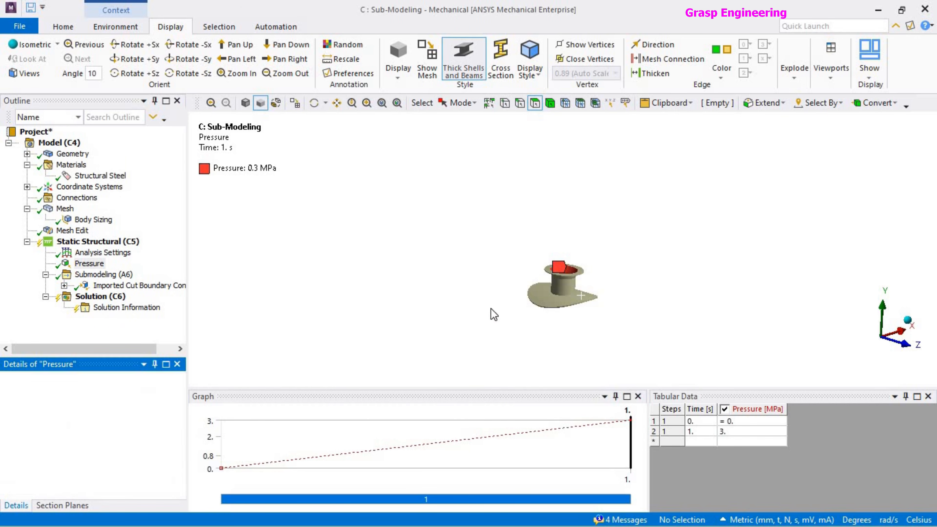
pyautogui.scroll(2, 586, 323)
pyautogui.scroll(-1, 554, 326)
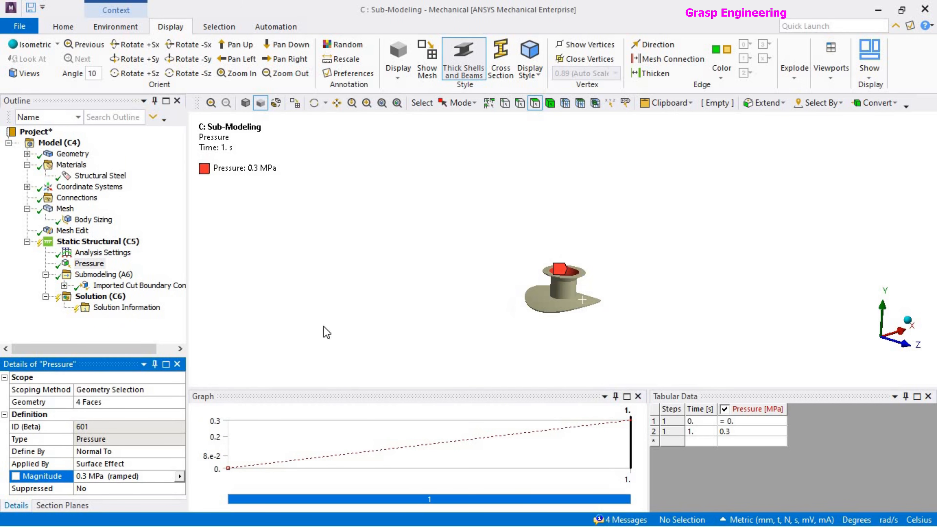
# Insert a Frictionless Support under Static Structural (C5) on the top annular face of the nozzle flange.
pyautogui.click(126, 242)
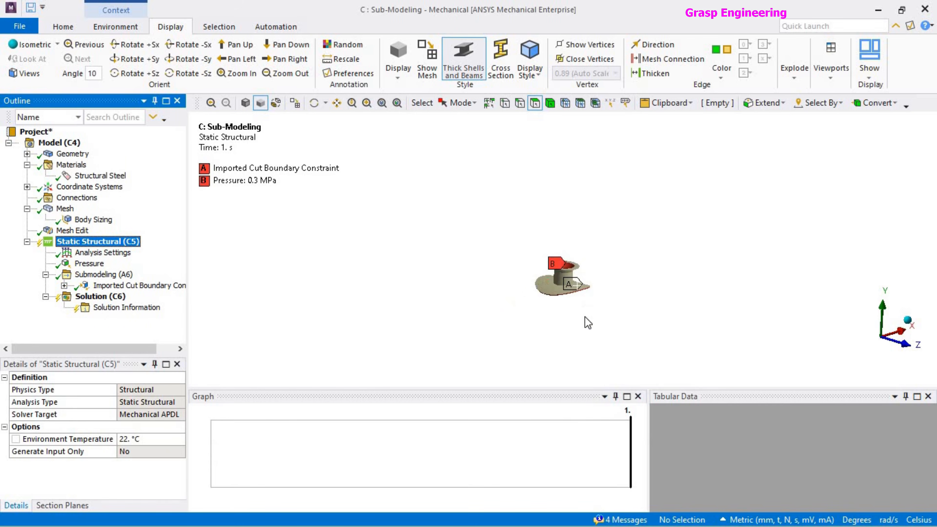
pyautogui.scroll(4, 587, 320)
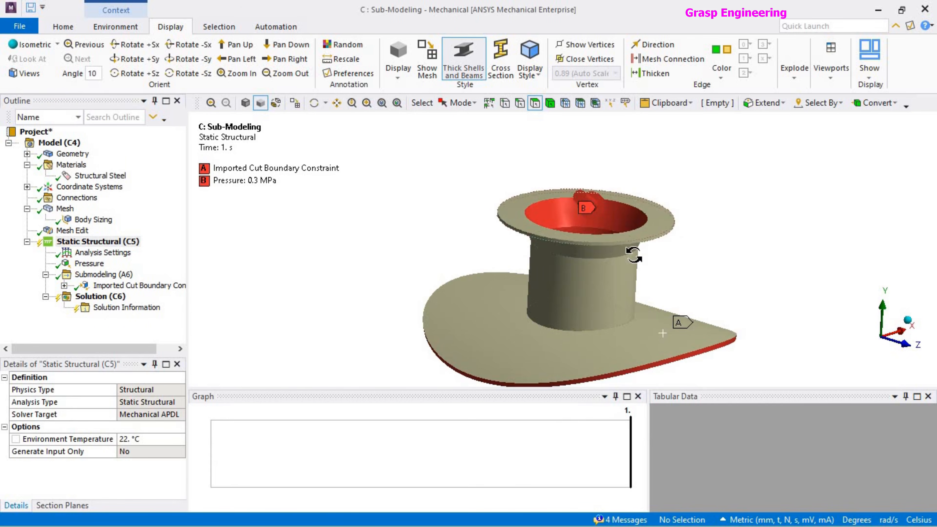
pyautogui.moveTo(629, 252); pyautogui.dragTo(637, 257, button='middle')
pyautogui.scroll(-2, 638, 258)
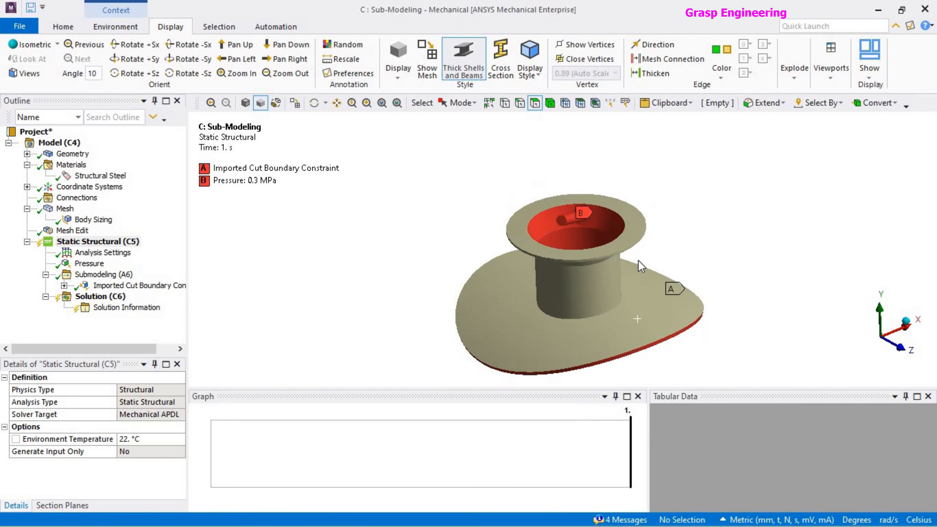
pyautogui.click(631, 226)
pyautogui.rightClick(634, 230)
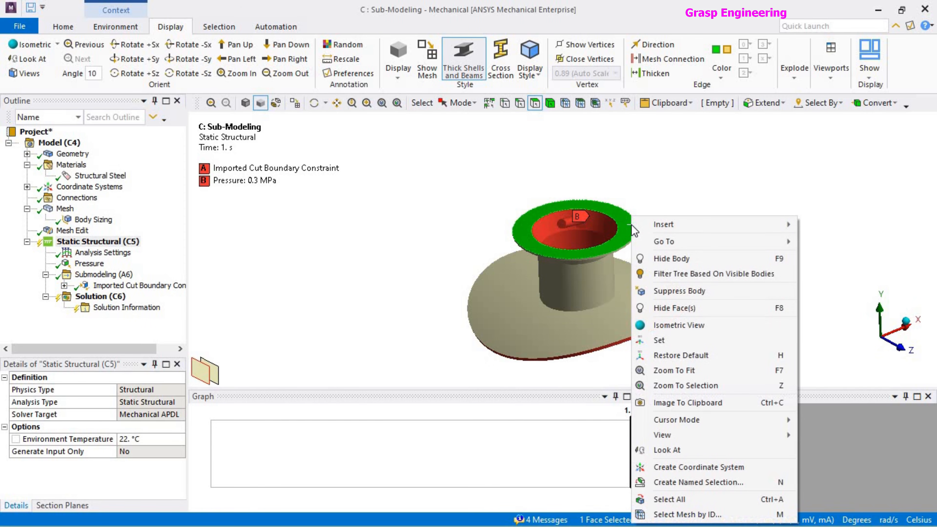
pyautogui.click(630, 209)
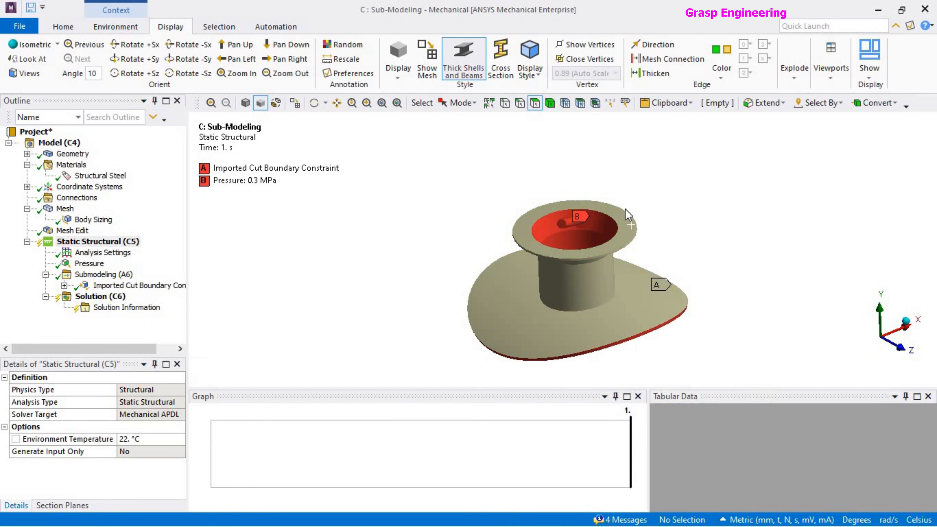
pyautogui.click(628, 220)
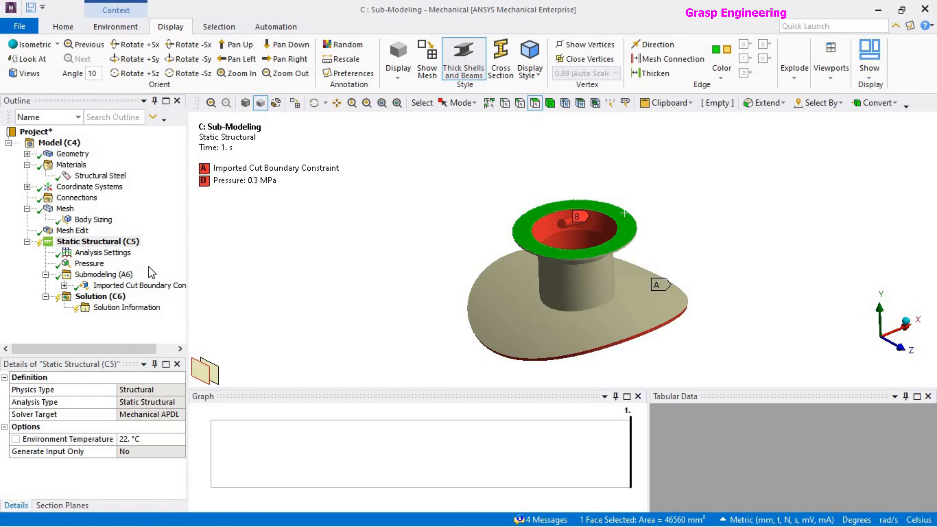
pyautogui.rightClick(126, 242)
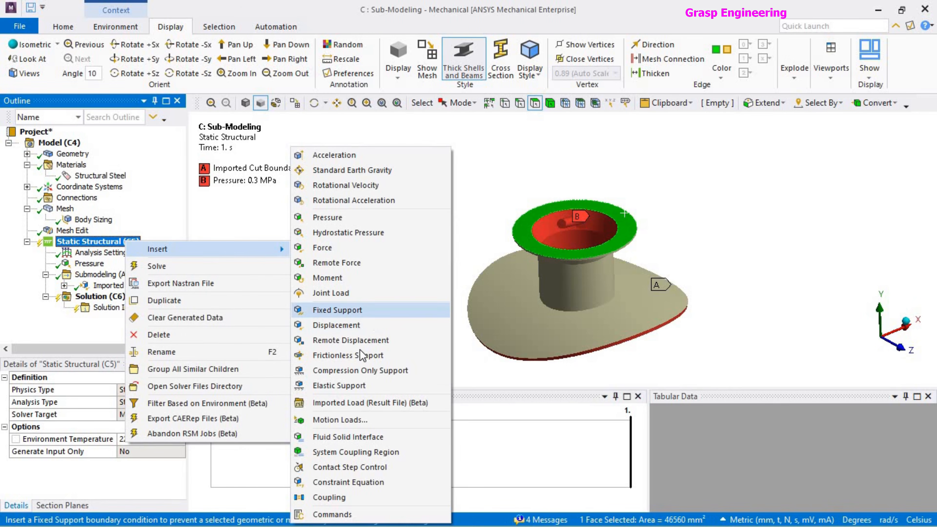
pyautogui.click(360, 357)
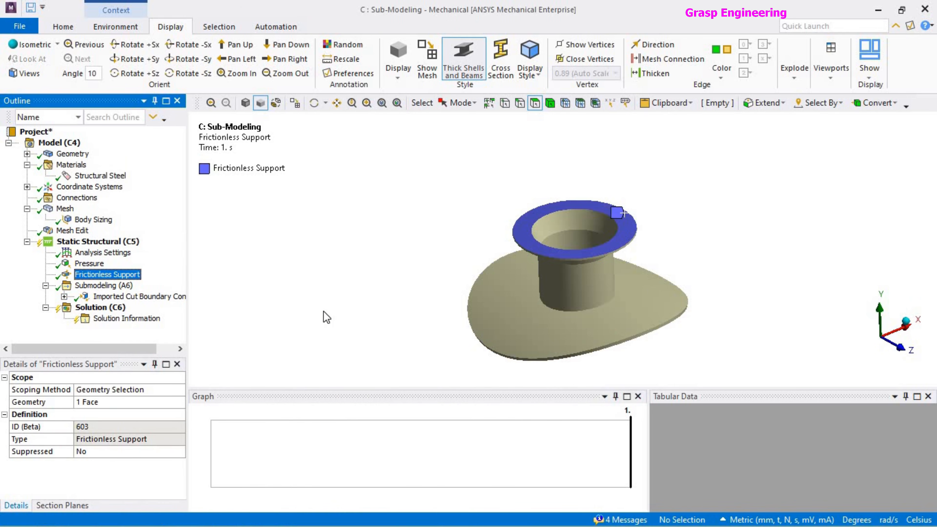
pyautogui.scroll(3, 545, 266)
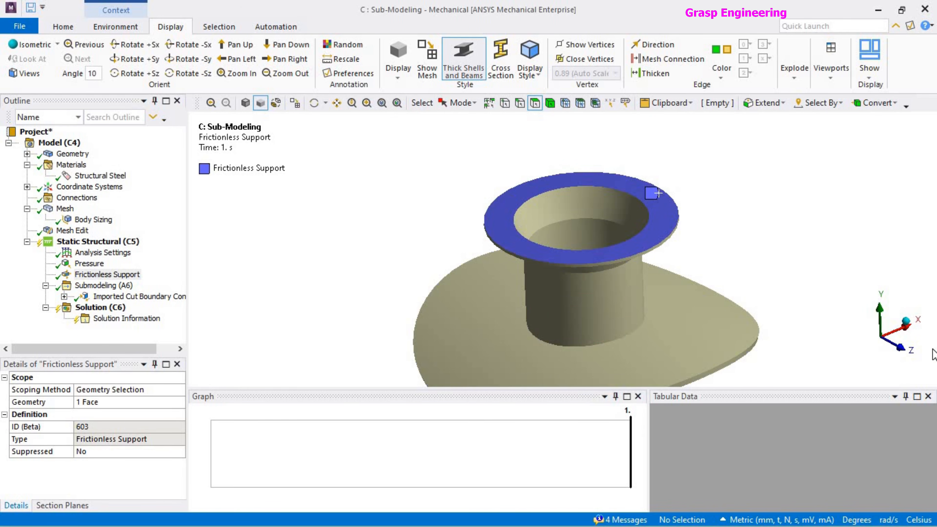
# Switch to the web browser and open graspengineering.com in a new tab.
pyautogui.hotkey('alt', 'Tab')
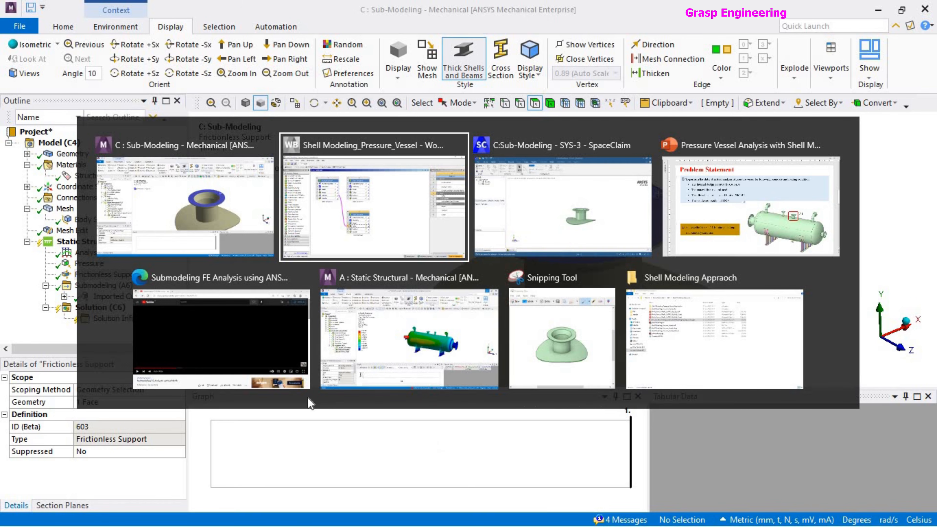
pyautogui.click(221, 334)
pyautogui.click(205, 11)
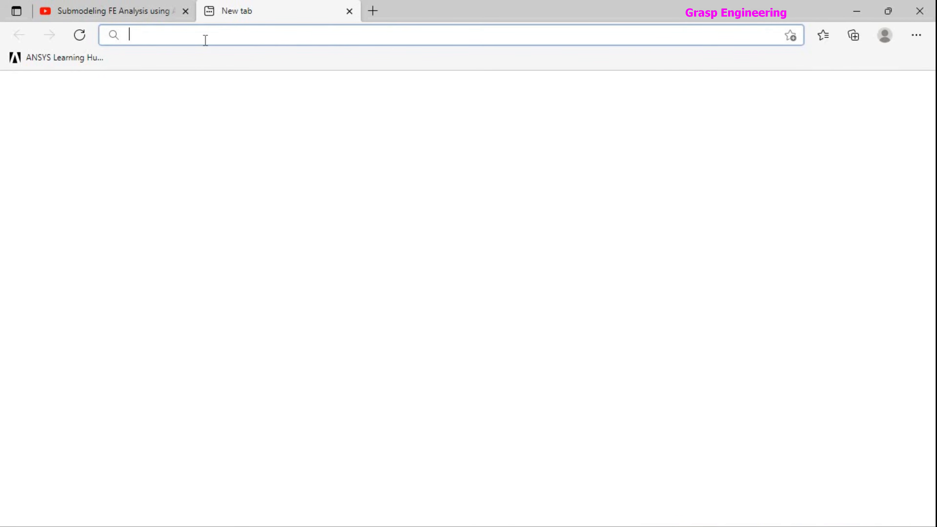
pyautogui.write('gras')
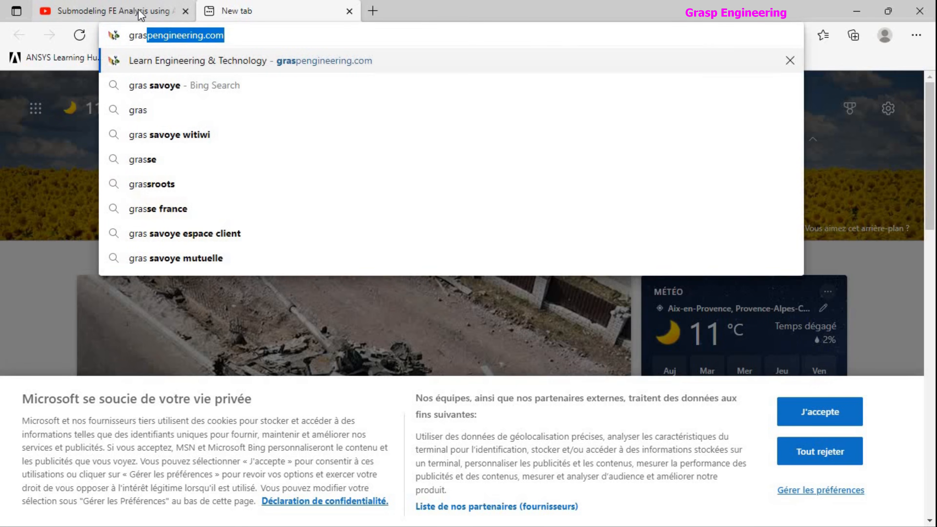
pyautogui.click(223, 61)
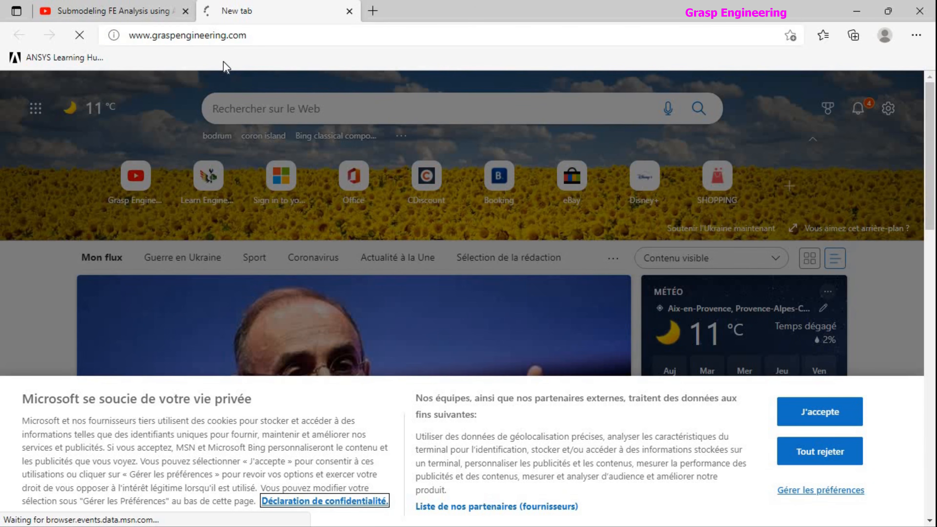
# Look through the expanded description and similar-videos list of the YouTube video "Submodeling FE Analysis using ANSYS".
pyautogui.click(125, 10)
pyautogui.scroll(-7, 215, 356)
pyautogui.click(104, 344)
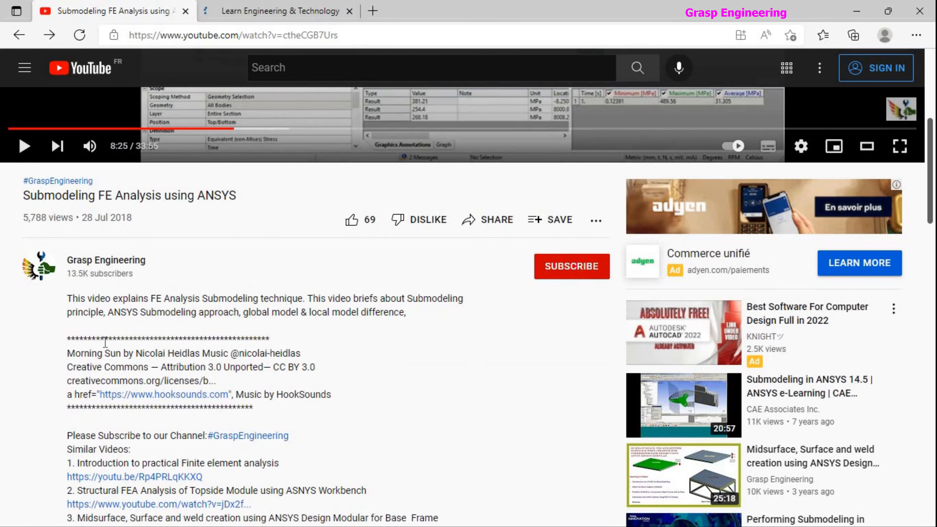
pyautogui.scroll(-6, 251, 369)
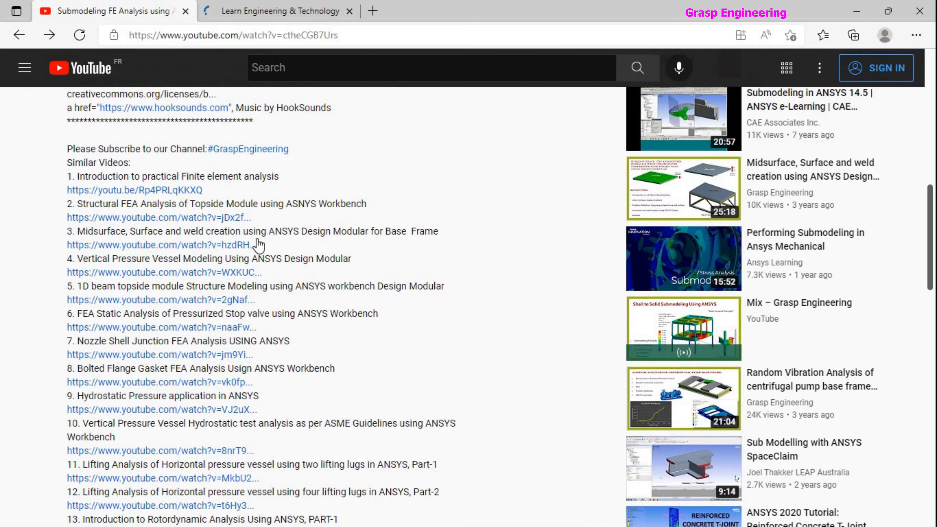
pyautogui.scroll(-6, 258, 244)
# Return to the Grasp Engineering site and open the article "What is Compensating Pressure? What is Compensating Force? What is thrust Pressure?".
pyautogui.click(281, 11)
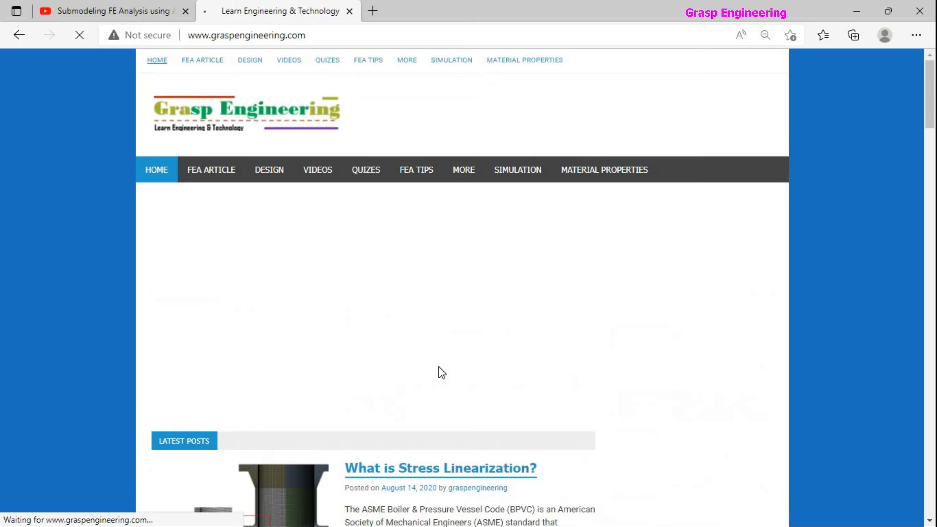
pyautogui.scroll(-8, 442, 373)
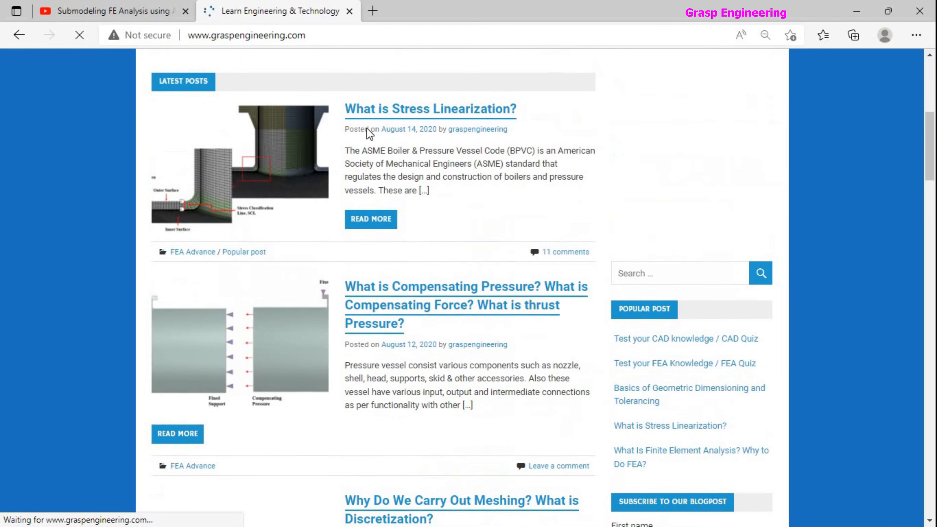
pyautogui.scroll(-6, 351, 171)
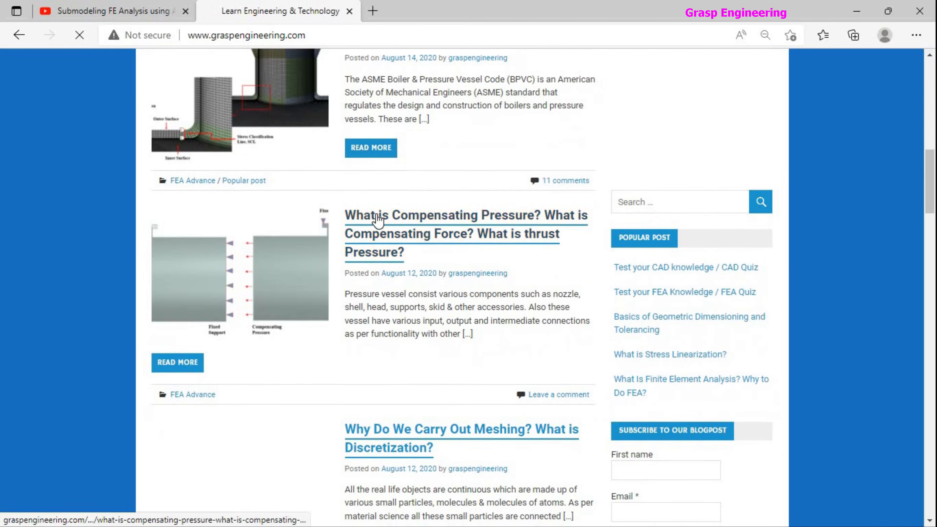
pyautogui.click(377, 219)
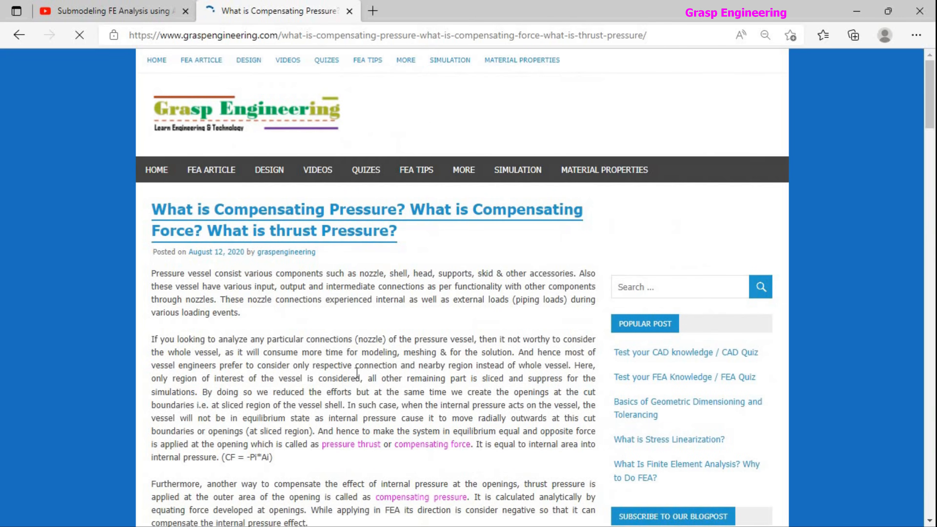
# Examine the article's compensating pressure formula, the nozzle N1 example with its four boundary-condition cases, and the stress comparison in the conclusion.
pyautogui.scroll(-5, 354, 374)
pyautogui.scroll(-6, 354, 375)
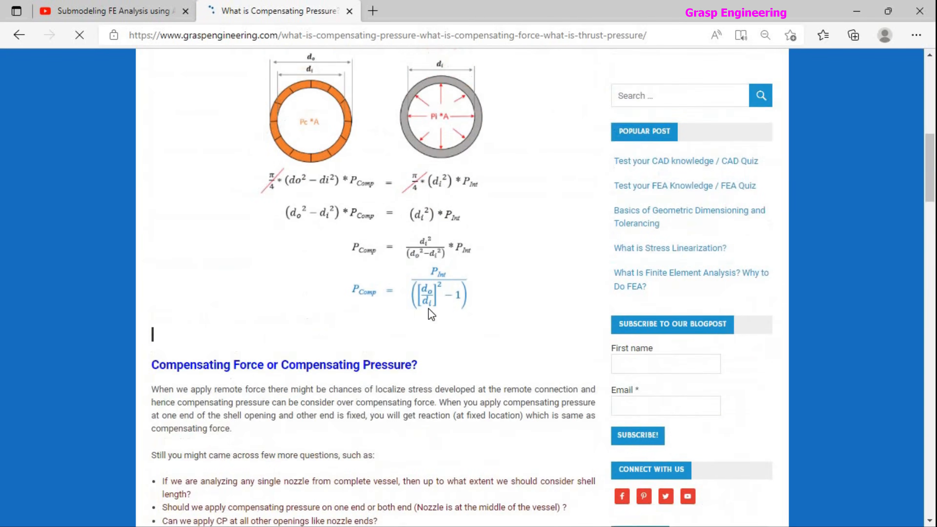
pyautogui.scroll(4, 231, 359)
pyautogui.scroll(-12, 390, 396)
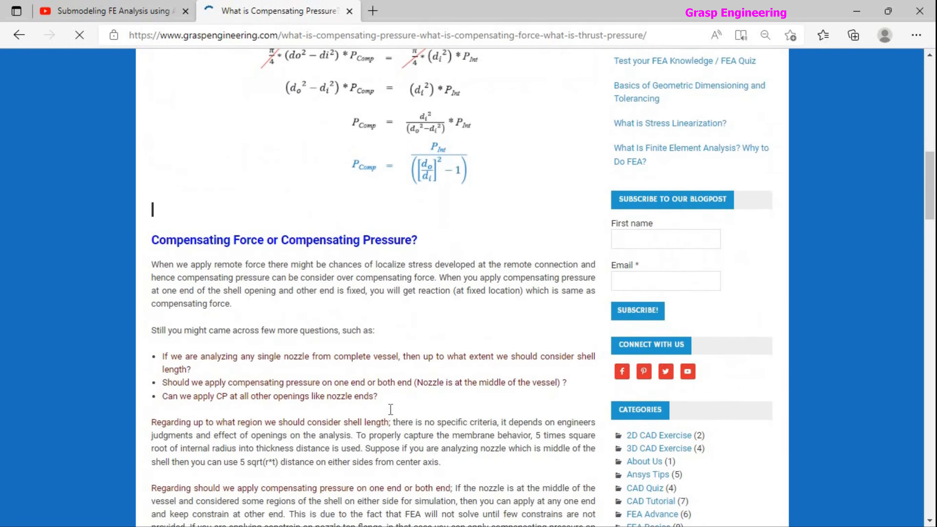
pyautogui.scroll(-20, 389, 396)
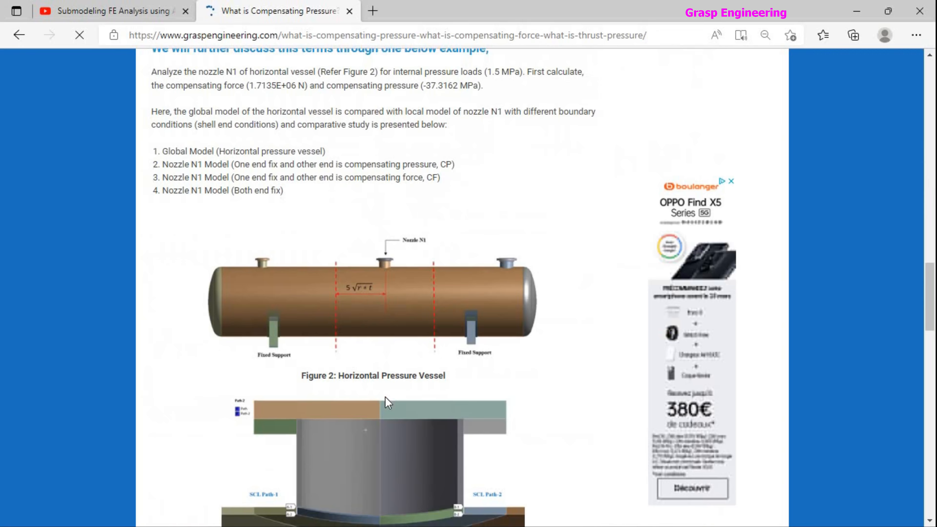
pyautogui.scroll(4, 383, 404)
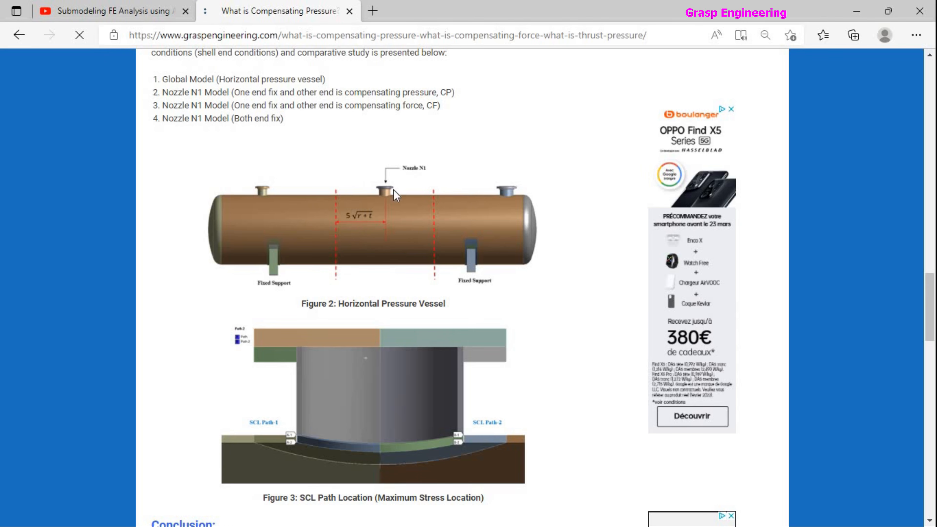
pyautogui.scroll(-5, 389, 279)
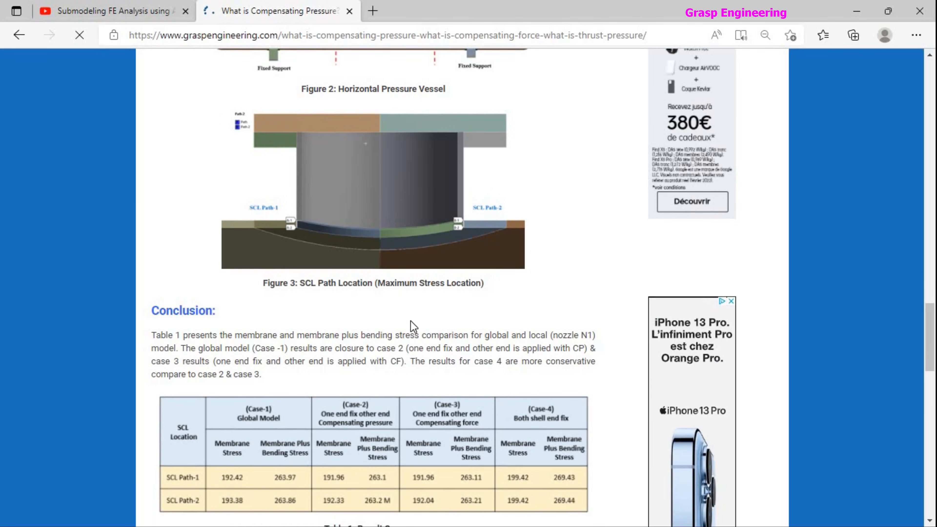
pyautogui.scroll(-7, 411, 330)
pyautogui.scroll(8, 412, 331)
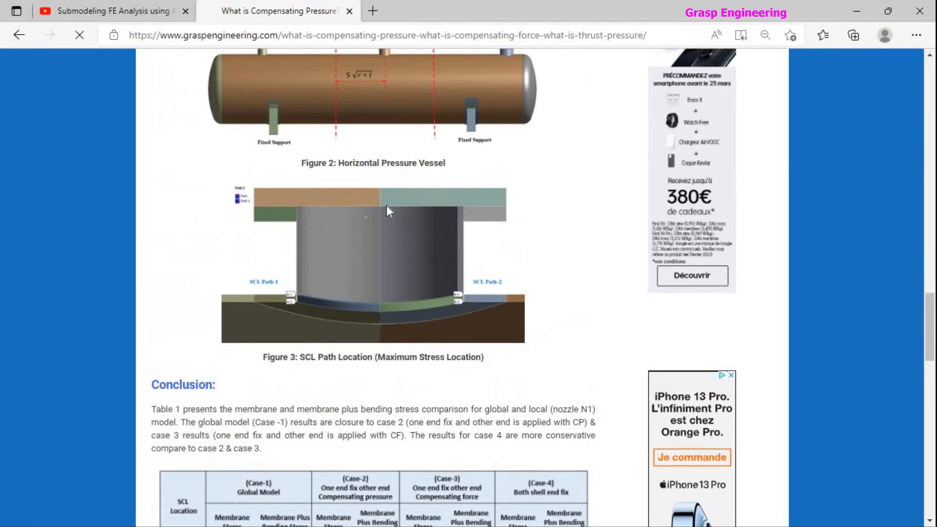
pyautogui.scroll(3, 389, 211)
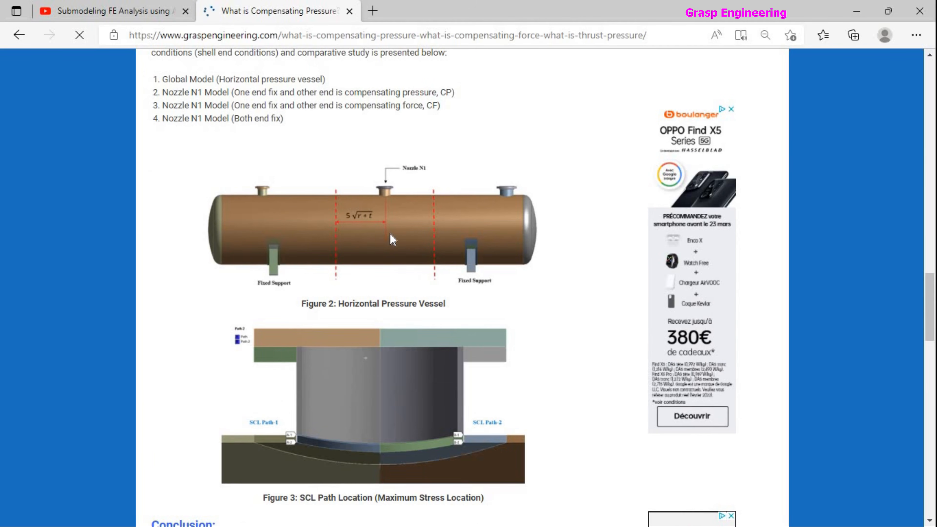
pyautogui.scroll(-6, 392, 239)
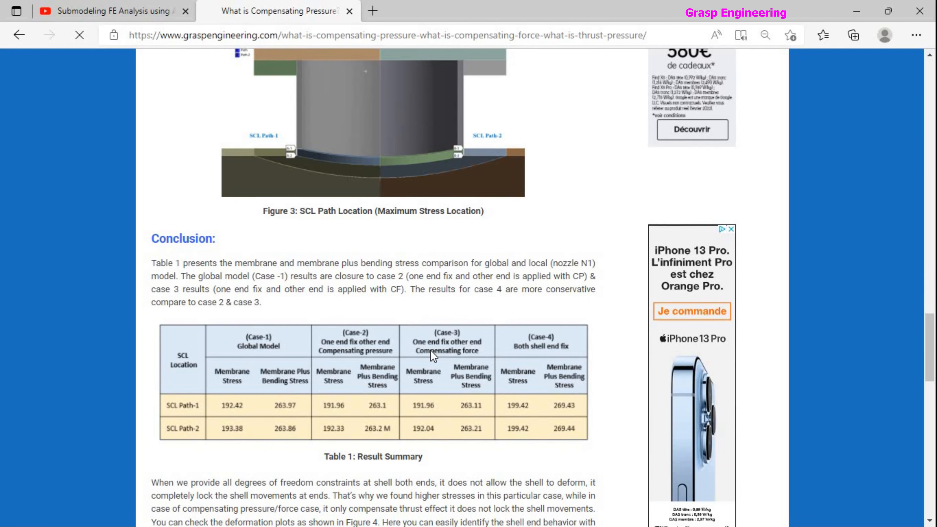
pyautogui.scroll(7, 431, 350)
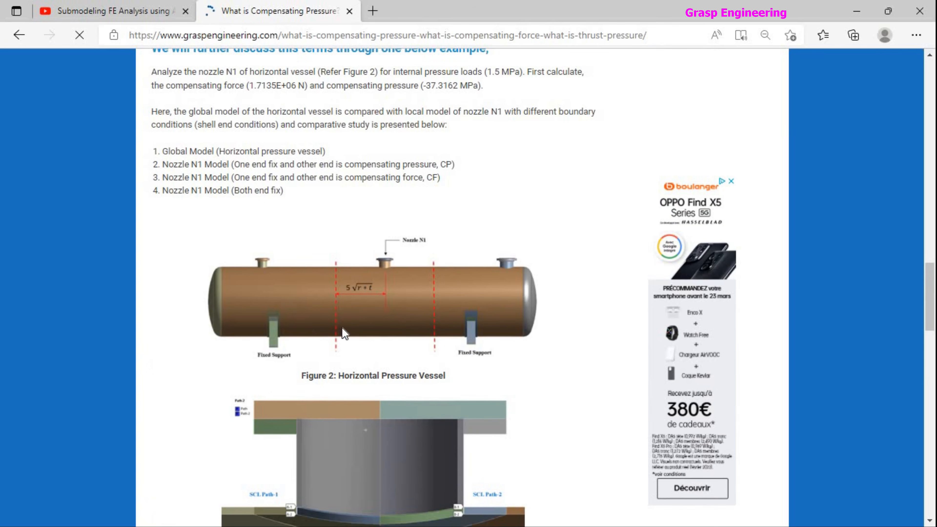
# Look over the article's result summary table, total deformation plots and compensating pressure derivation once more.
pyautogui.scroll(-10, 342, 328)
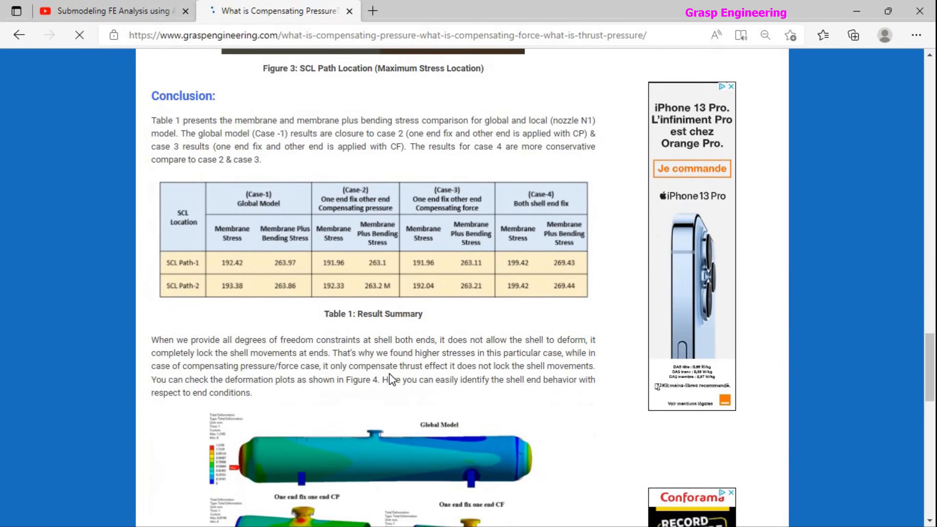
pyautogui.scroll(-3, 390, 374)
pyautogui.scroll(-4, 390, 373)
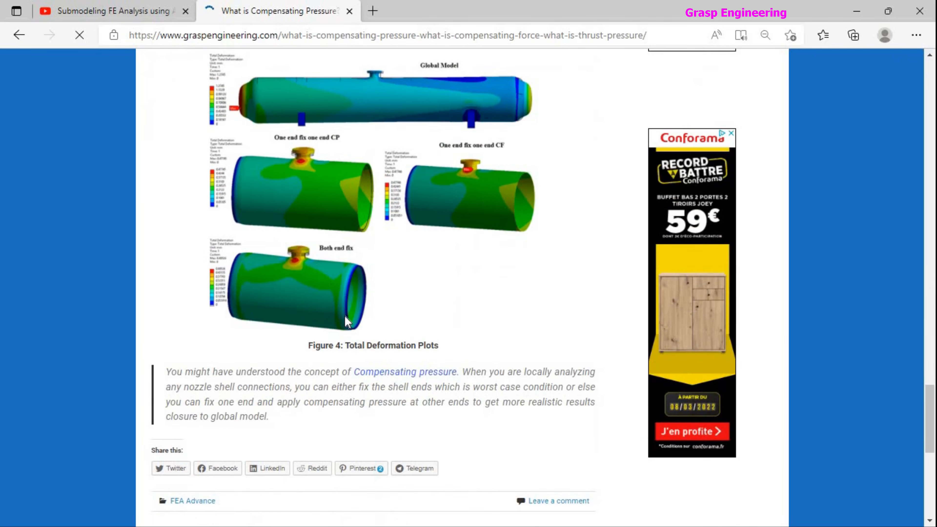
pyautogui.scroll(-5, 342, 308)
pyautogui.scroll(20, 306, 307)
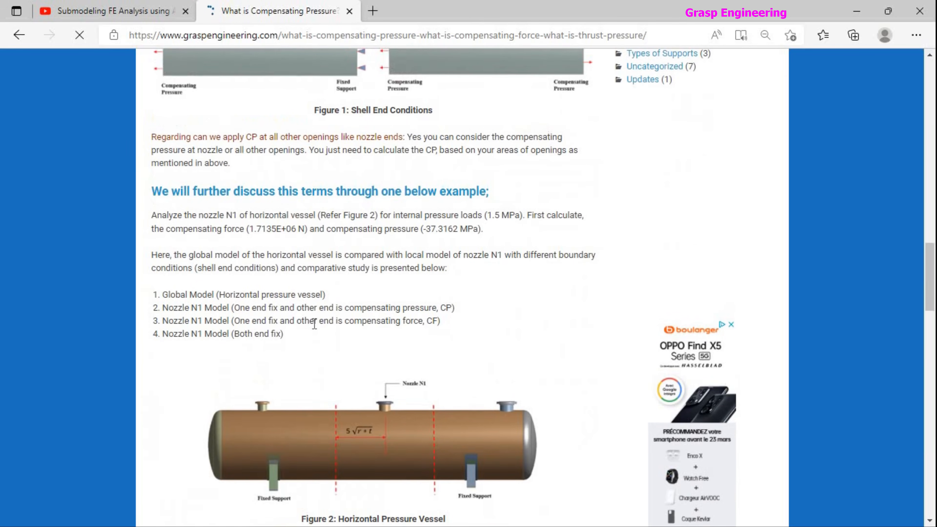
pyautogui.scroll(15, 346, 321)
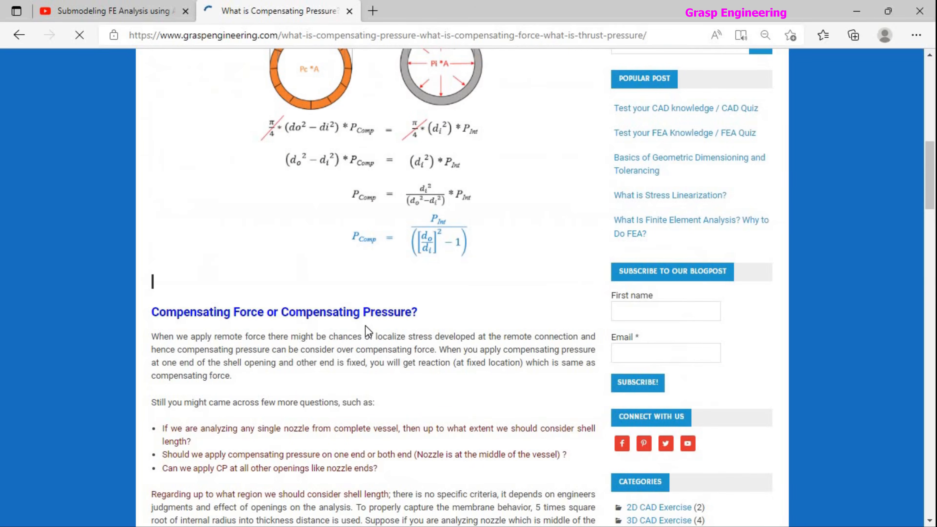
# Switch to the Sub-Modeling window in Mechanical and review the pressure, frictionless support and imported cut boundary constraint.
pyautogui.hotkey('alt', 'Tab')
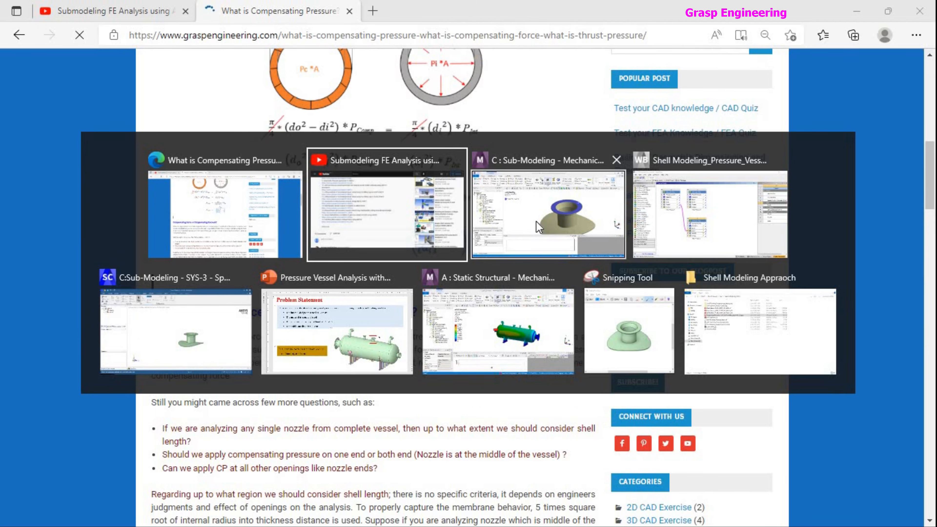
pyautogui.click(536, 221)
pyautogui.click(326, 273)
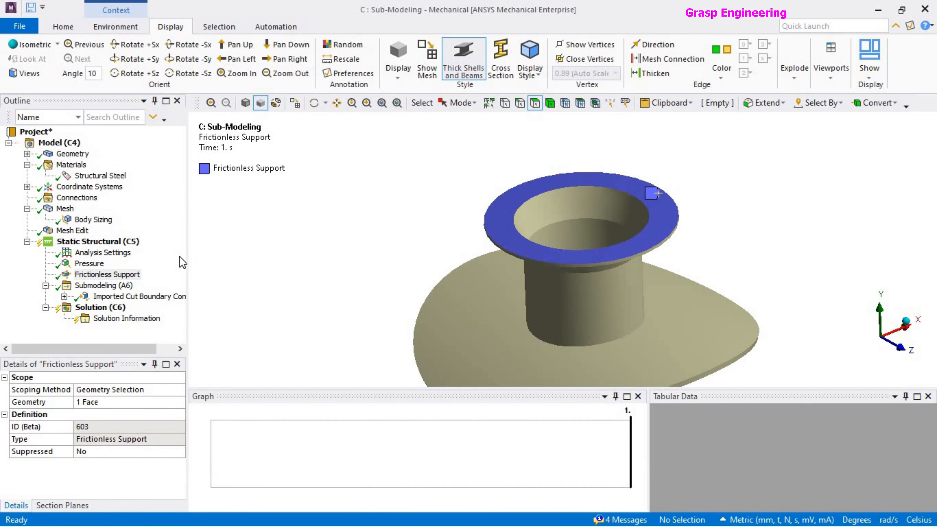
pyautogui.click(81, 264)
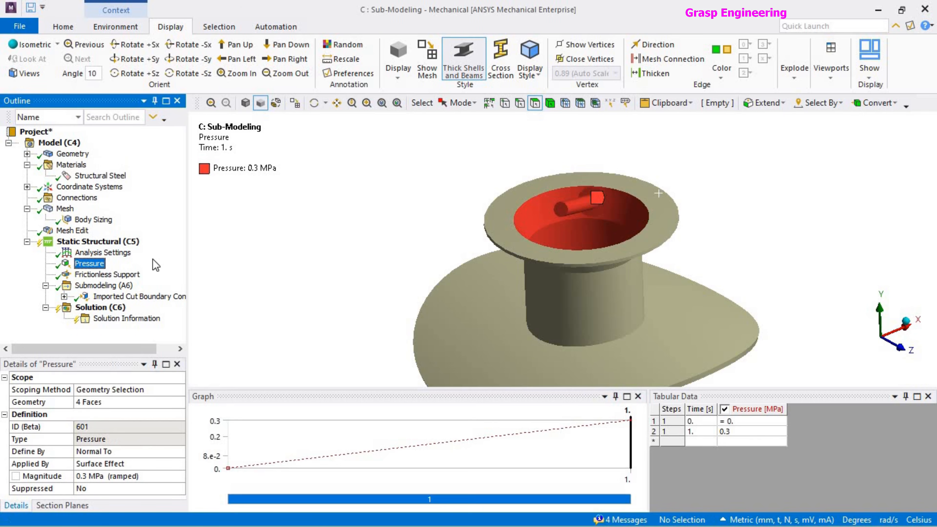
pyautogui.click(94, 276)
pyautogui.moveTo(482, 243); pyautogui.dragTo(450, 301, button='middle')
pyautogui.click(140, 297)
# Solve the submodel's static structural analysis.
pyautogui.click(100, 307)
pyautogui.rightClick(111, 309)
pyautogui.click(139, 335)
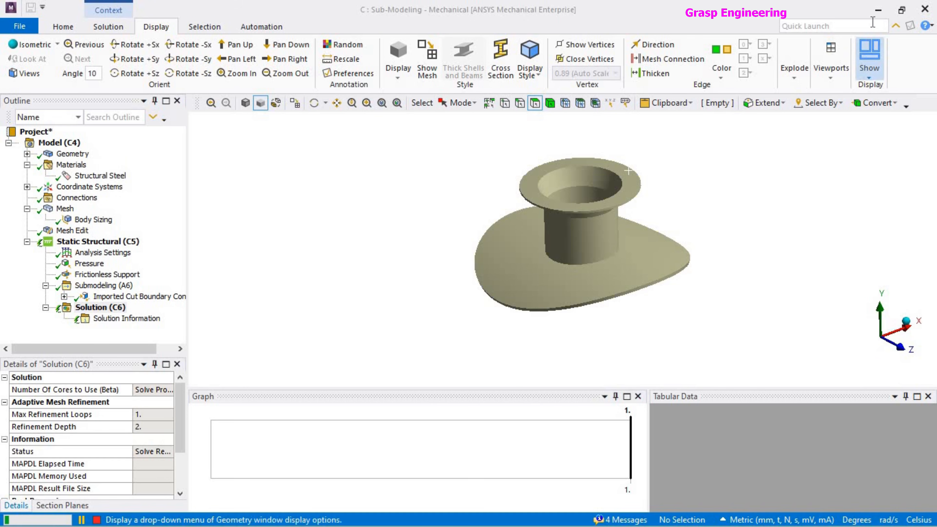
# Switch to Workbench, open the Setup of Static Structural system A and display the full vessel's total deformation.
pyautogui.hotkey('alt', 'Tab')
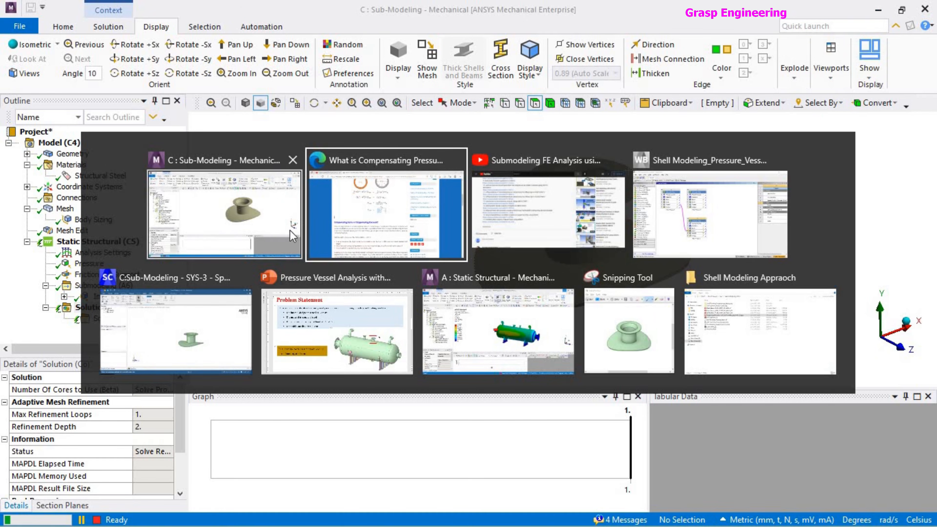
pyautogui.click(697, 248)
pyautogui.doubleClick(252, 193)
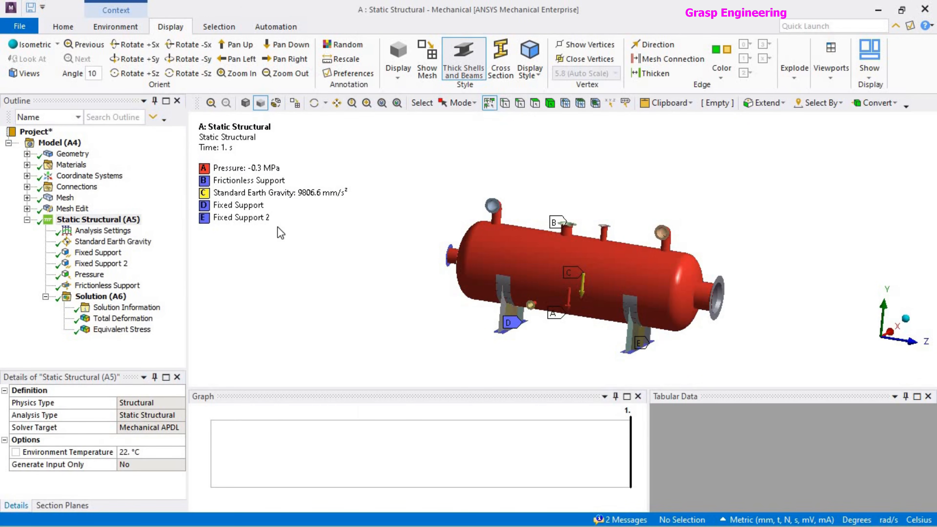
pyautogui.click(122, 319)
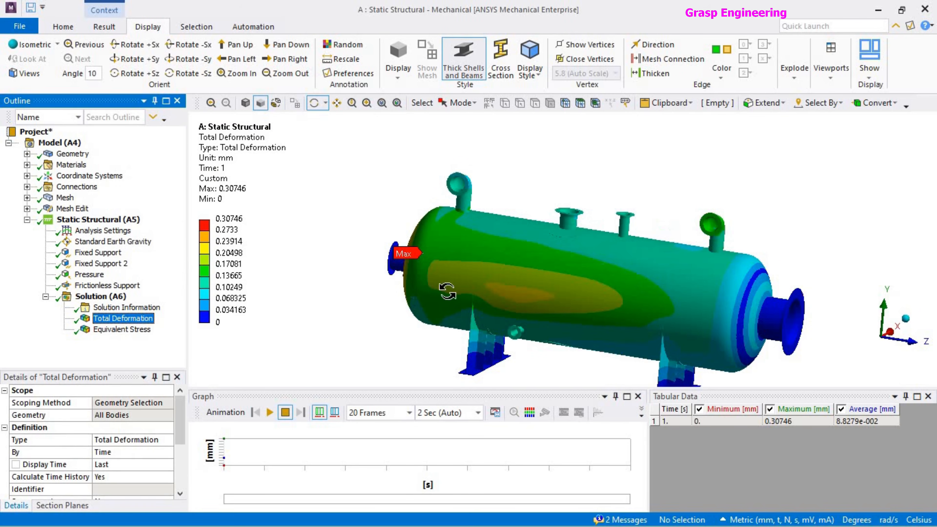
# Isolate the nozzle and its pad in the full vessel model by hiding all other bodies, and fit them to the view.
pyautogui.click(100, 296)
pyautogui.moveTo(572, 277); pyautogui.dragTo(556, 277, button='middle')
pyautogui.scroll(5, 568, 225)
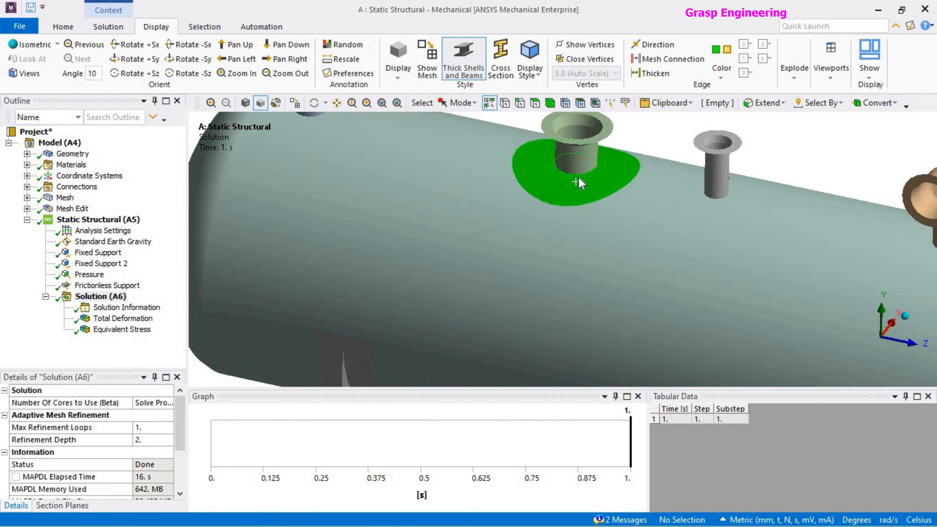
pyautogui.click(571, 162)
pyautogui.keyDown('ctrl'); pyautogui.click(567, 154); pyautogui.keyUp('ctrl')
pyautogui.rightClick(569, 162)
pyautogui.click(604, 226)
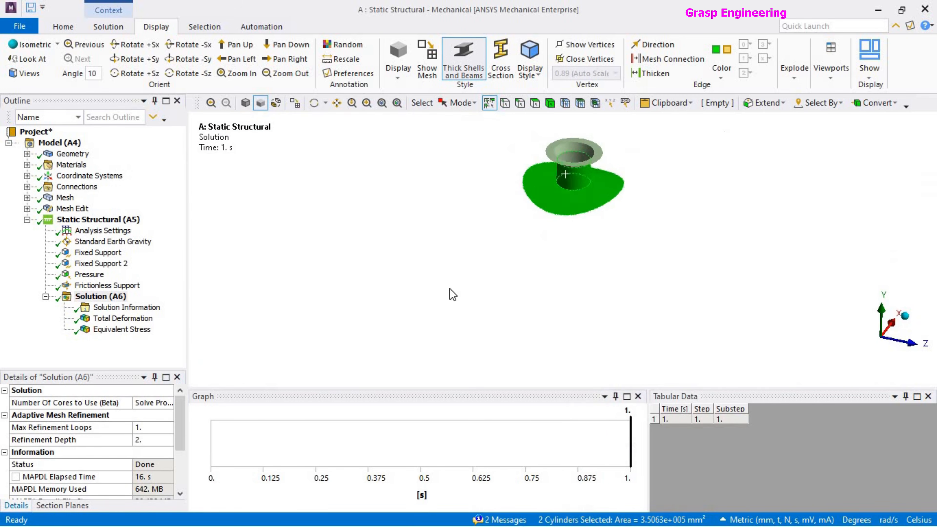
pyautogui.click(473, 250)
pyautogui.rightClick(472, 248)
pyautogui.click(528, 384)
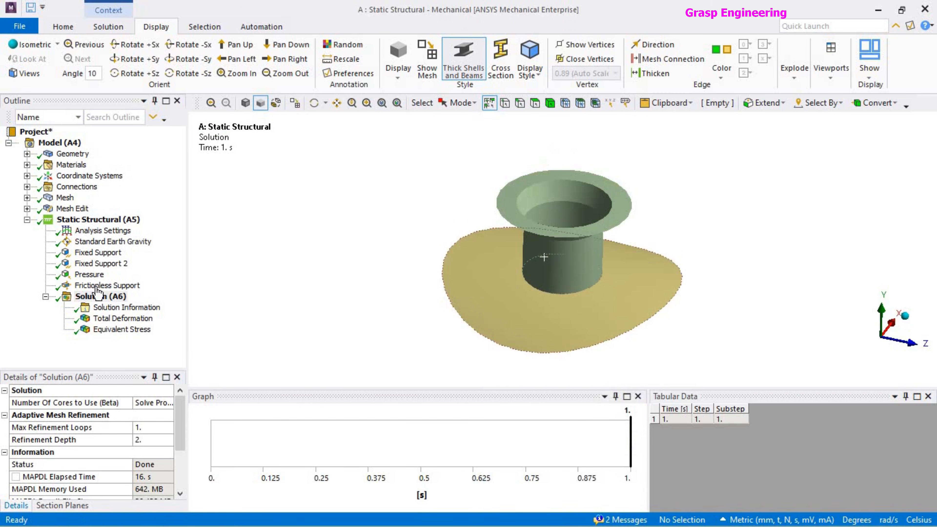
# Display the full model's total deformation on the isolated nozzle and pad, and rescale the legend to the visible bodies.
pyautogui.click(123, 318)
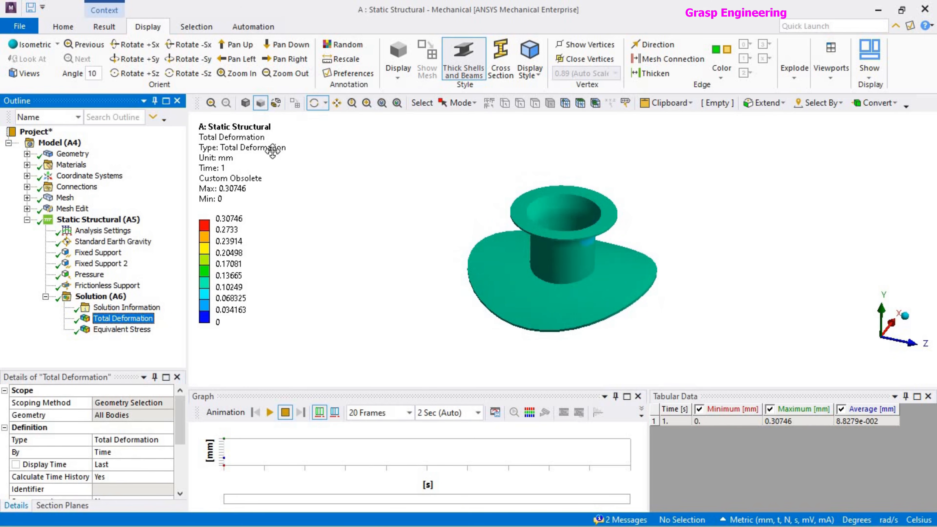
pyautogui.rightClick(246, 133)
pyautogui.click(333, 373)
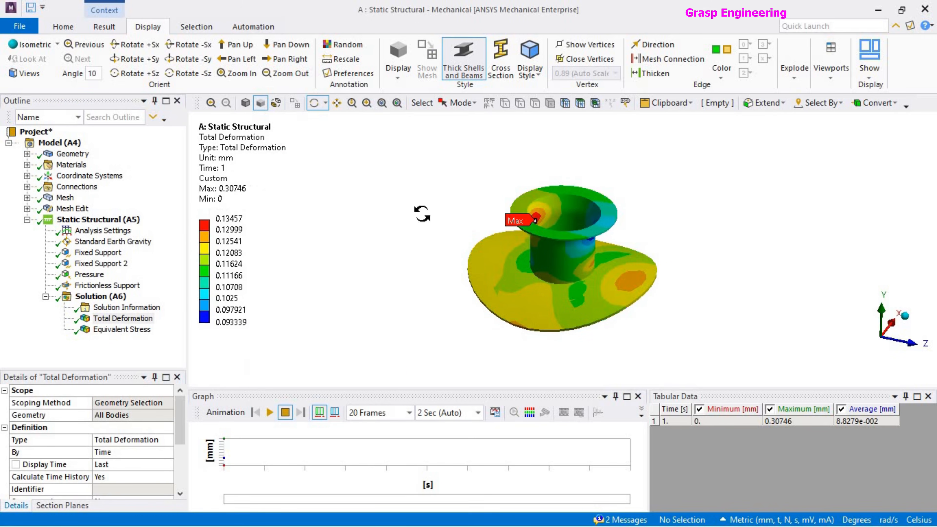
pyautogui.moveTo(660, 299)
pyautogui.mouseDown()
pyautogui.moveTo(649, 246)
pyautogui.moveTo(662, 303)
pyautogui.mouseUp()
pyautogui.scroll(2, 662, 303)
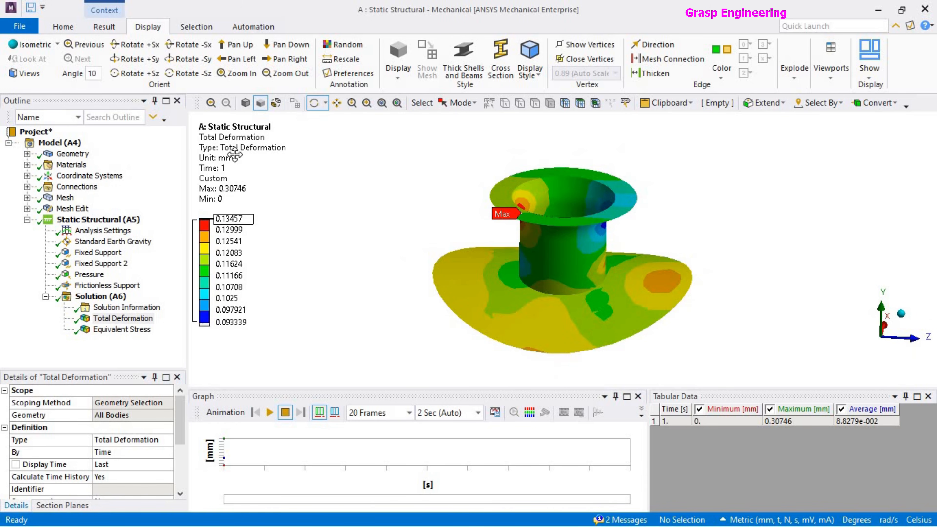
pyautogui.rightClick(234, 218)
pyautogui.click(299, 393)
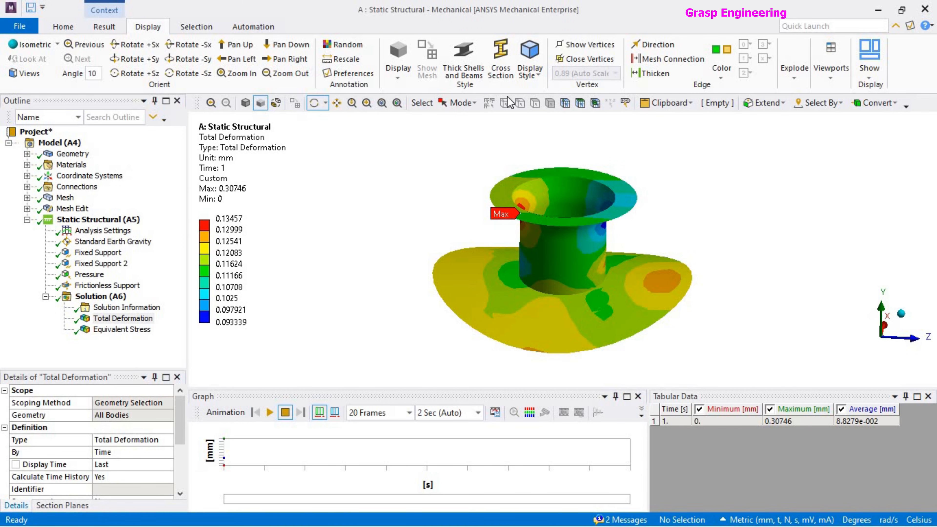
# Compare the nozzle and pad deformation plot with the shell thickness display on and off.
pyautogui.click(464, 59)
pyautogui.scroll(-2, 663, 299)
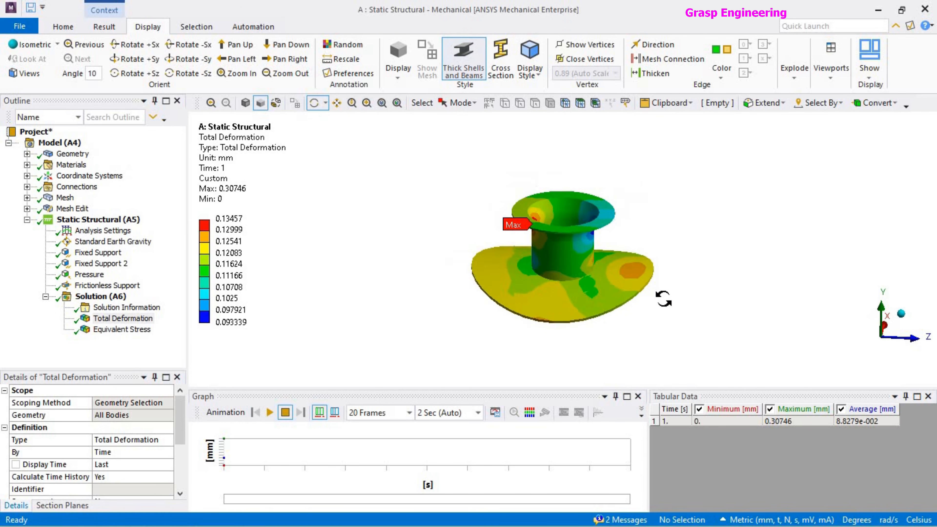
pyautogui.scroll(3, 663, 299)
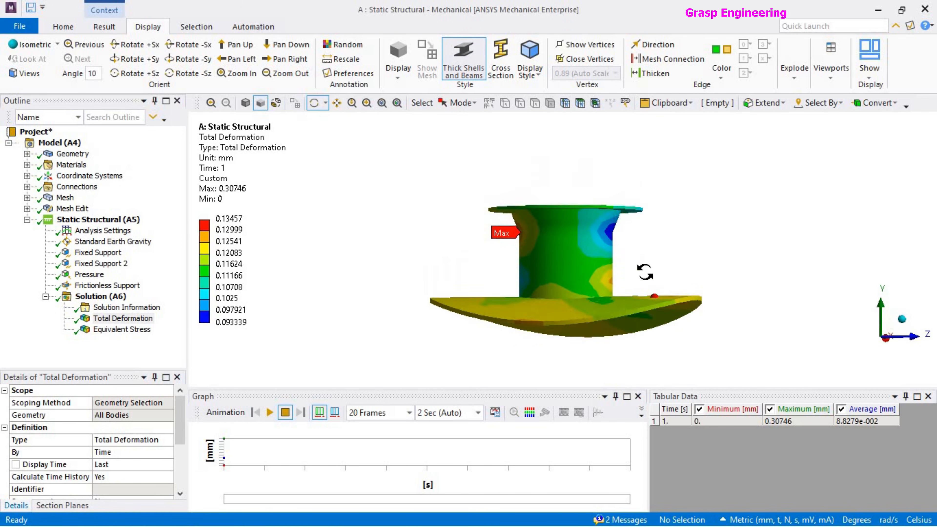
pyautogui.click(478, 69)
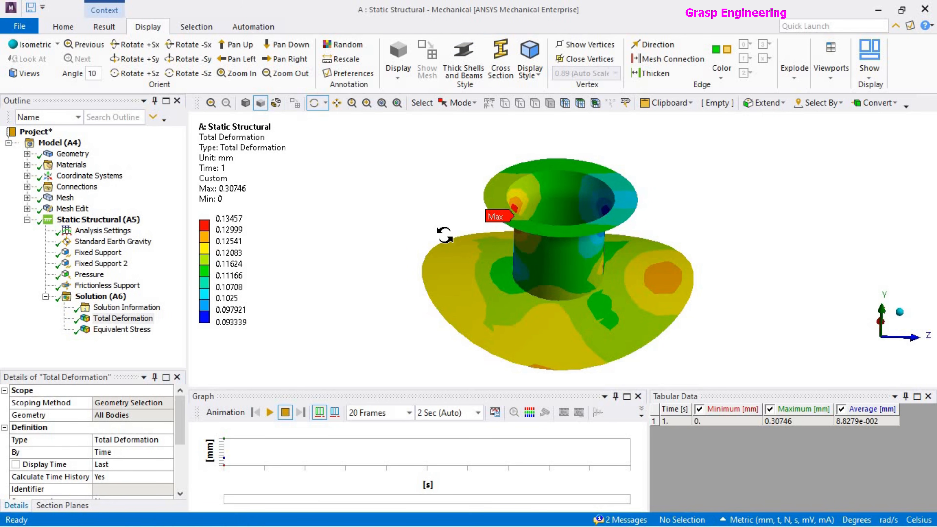
# Switch to the Sub-Modeling window in Mechanical and insert a Total Deformation result under the solution.
pyautogui.hotkey('alt', 'Tab')
pyautogui.click(488, 217)
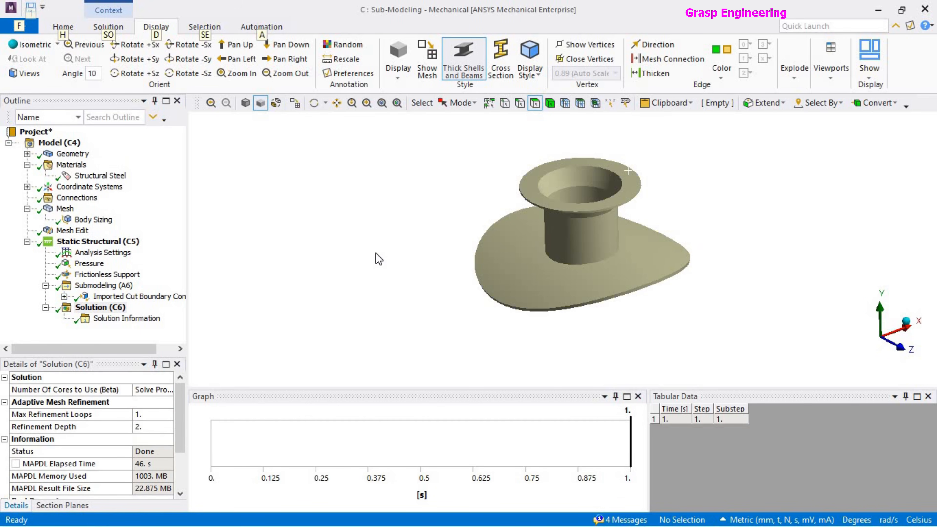
pyautogui.press('Escape')
pyautogui.rightClick(104, 309)
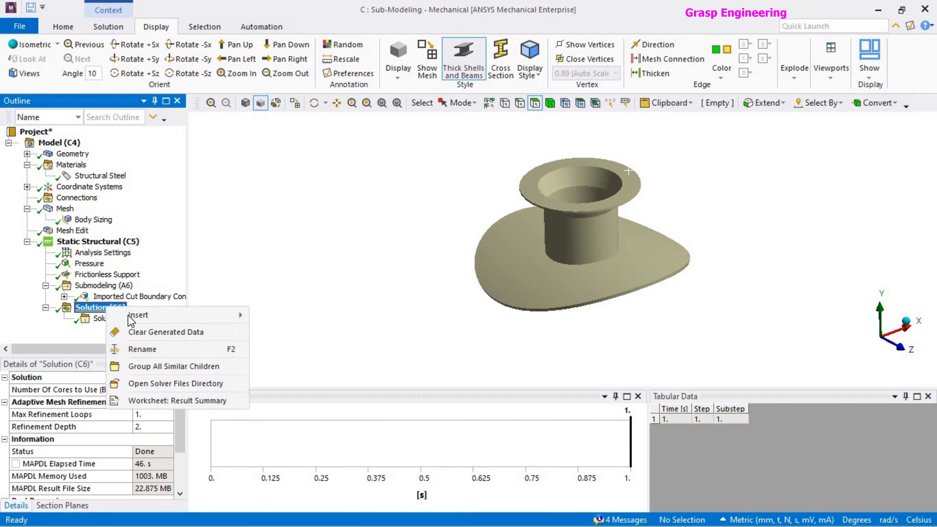
pyautogui.moveTo(131, 316)
pyautogui.moveTo(312, 284)
pyautogui.click(404, 285)
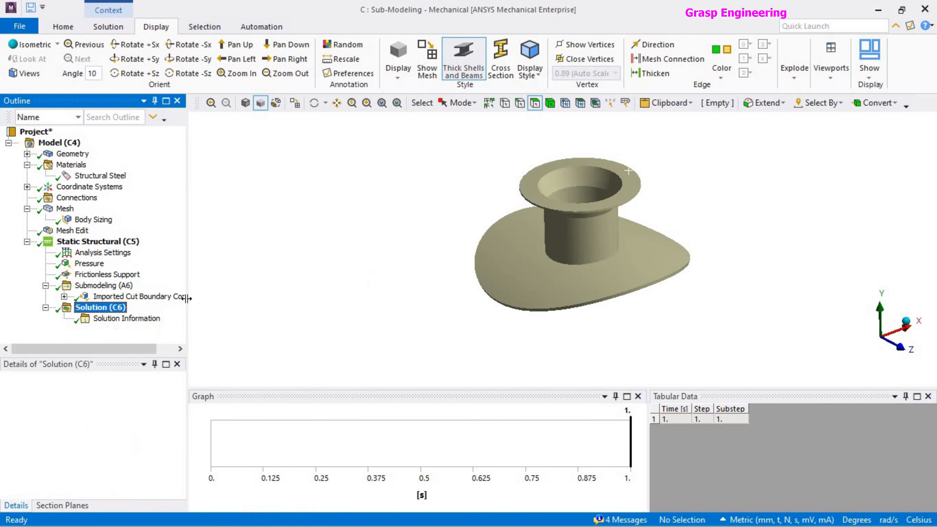
# Insert an Equivalent (von-Mises) stress result in the submodel's solution and evaluate all results.
pyautogui.rightClick(100, 308)
pyautogui.moveTo(132, 317)
pyautogui.moveTo(283, 313)
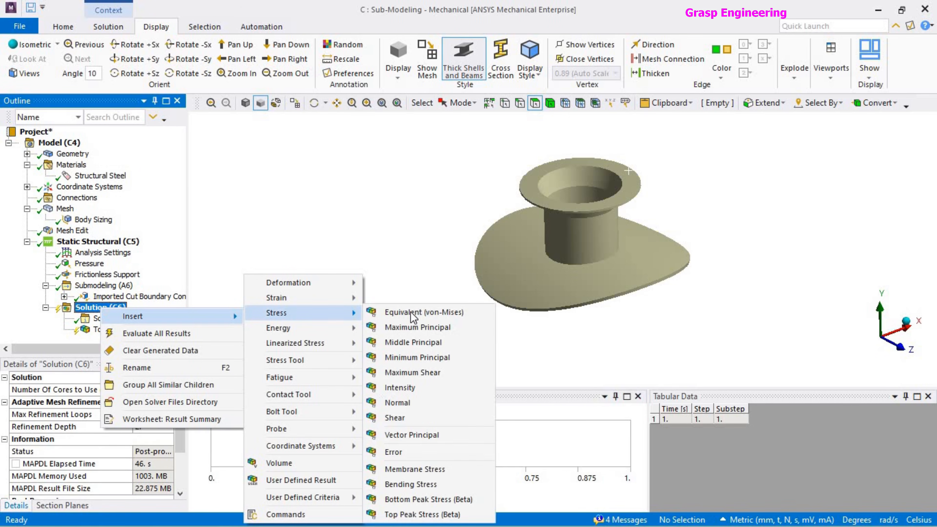
pyautogui.click(425, 312)
pyautogui.click(100, 296)
pyautogui.rightClick(100, 297)
pyautogui.click(182, 317)
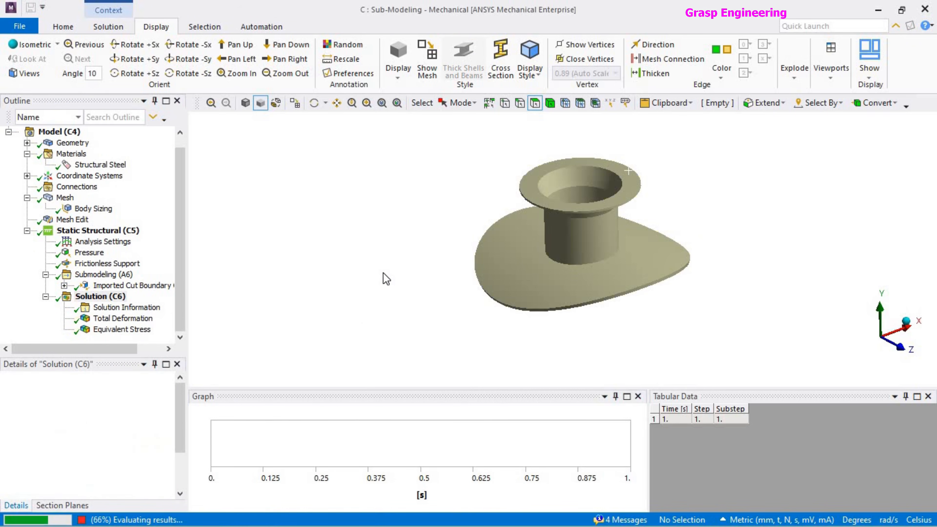
# Display the submodel's total deformation and adjust its legend range to the visible bodies.
pyautogui.click(140, 320)
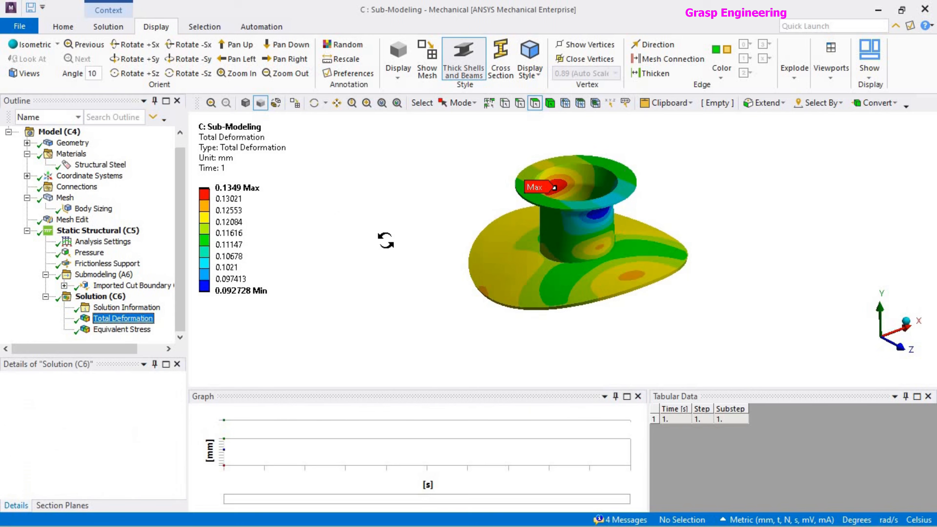
pyautogui.rightClick(237, 147)
pyautogui.click(295, 386)
pyautogui.scroll(3, 369, 288)
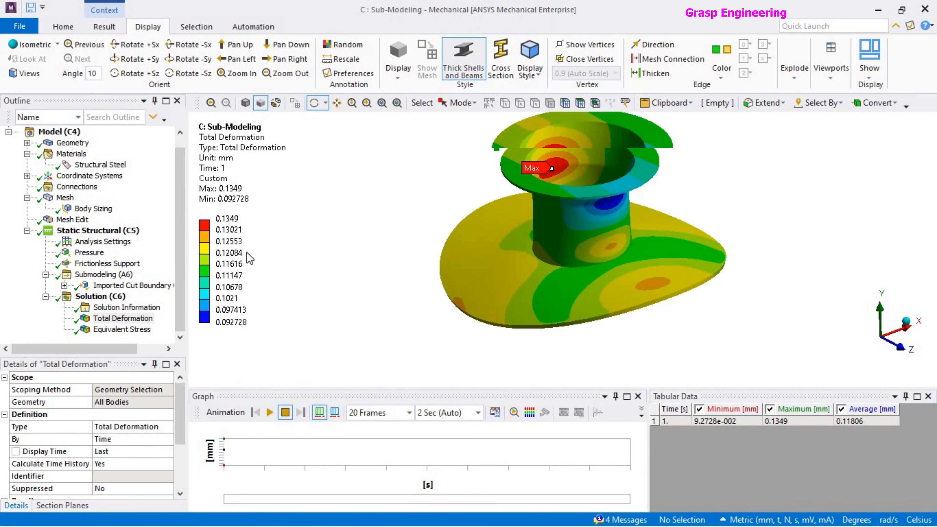
pyautogui.scroll(-2, 535, 291)
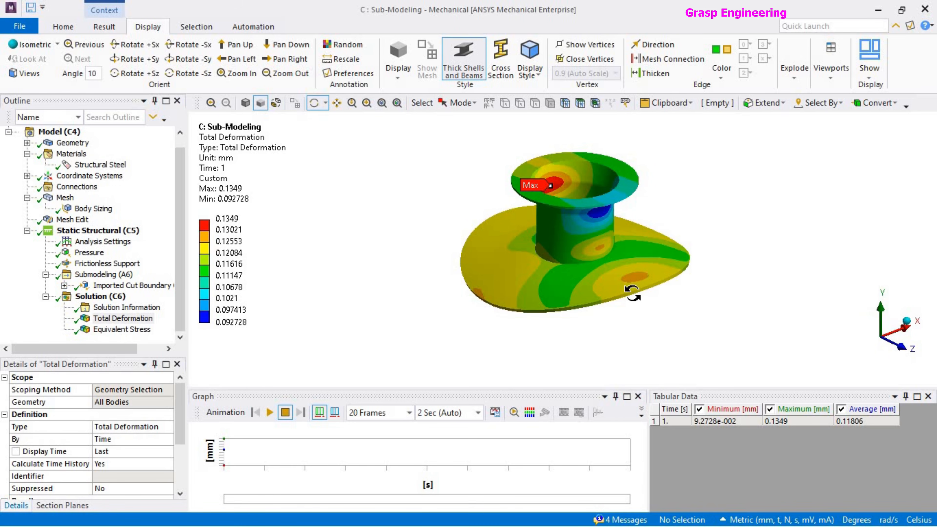
# Tile the Sub-Modeling and full vessel Static Structural windows side by side to compare their deformation plots.
pyautogui.hotkey('alt', 'Tab')
pyautogui.click(200, 208)
pyautogui.press('super+Left')
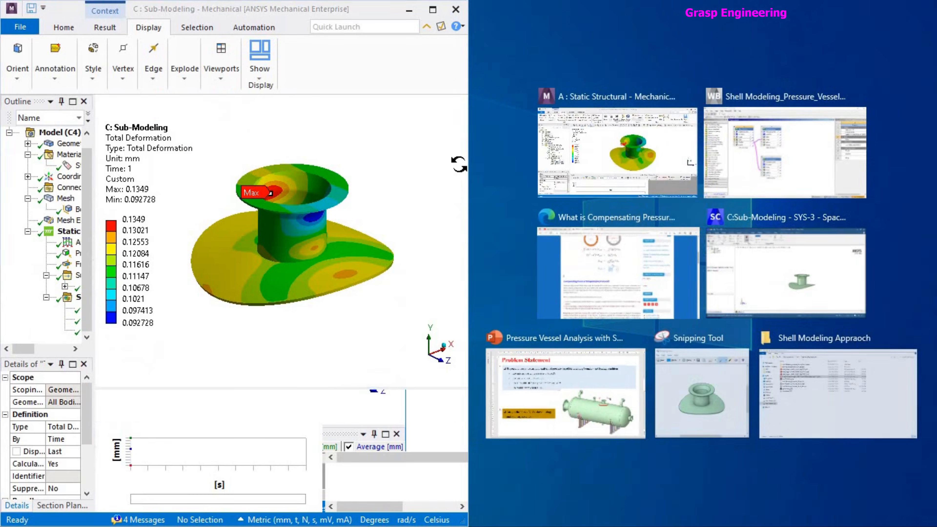
pyautogui.click(654, 159)
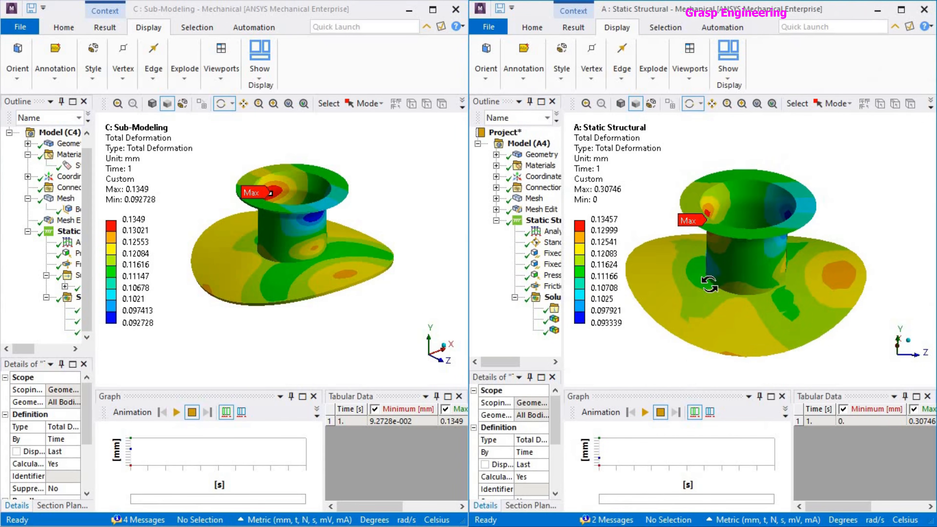
# Widen the submodel's outline tree and show all bodies of the full vessel model.
pyautogui.moveTo(758, 338); pyautogui.dragTo(804, 320)
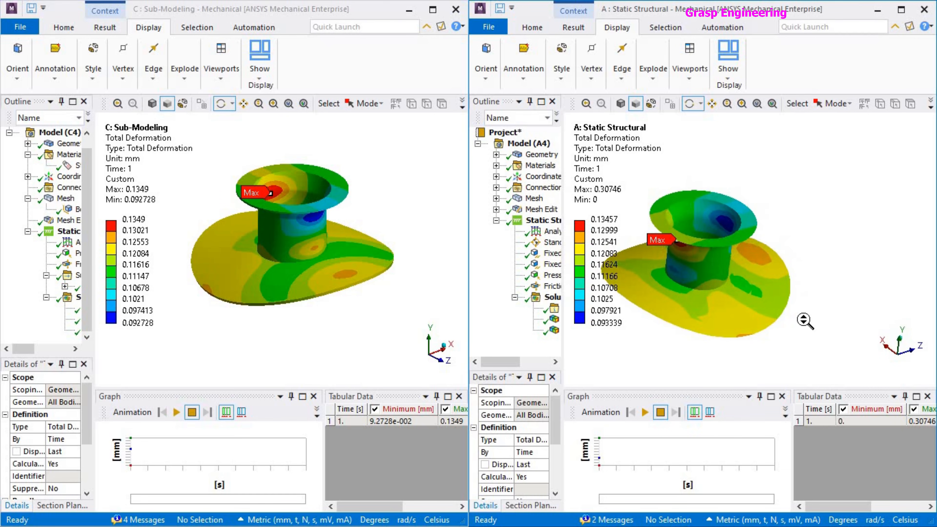
pyautogui.scroll(-3, 805, 321)
pyautogui.scroll(-2, 789, 200)
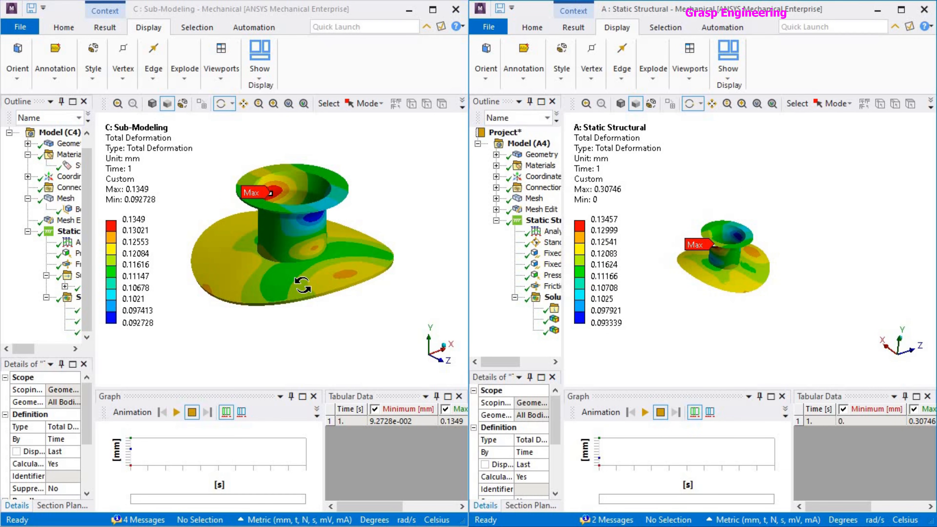
pyautogui.scroll(-1, 310, 283)
pyautogui.moveTo(94, 238); pyautogui.dragTo(147, 239)
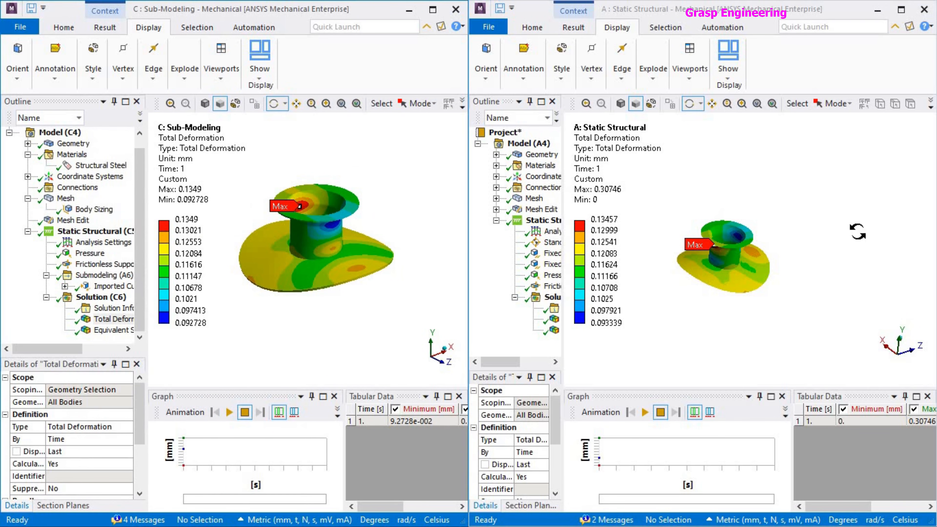
pyautogui.rightClick(816, 219)
pyautogui.click(820, 264)
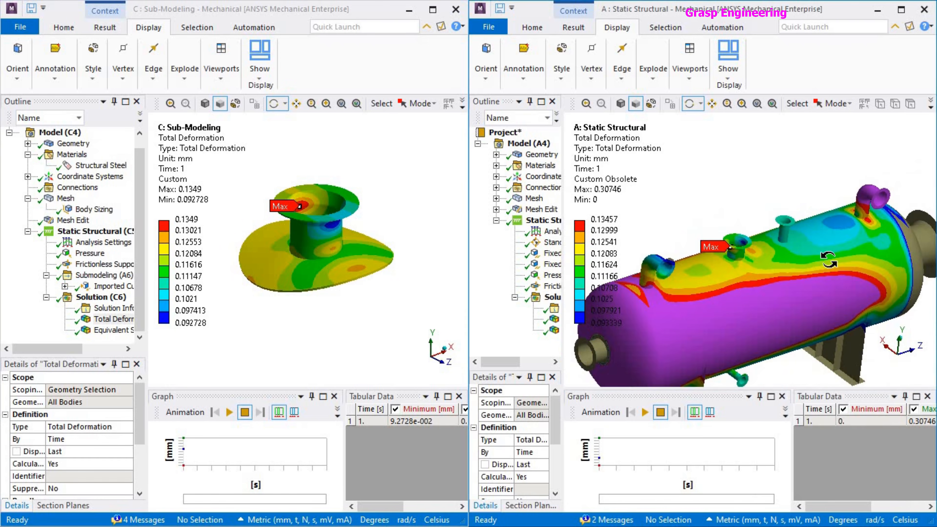
# Adjust the full vessel's total deformation legend to the visible bodies and maximize the Sub-Modeling window.
pyautogui.rightClick(608, 164)
pyautogui.click(718, 404)
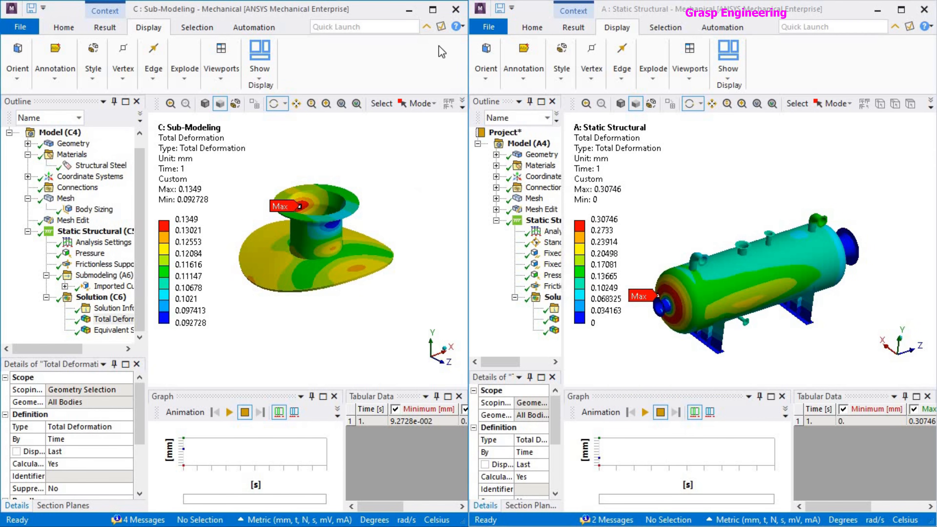
pyautogui.click(432, 9)
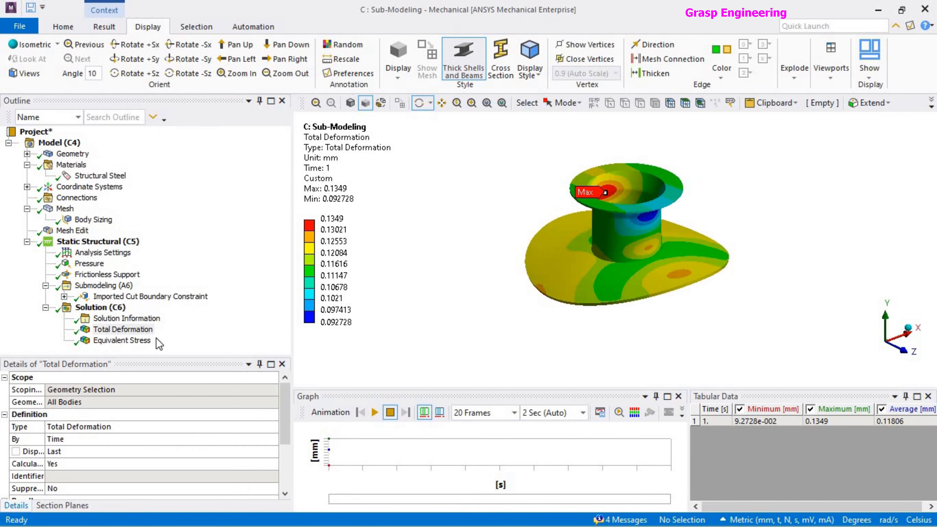
# Display the submodel's equivalent stress result and adjust its legend range to the visible bodies.
pyautogui.click(115, 341)
pyautogui.rightClick(360, 152)
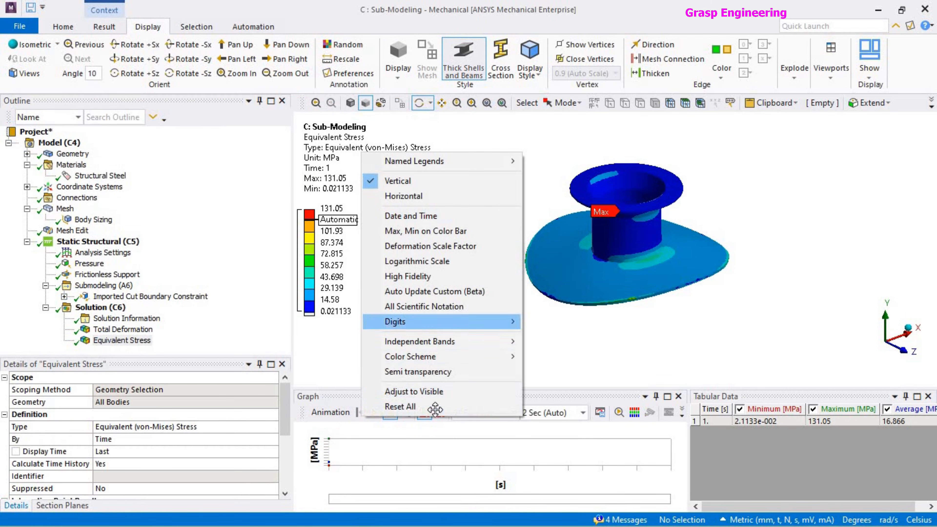
pyautogui.click(435, 392)
pyautogui.moveTo(660, 226); pyautogui.dragTo(495, 210)
# Hide the maximum label and probe the equivalent stress at three points around the nozzle-to-pad junction.
pyautogui.click(107, 27)
pyautogui.click(570, 61)
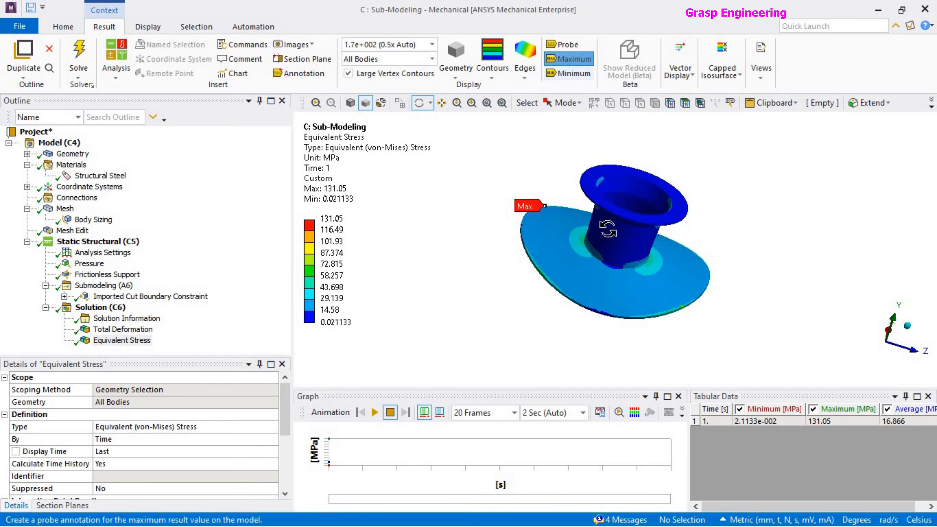
pyautogui.scroll(5, 627, 271)
pyautogui.click(563, 45)
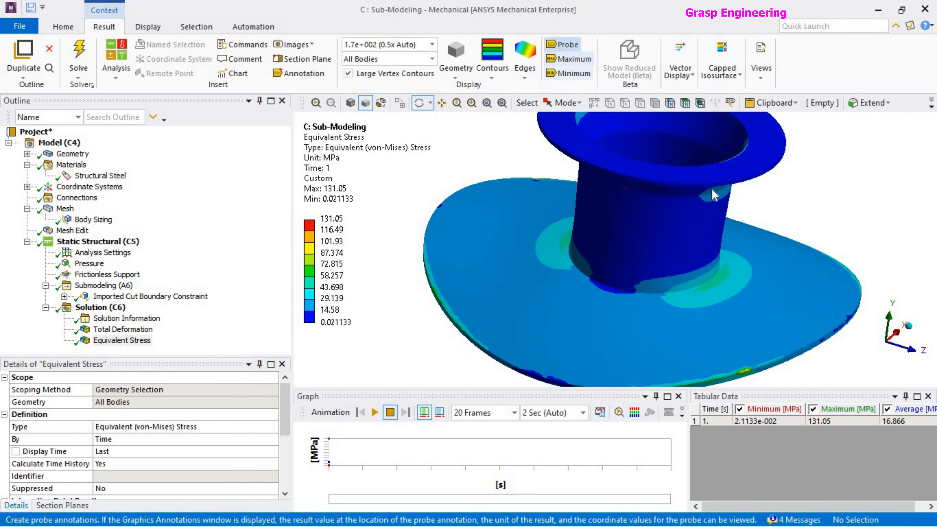
pyautogui.click(714, 278)
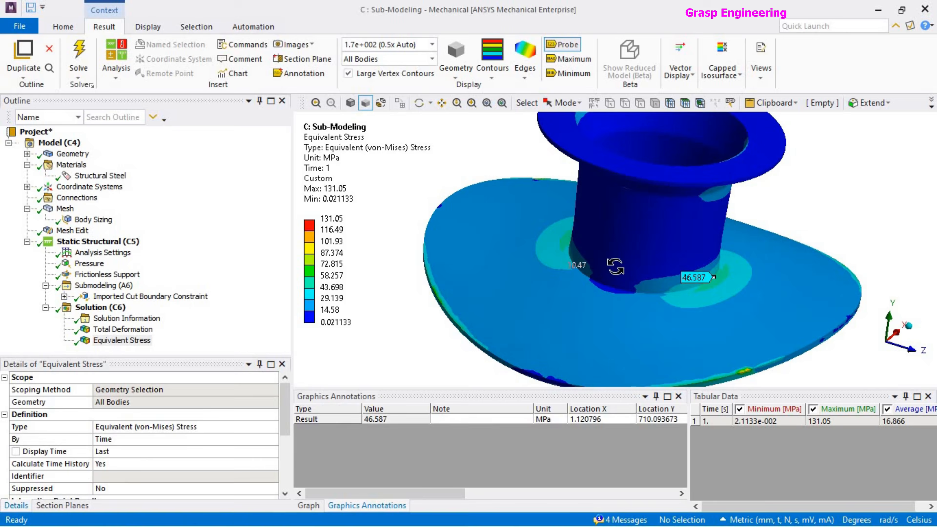
pyautogui.moveTo(714, 277); pyautogui.dragTo(550, 234, button='middle')
pyautogui.click(582, 266)
pyautogui.moveTo(582, 266)
pyautogui.mouseDown(button='middle')
pyautogui.moveTo(590, 296)
pyautogui.moveTo(579, 317)
pyautogui.moveTo(672, 386)
pyautogui.moveTo(638, 297)
pyautogui.moveTo(588, 306)
pyautogui.moveTo(579, 332)
pyautogui.mouseUp(button='middle')
pyautogui.click(570, 310)
pyautogui.scroll(-5, 638, 296)
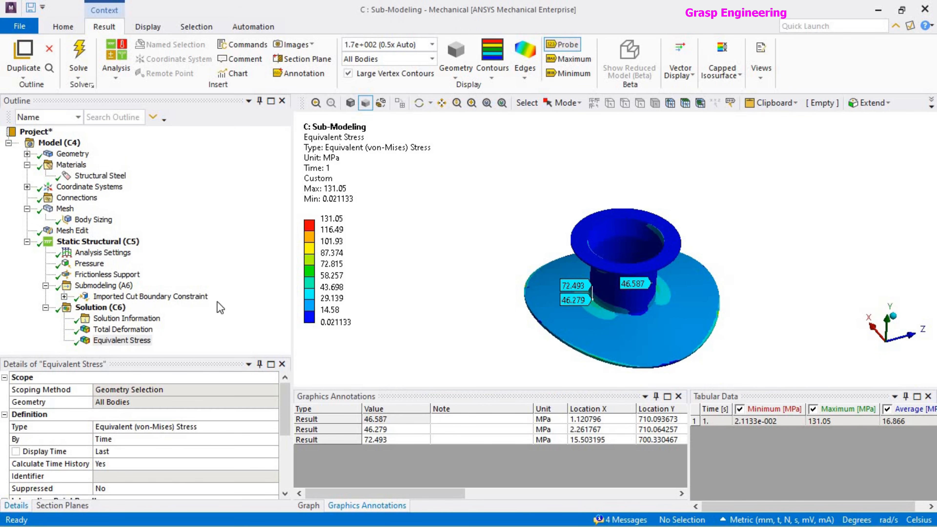
# Examine the submodel's imported cut boundary constraint, its body sizing and its mesh.
pyautogui.click(102, 309)
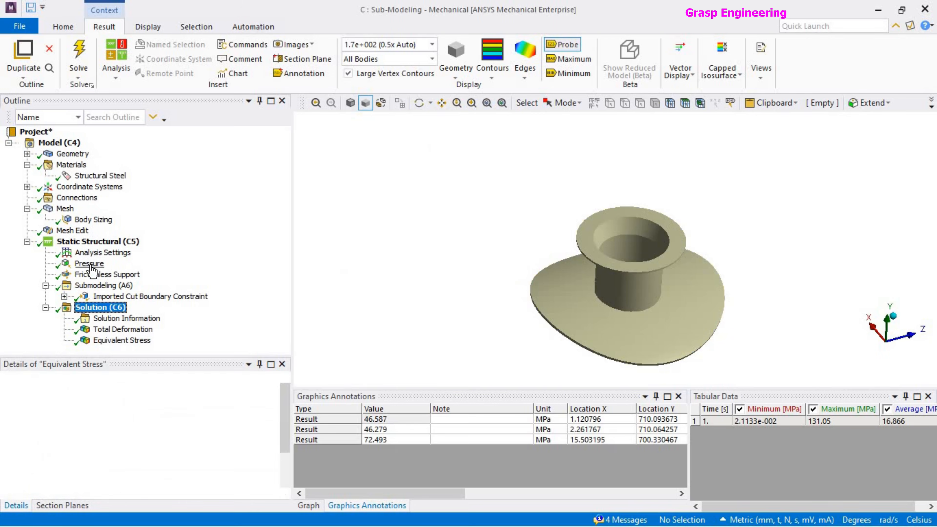
pyautogui.click(125, 340)
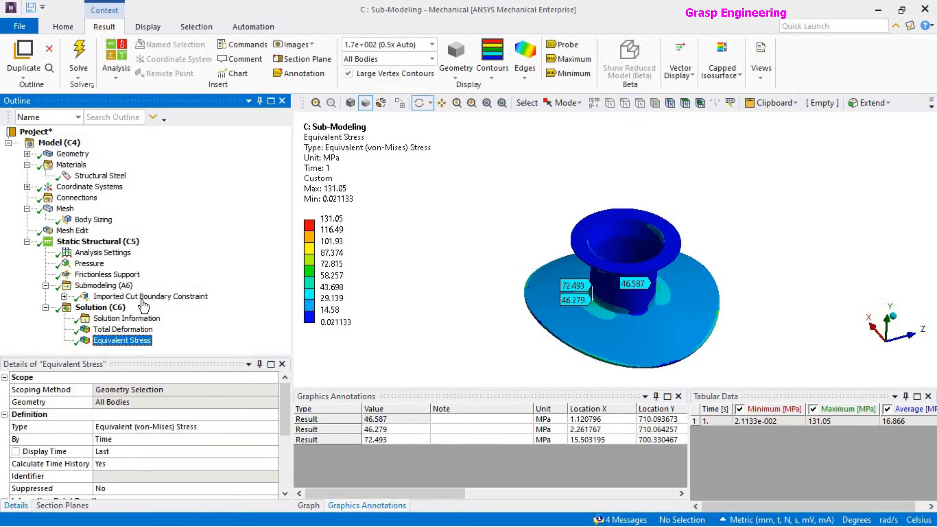
pyautogui.click(192, 296)
pyautogui.moveTo(619, 285); pyautogui.dragTo(622, 312, button='middle')
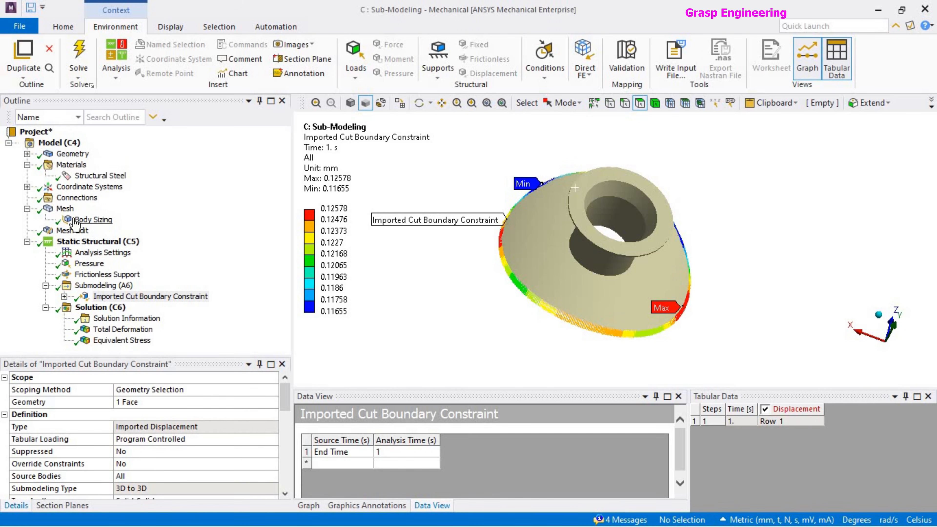
pyautogui.click(92, 220)
pyautogui.click(68, 200)
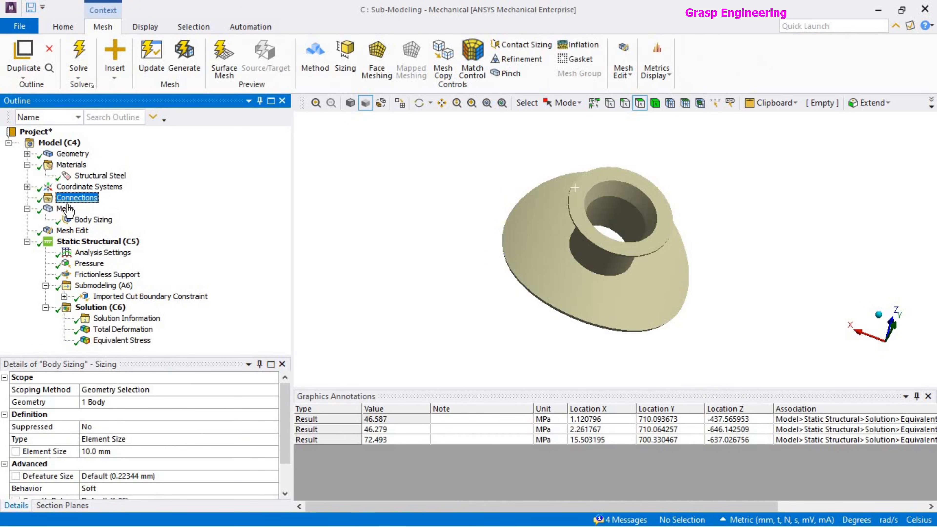
pyautogui.click(66, 210)
pyautogui.moveTo(605, 293); pyautogui.dragTo(630, 295, button='middle')
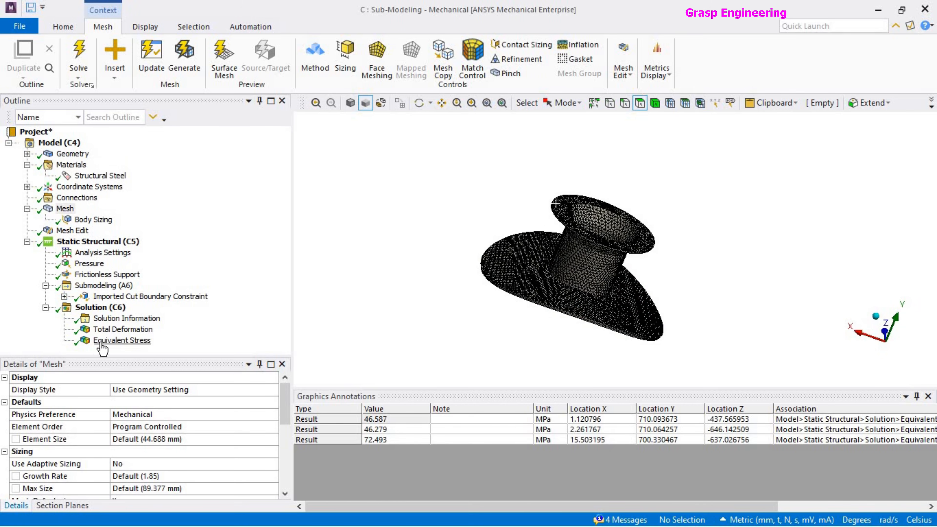
# Check the location of the maximum on the submodel's equivalent stress plot and hide its label again.
pyautogui.click(111, 340)
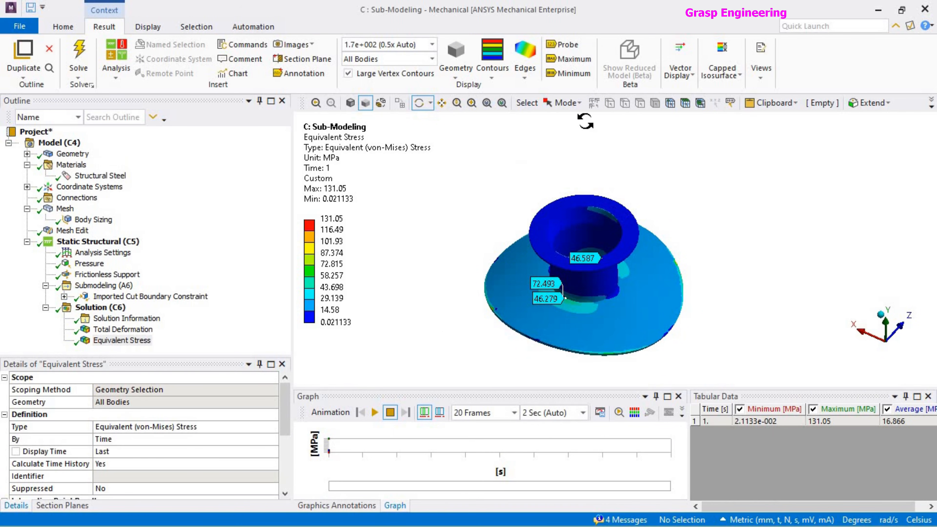
pyautogui.click(574, 60)
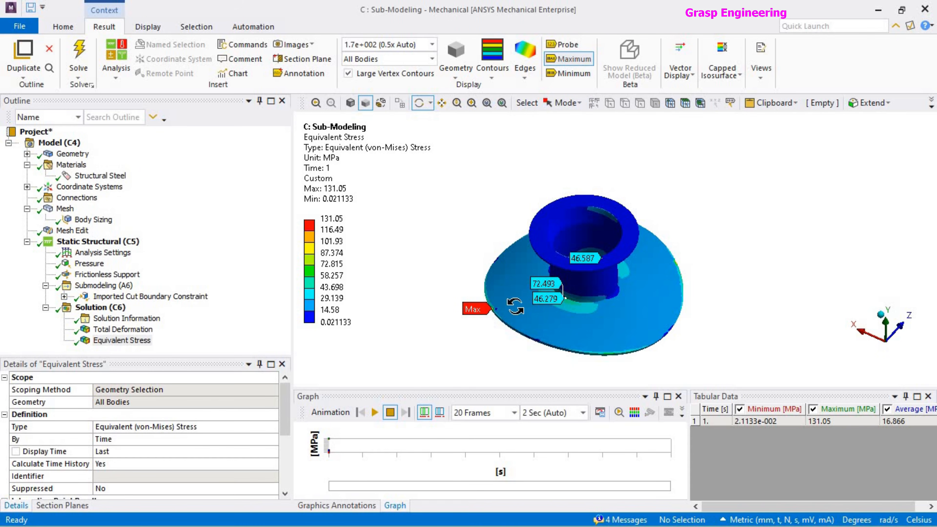
pyautogui.click(583, 61)
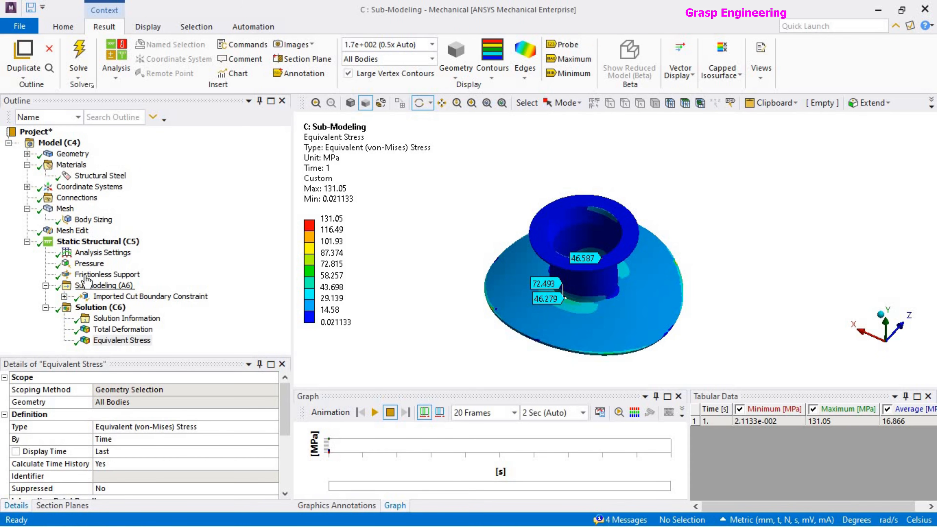
# Review the submodel's pressure load together with its total deformation and equivalent stress results.
pyautogui.click(89, 263)
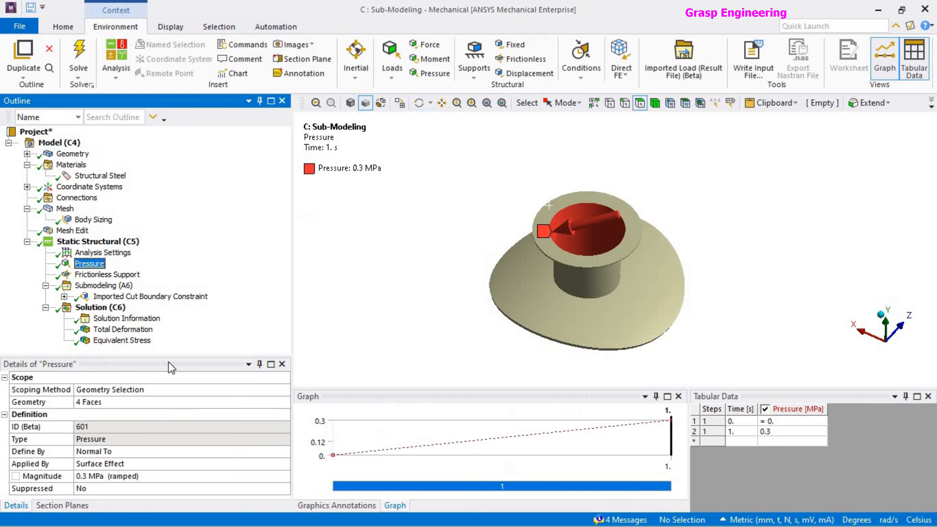
pyautogui.click(775, 431)
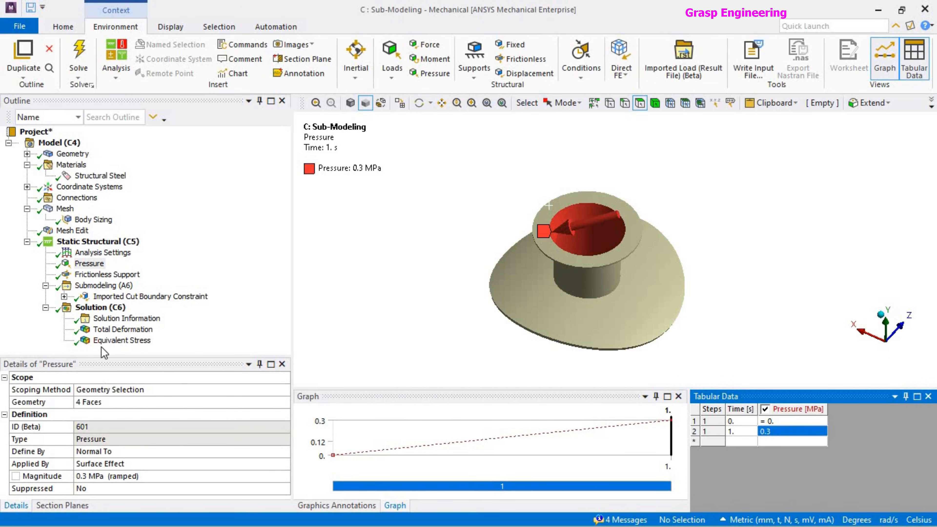
pyautogui.click(110, 330)
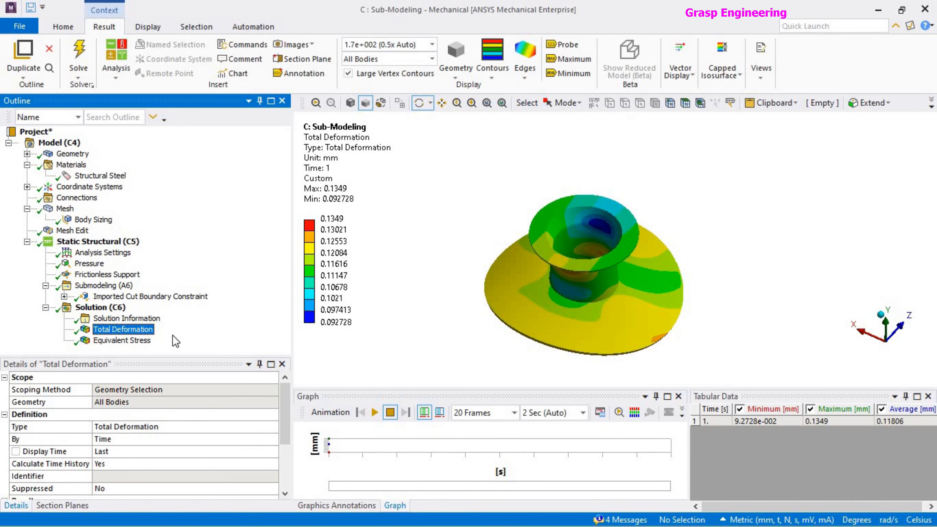
pyautogui.click(173, 340)
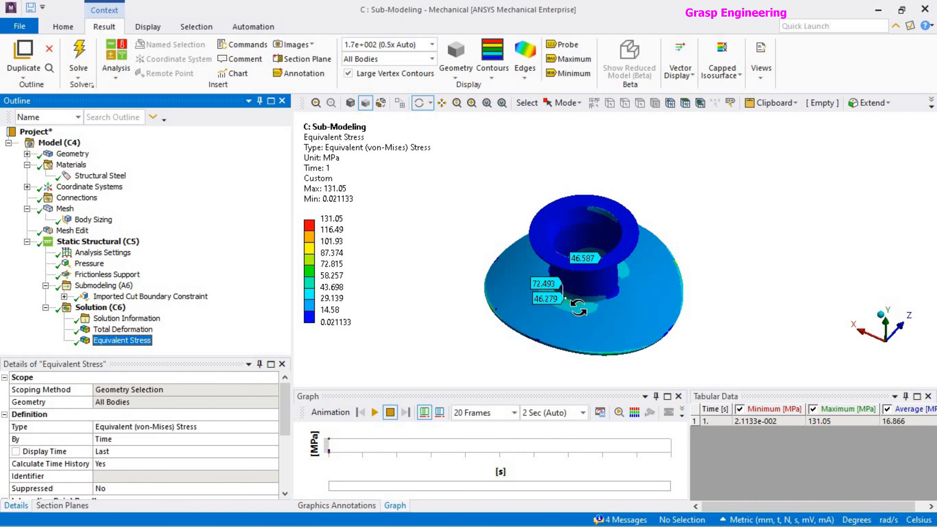
pyautogui.moveTo(601, 288); pyautogui.dragTo(598, 283)
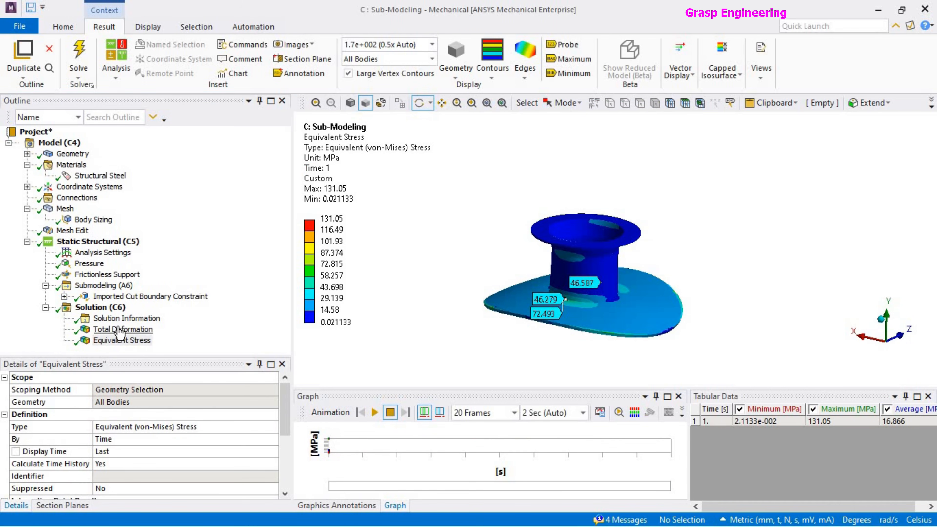
pyautogui.click(117, 329)
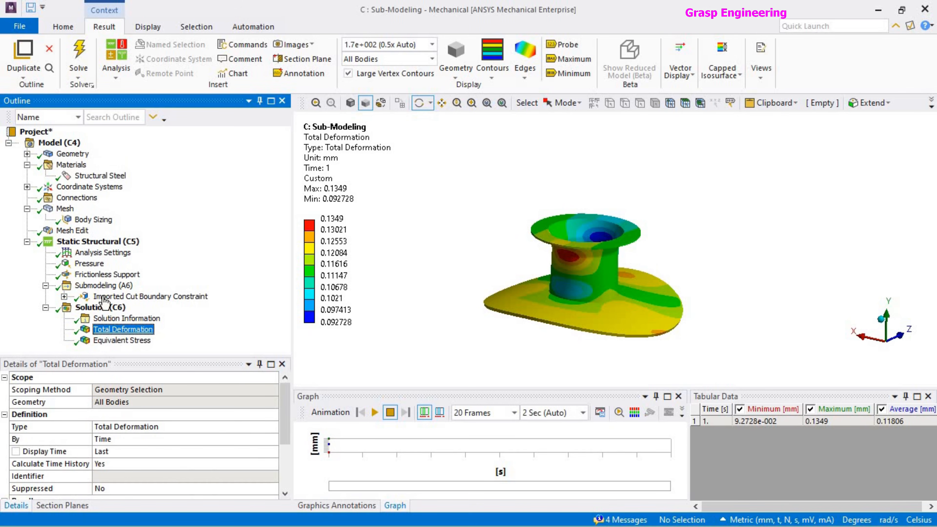
# Set the submodel's pressure load to 1 MPa at time 1 s and solve the analysis again.
pyautogui.click(89, 263)
pyautogui.click(795, 432)
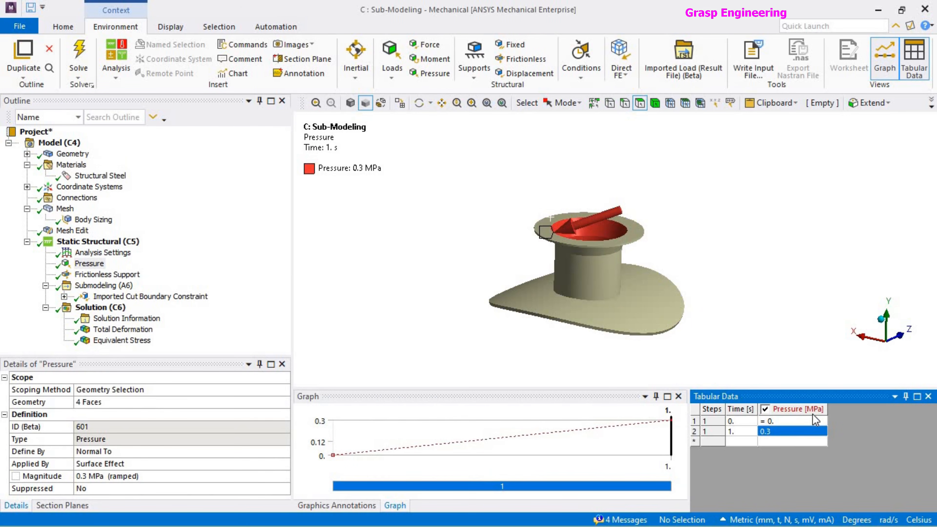
pyautogui.write('1')
pyautogui.press('Return')
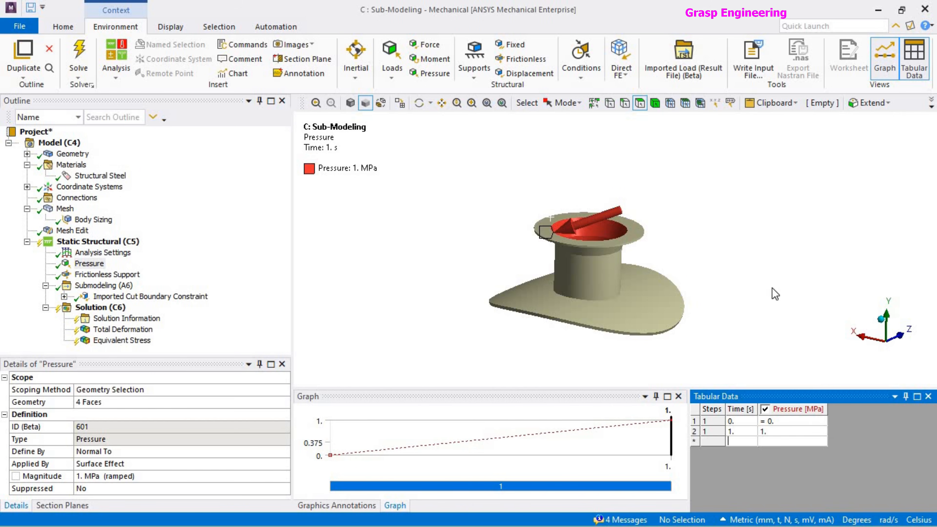
pyautogui.click(104, 310)
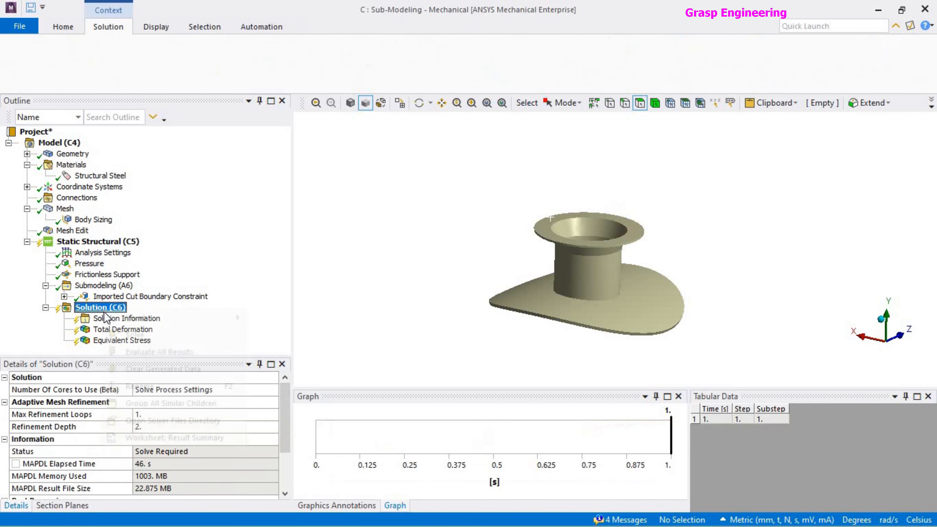
pyautogui.rightClick(103, 310)
pyautogui.click(136, 337)
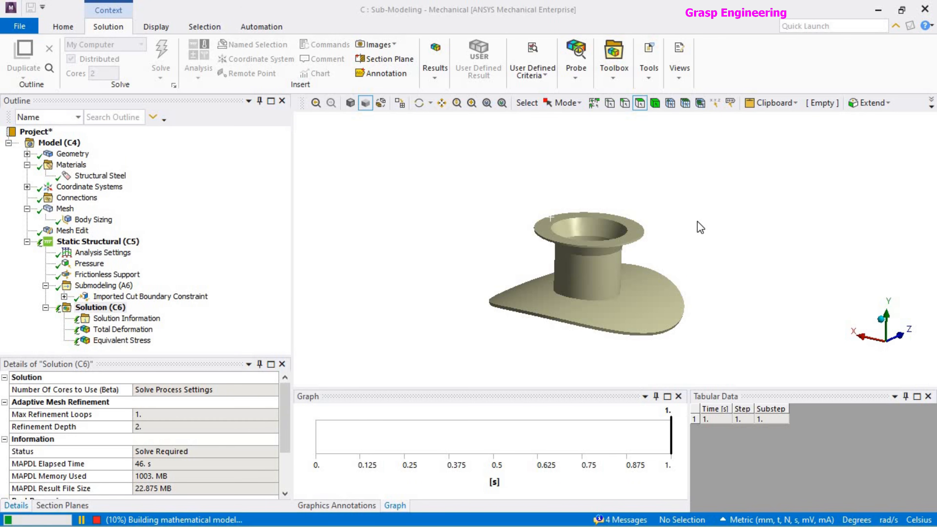
# Switch to the full vessel's Static Structural window, maximize it and display its equivalent stress with the legend adjusted to the visible bodies.
pyautogui.hotkey('alt', 'Tab')
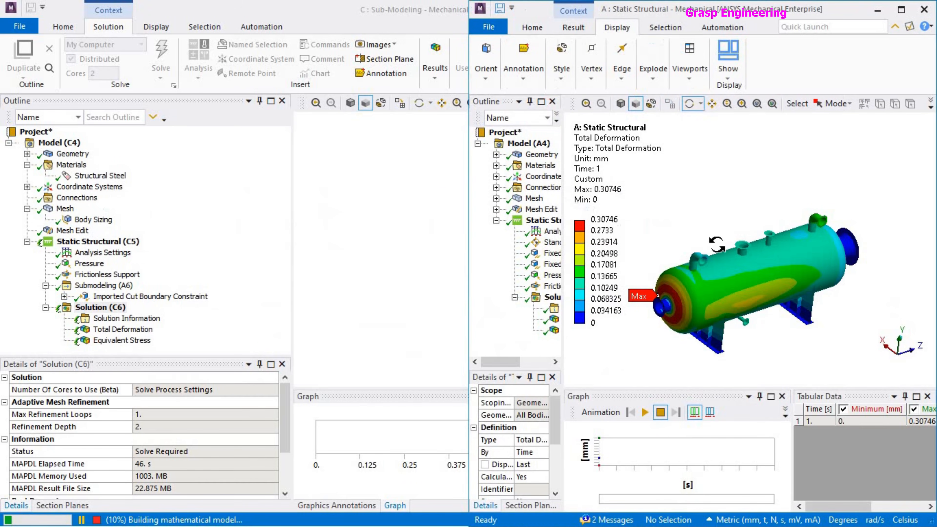
pyautogui.click(901, 9)
pyautogui.click(118, 329)
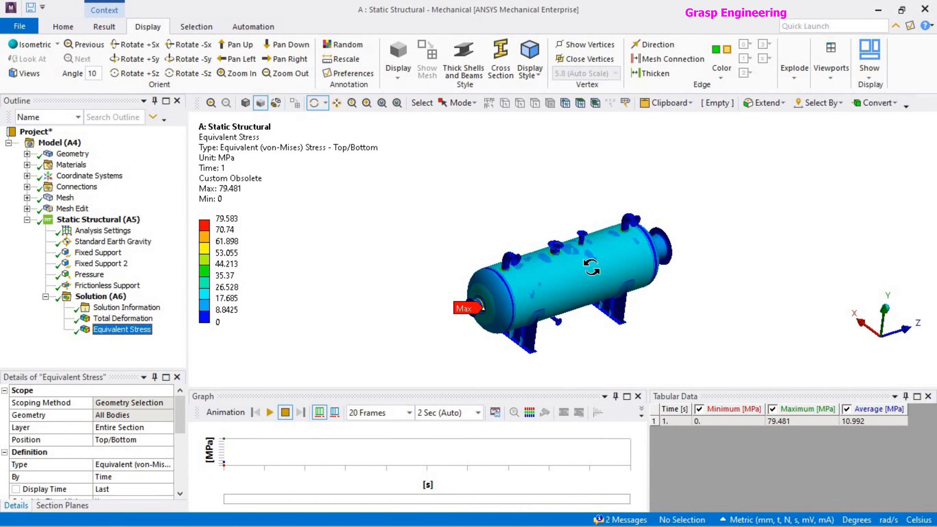
pyautogui.rightClick(238, 151)
pyautogui.click(350, 402)
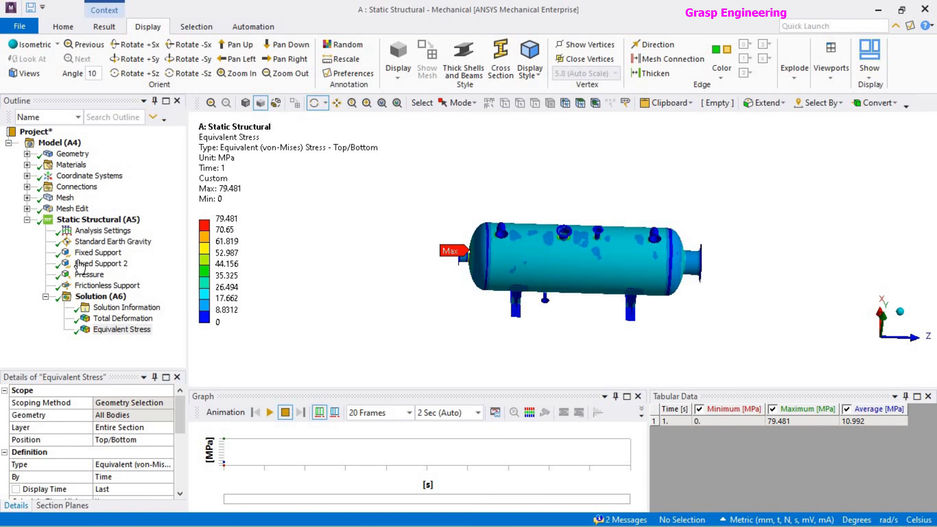
# Inspect the full vessel's pressure load and the overall set of static structural loads and supports.
pyautogui.click(92, 275)
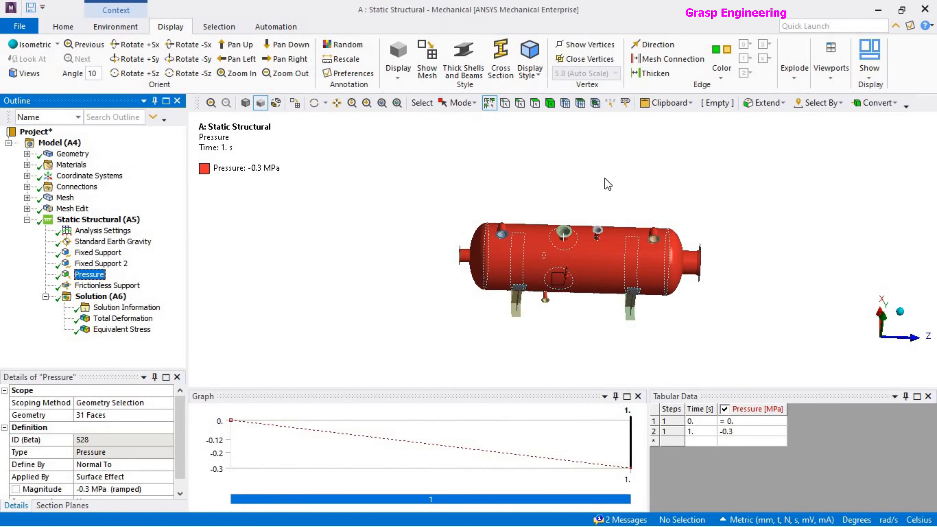
pyautogui.click(97, 219)
pyautogui.scroll(5, 616, 264)
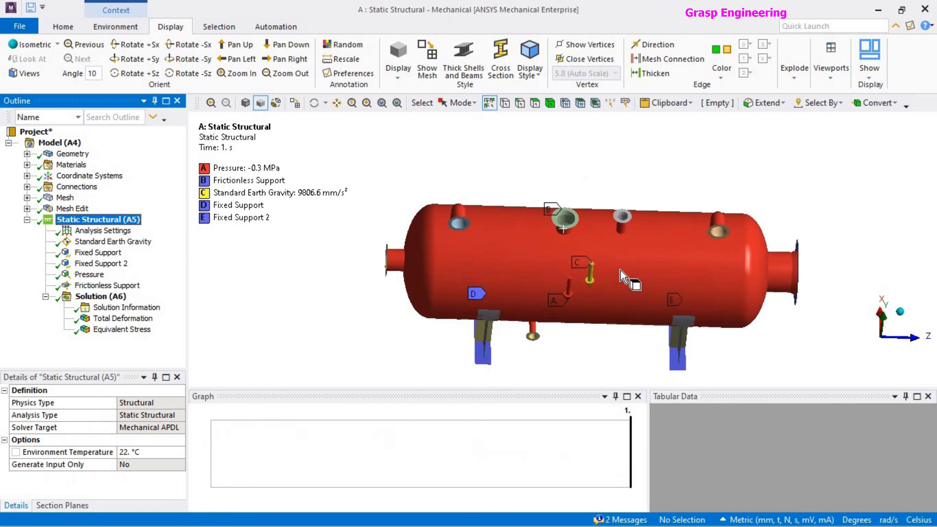
# Examine the nozzle with the frictionless support on the full vessel and select the pad face around its base.
pyautogui.moveTo(582, 216); pyautogui.dragTo(579, 239, button='middle')
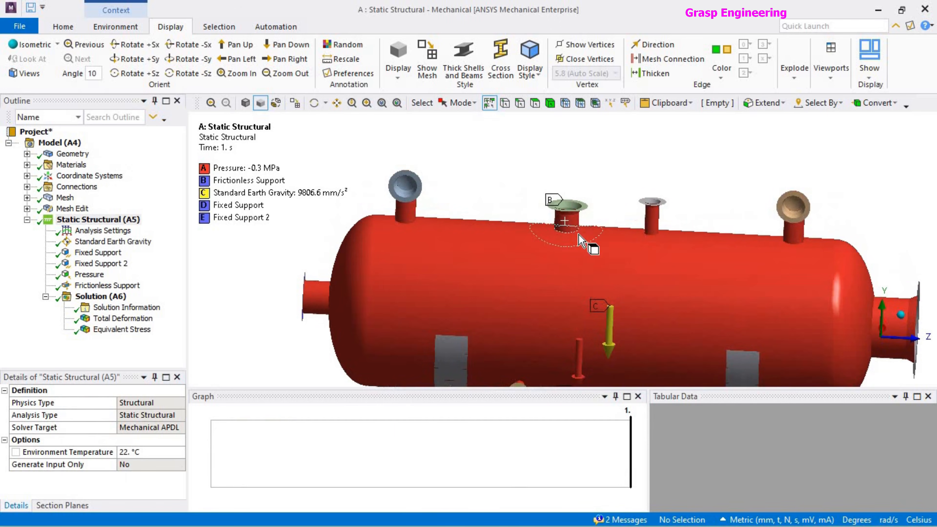
pyautogui.doubleClick(562, 238)
pyautogui.scroll(-5, 581, 250)
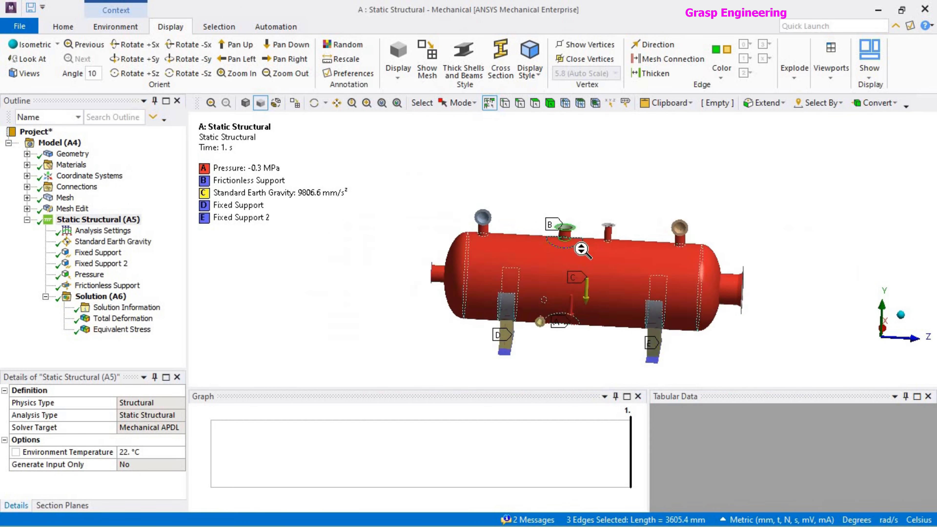
pyautogui.click(617, 186)
pyautogui.scroll(5, 573, 246)
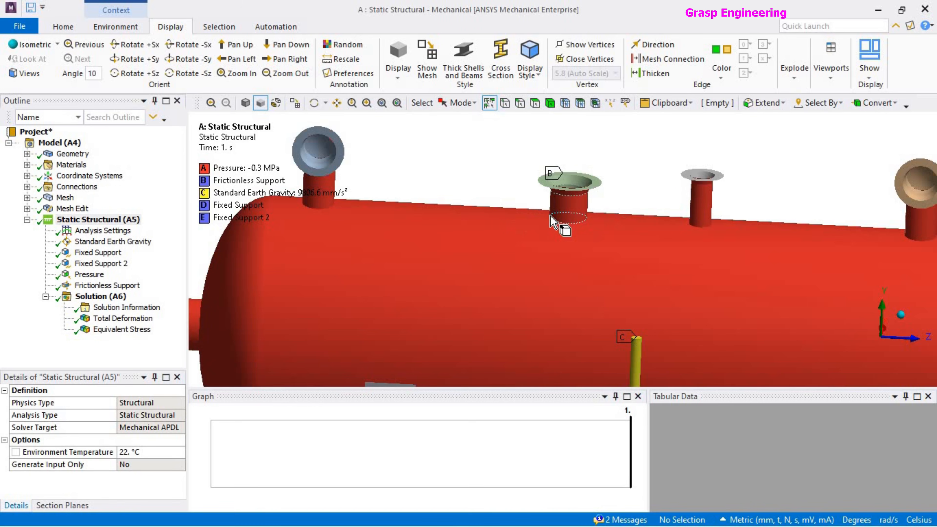
pyautogui.scroll(3, 590, 233)
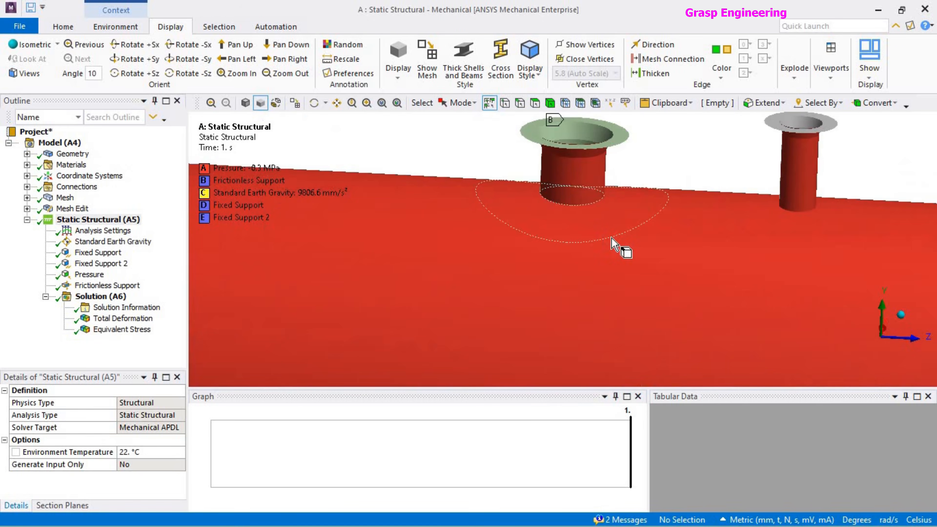
pyautogui.click(620, 210)
pyautogui.scroll(-2, 620, 218)
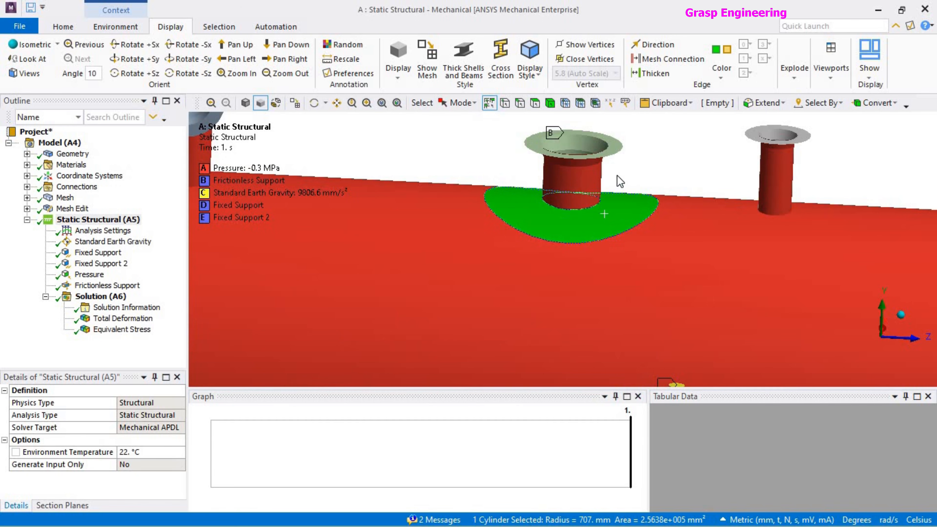
# Examine the pad area around the base of the nozzle with the frictionless support, selecting and clearing its face.
pyautogui.scroll(4, 598, 230)
pyautogui.scroll(-2, 632, 259)
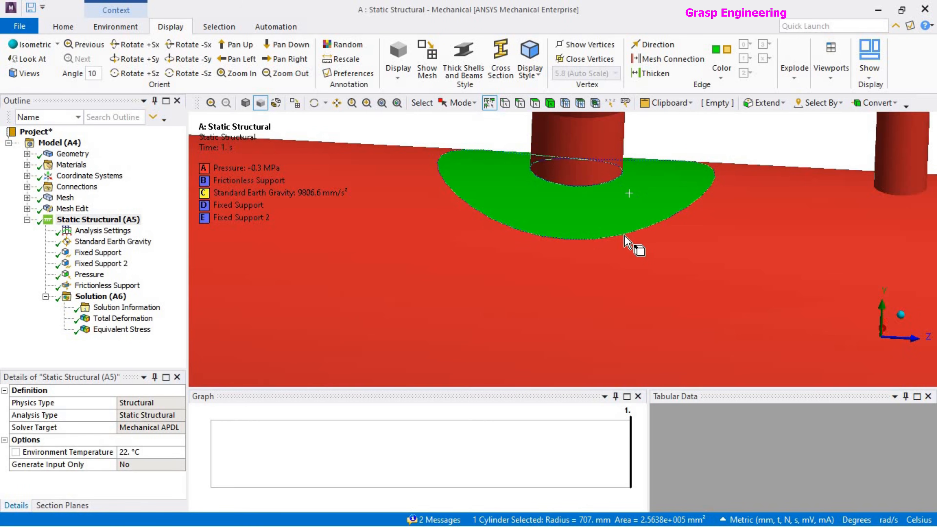
pyautogui.scroll(-4, 626, 255)
pyautogui.click(629, 177)
pyautogui.scroll(-1, 602, 220)
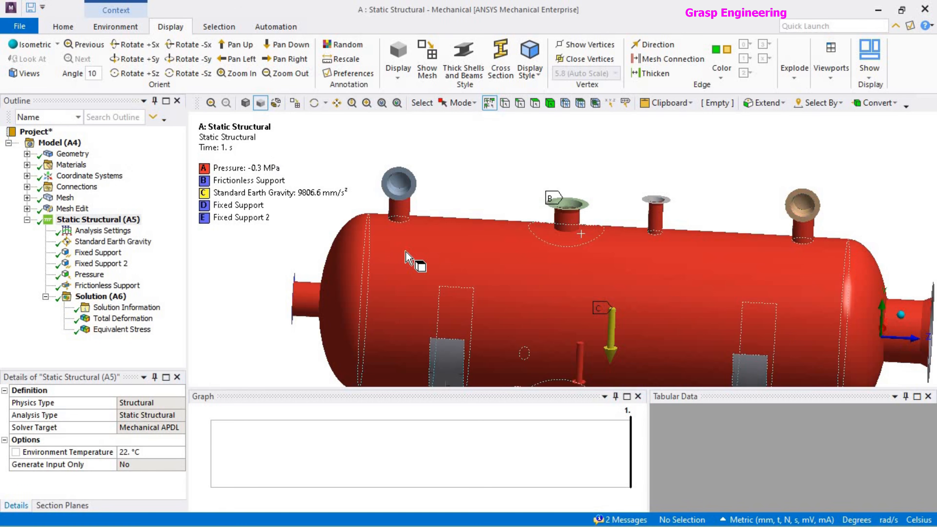
pyautogui.scroll(4, 560, 265)
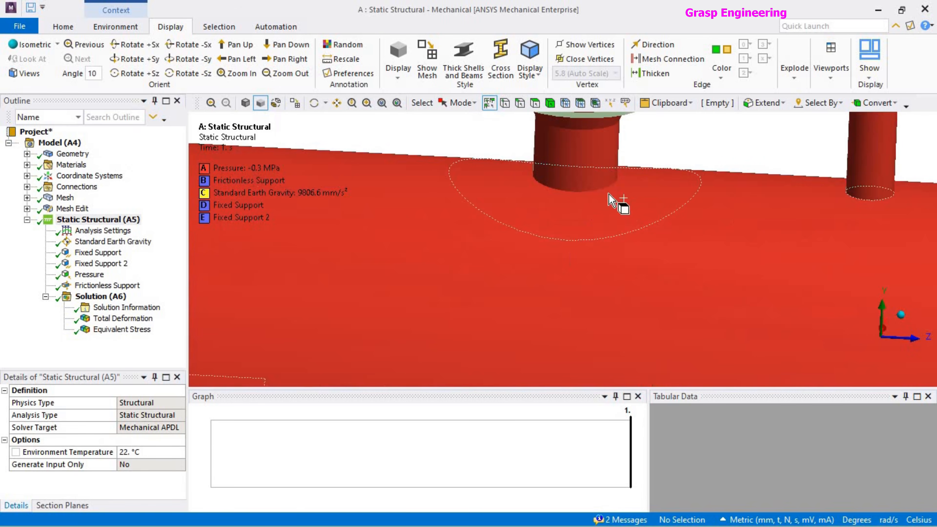
pyautogui.click(529, 214)
pyautogui.scroll(-2, 531, 215)
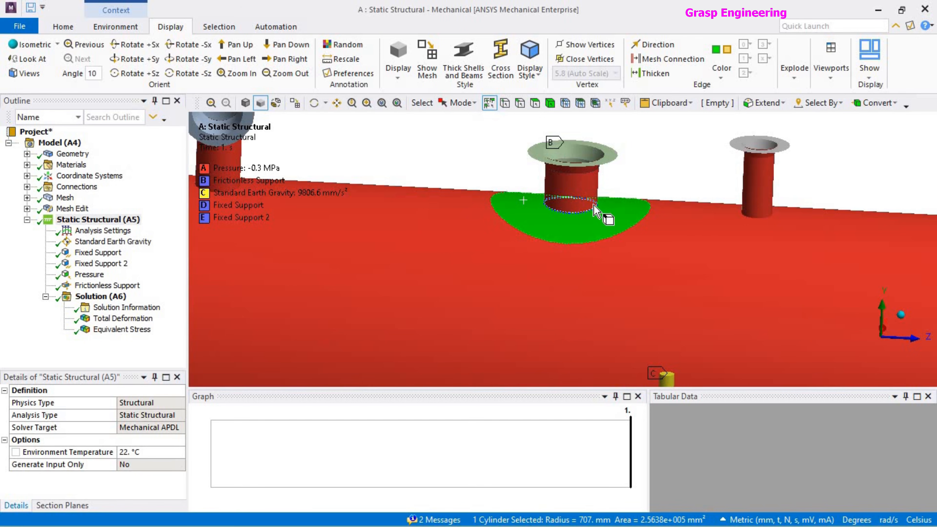
pyautogui.click(646, 177)
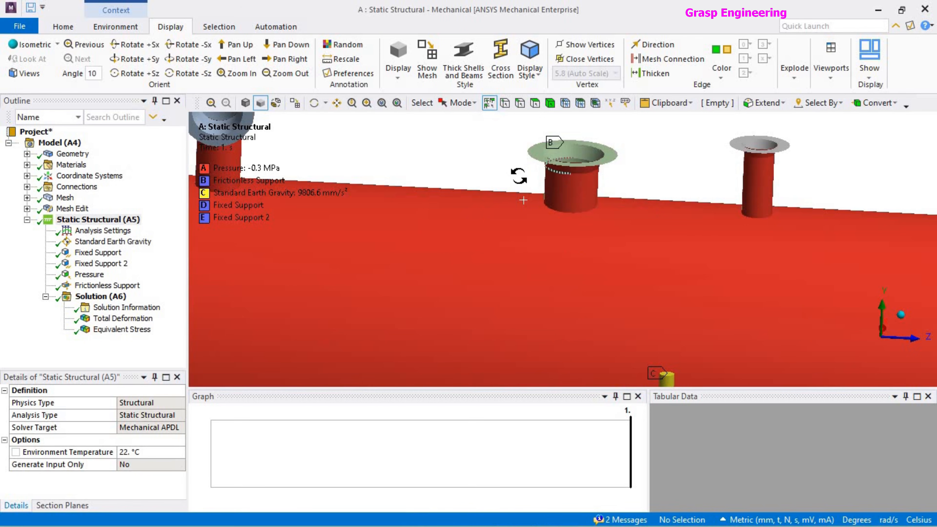
# Inspect the nozzle's position on the full vessel, selecting its cylindrical wall and the surrounding pad face in turn.
pyautogui.moveTo(519, 175); pyautogui.dragTo(530, 175, button='middle')
pyautogui.scroll(-5, 550, 255)
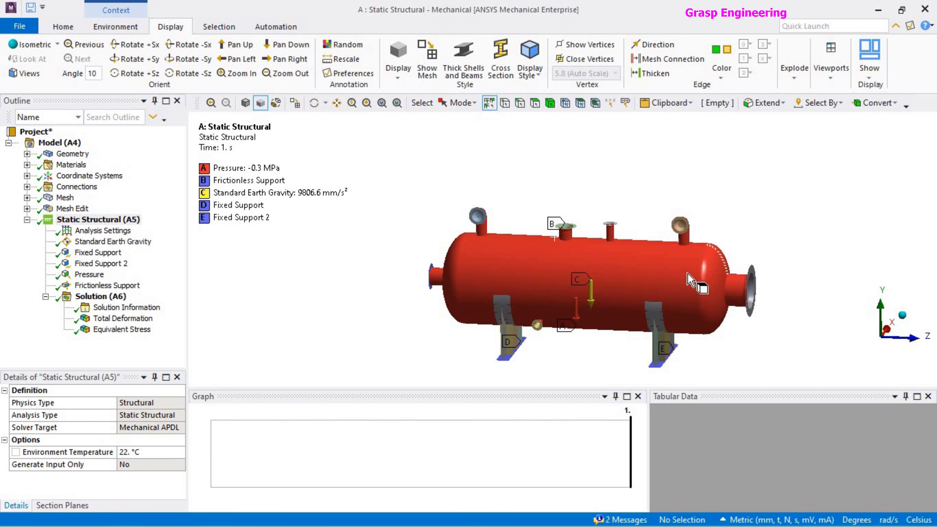
pyautogui.scroll(5, 663, 286)
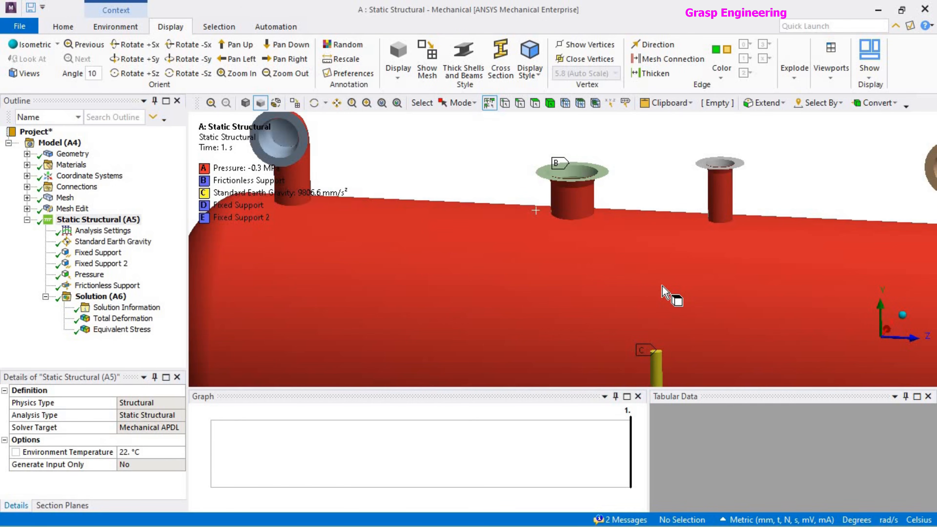
pyautogui.scroll(-5, 663, 286)
pyautogui.scroll(3, 644, 295)
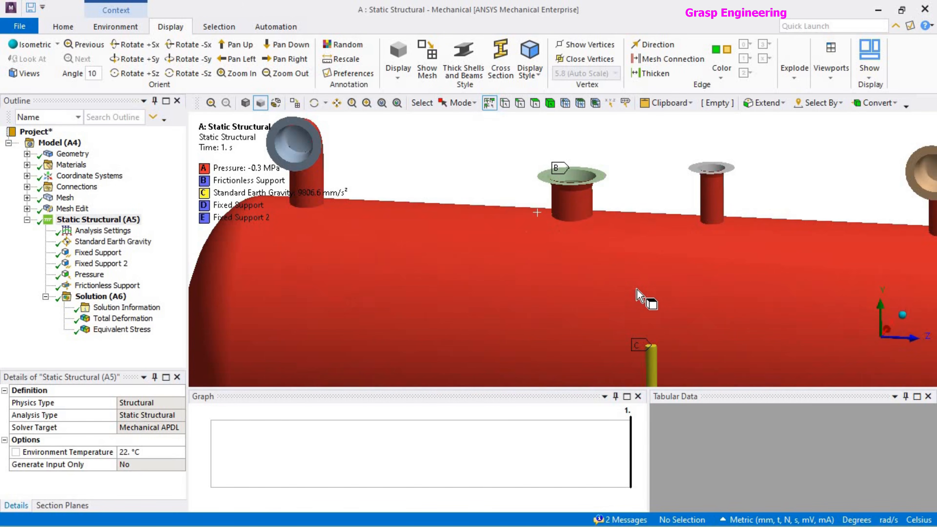
pyautogui.click(600, 228)
pyautogui.click(588, 206)
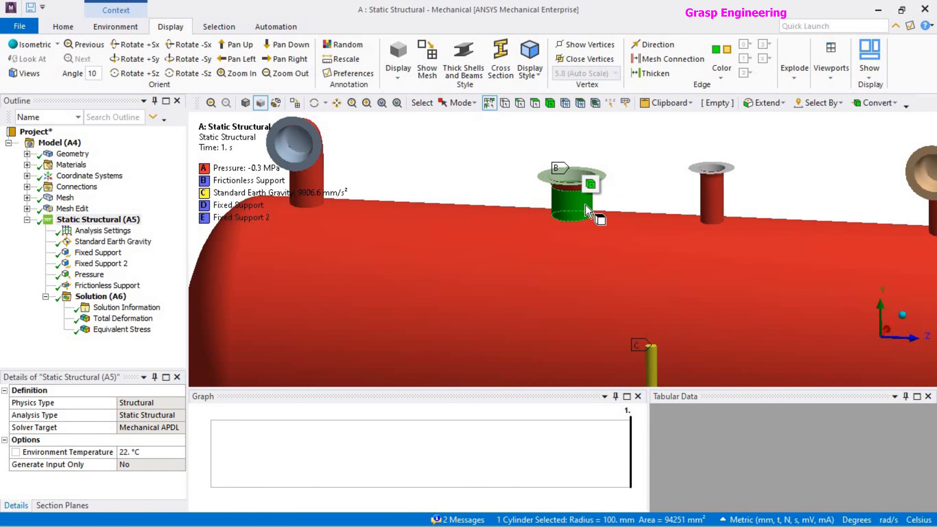
pyautogui.click(637, 194)
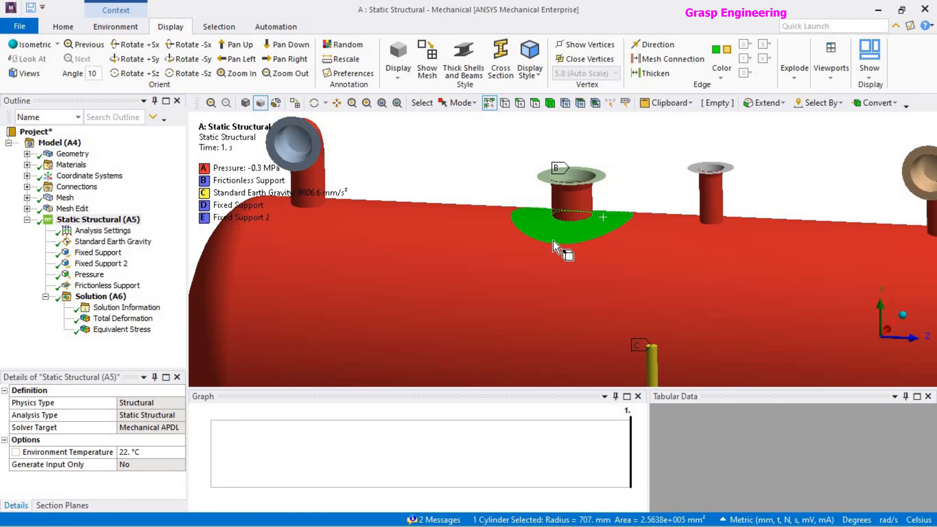
pyautogui.scroll(-5, 502, 200)
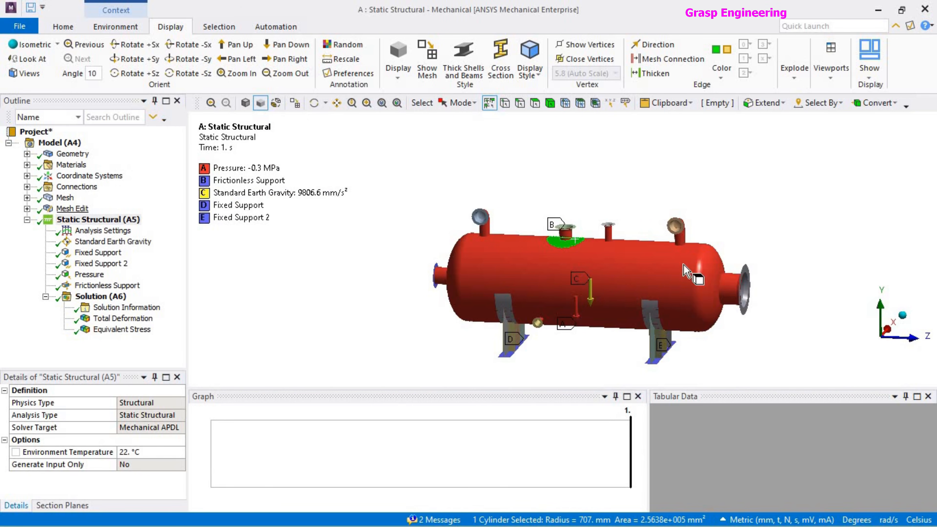
pyautogui.click(427, 177)
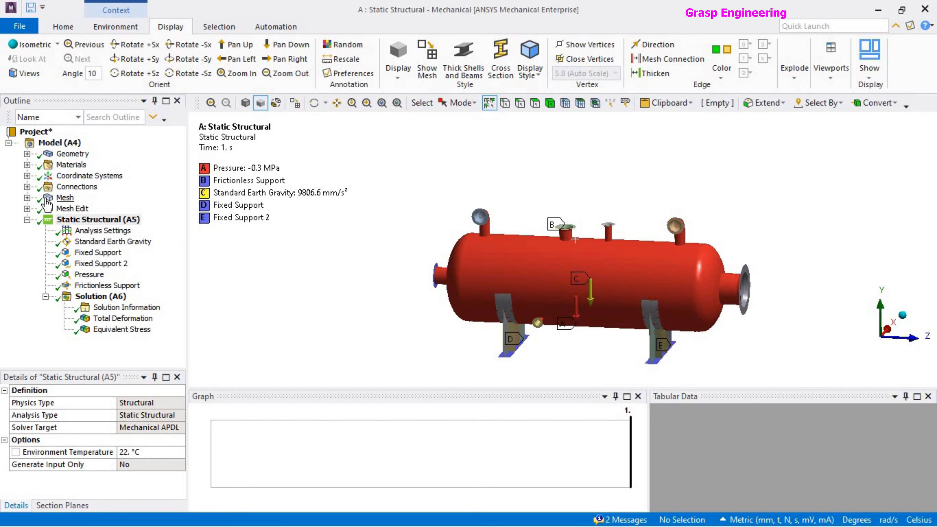
# Highlight the nozzle wall and pad face together as the submodel region, and clear the selection.
pyautogui.scroll(6, 553, 244)
pyautogui.click(577, 158)
pyautogui.keyDown('ctrl'); pyautogui.click(586, 218); pyautogui.keyUp('ctrl')
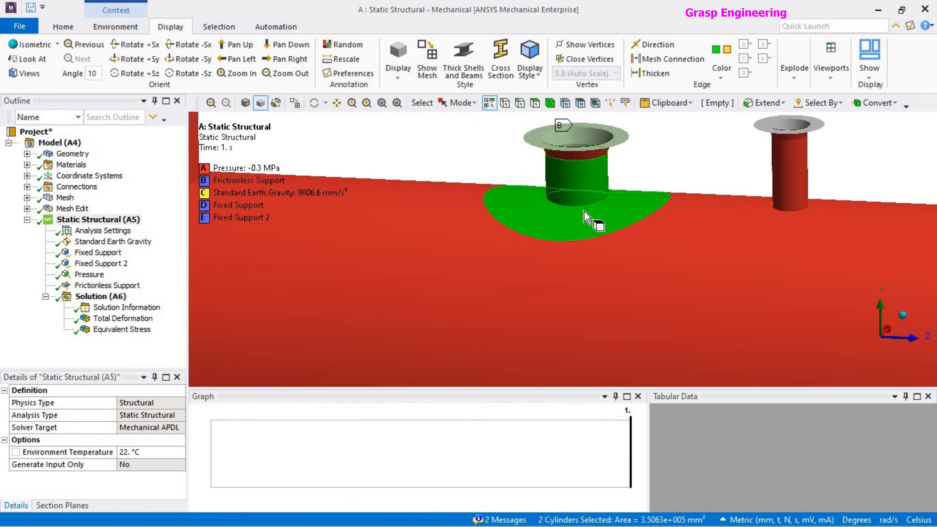
pyautogui.click(652, 171)
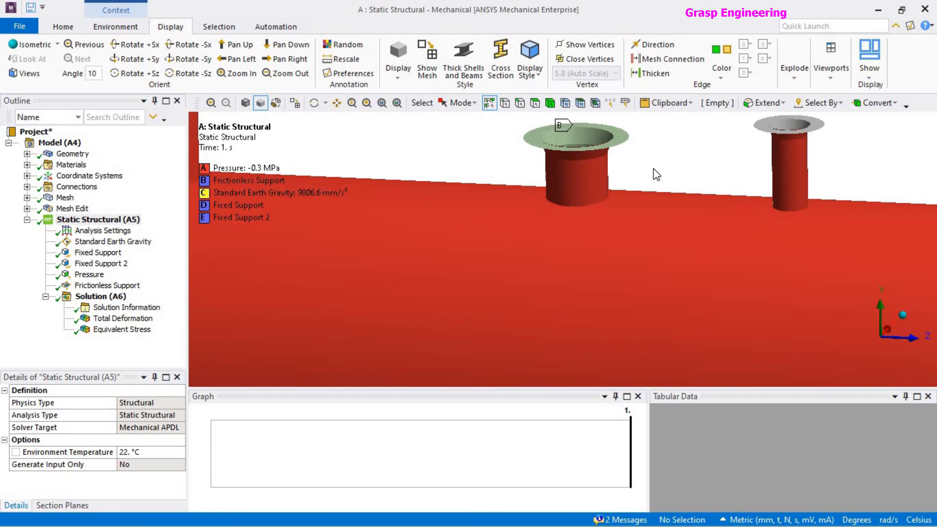
# Switch to the Sub-Modeling Mechanical window and display the total deformation with its legend rescaled to the current results.
pyautogui.hotkey('alt', 'Tab')
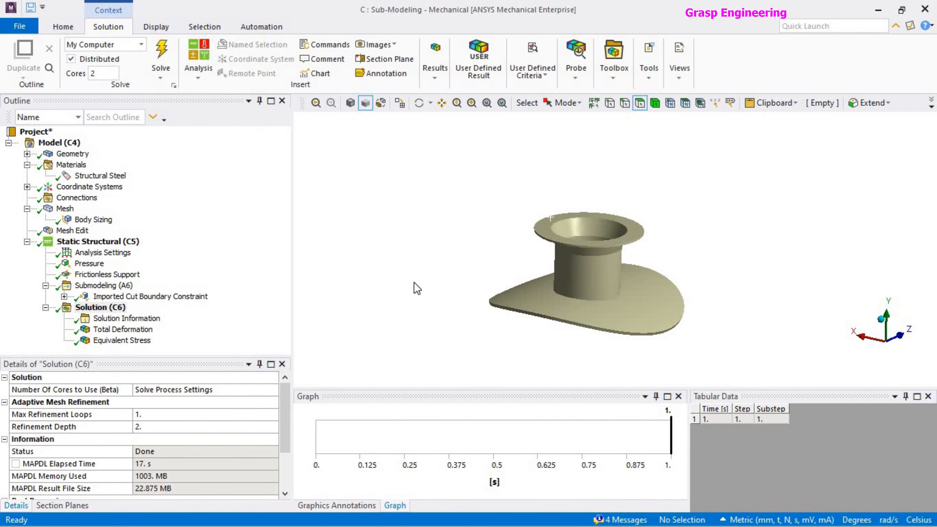
pyautogui.scroll(-3, 463, 262)
pyautogui.click(132, 341)
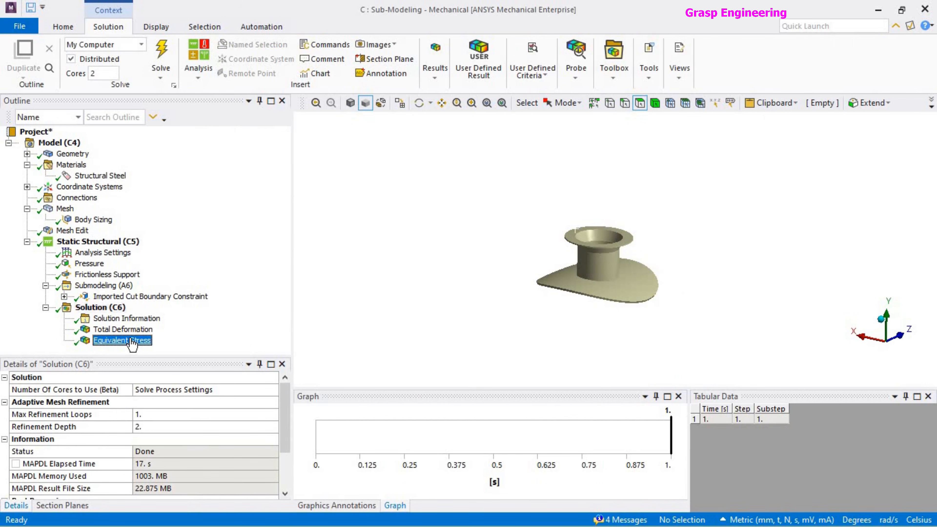
pyautogui.click(136, 331)
pyautogui.rightClick(340, 155)
pyautogui.click(407, 394)
# Display the submodel's equivalent stress and rescale its legend to the current results.
pyautogui.click(121, 341)
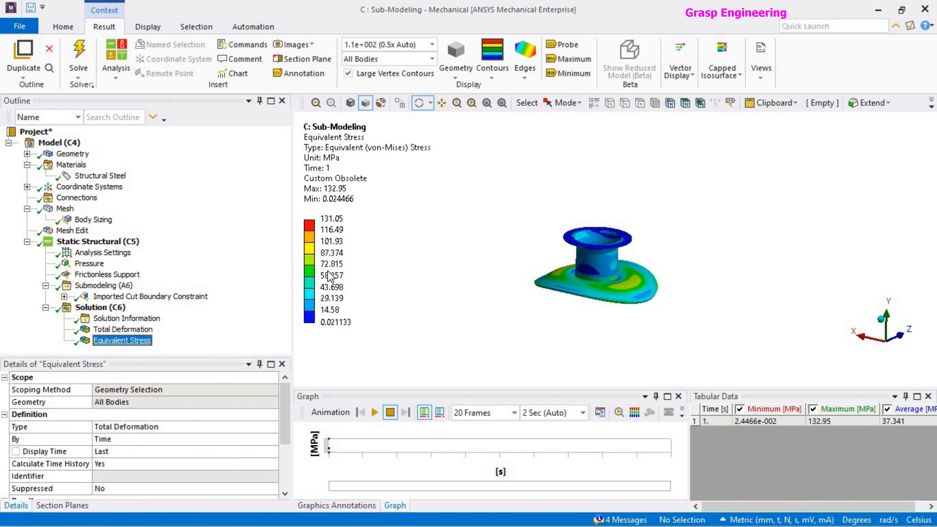
pyautogui.rightClick(324, 152)
pyautogui.click(385, 391)
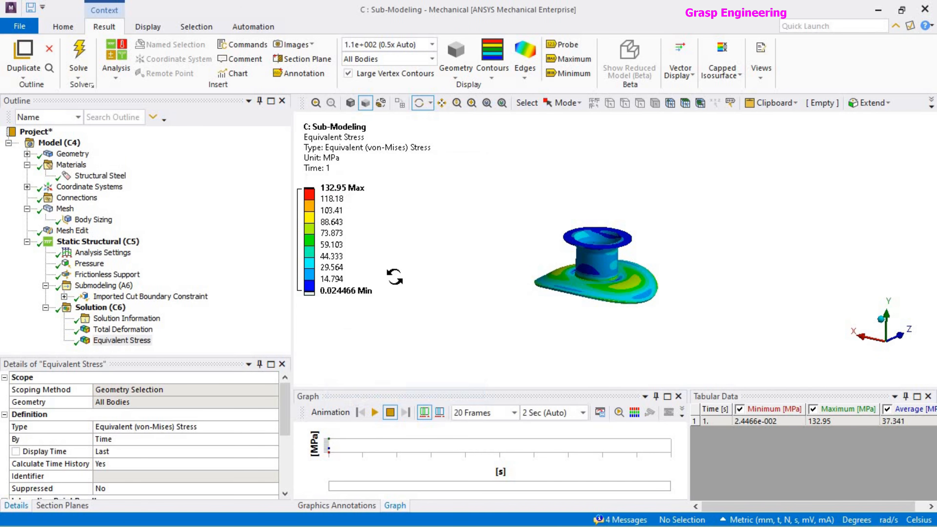
# Inspect the pad's underside around the nozzle opening and probe the equivalent stress at the opening's edge.
pyautogui.moveTo(591, 249); pyautogui.dragTo(596, 276)
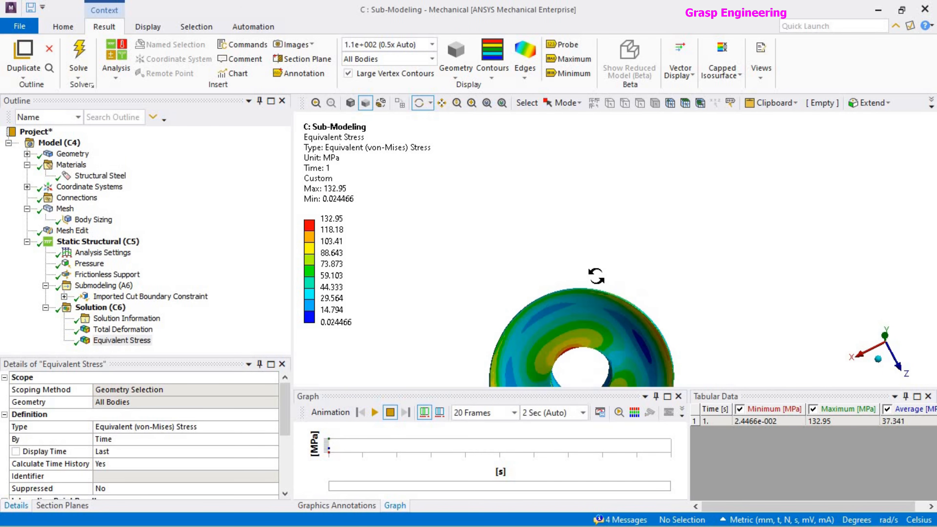
pyautogui.keyDown('ctrl'); pyautogui.moveTo(585, 230); pyautogui.dragTo(603, 260, button='middle'); pyautogui.keyUp('ctrl')
pyautogui.scroll(6, 601, 274)
pyautogui.moveTo(605, 310)
pyautogui.mouseDown(button='middle')
pyautogui.moveTo(595, 305)
pyautogui.moveTo(646, 351)
pyautogui.moveTo(620, 343)
pyautogui.moveTo(649, 329)
pyautogui.moveTo(629, 355)
pyautogui.moveTo(661, 319)
pyautogui.moveTo(642, 375)
pyautogui.moveTo(626, 363)
pyautogui.mouseUp(button='middle')
pyautogui.click(556, 46)
pyautogui.click(586, 366)
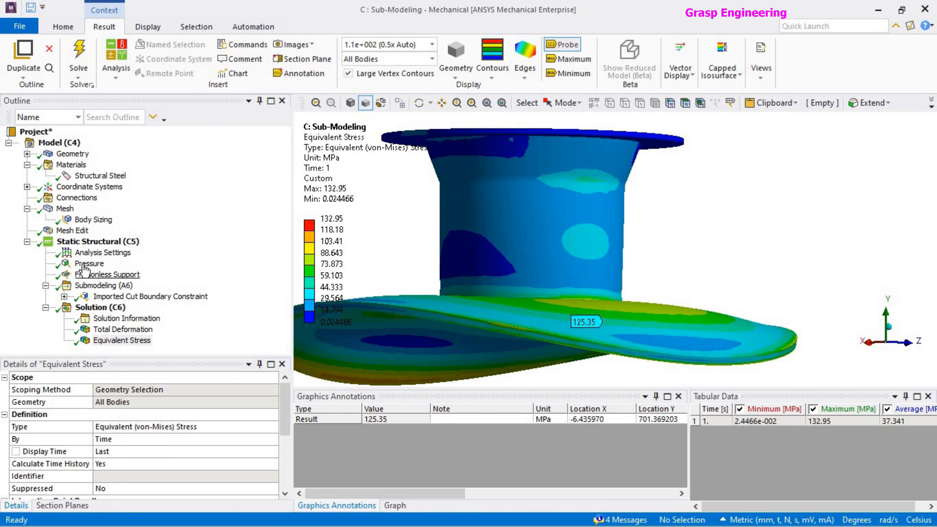
# Set the lower limit of the highest stress legend band to 100 MPa and inspect the pad's underside.
pyautogui.moveTo(495, 262); pyautogui.dragTo(598, 295, button='middle')
pyautogui.click(332, 230)
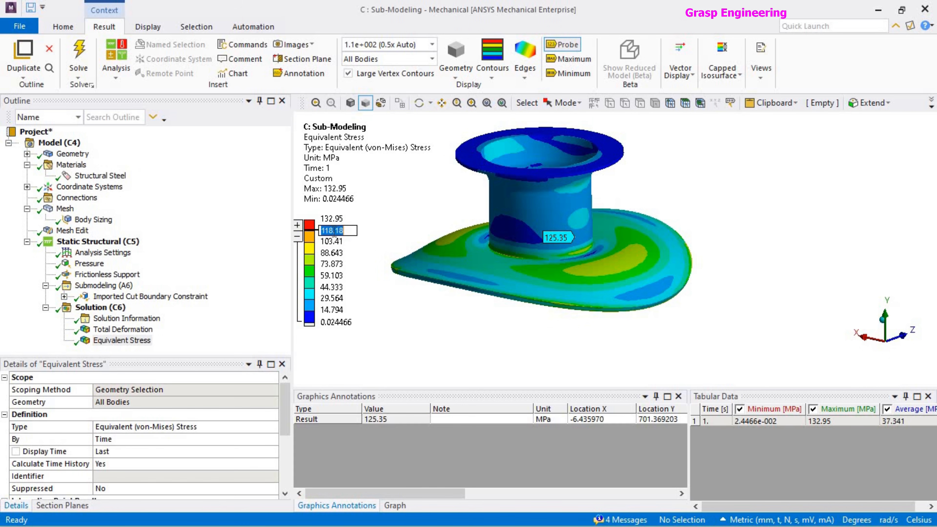
pyautogui.press('Return')
pyautogui.moveTo(656, 275); pyautogui.dragTo(679, 197, button='middle')
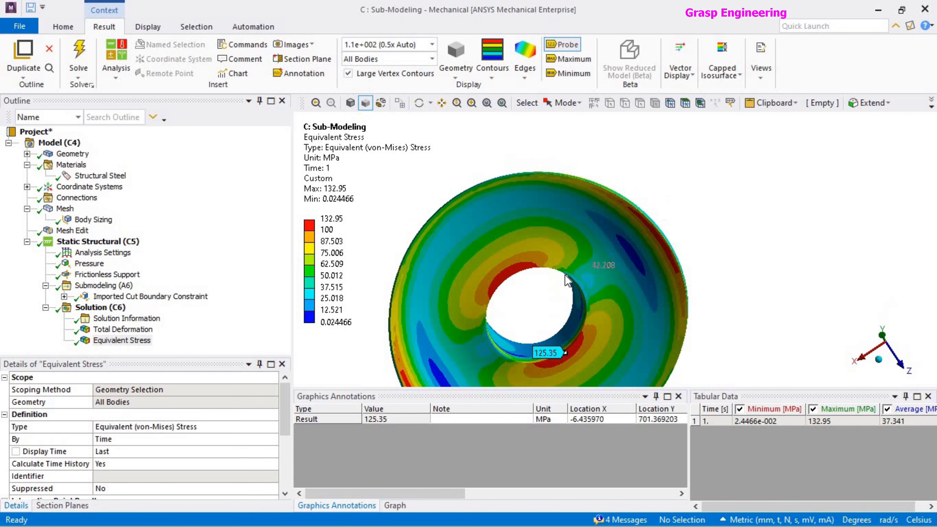
pyautogui.moveTo(509, 266); pyautogui.dragTo(581, 330, button='middle')
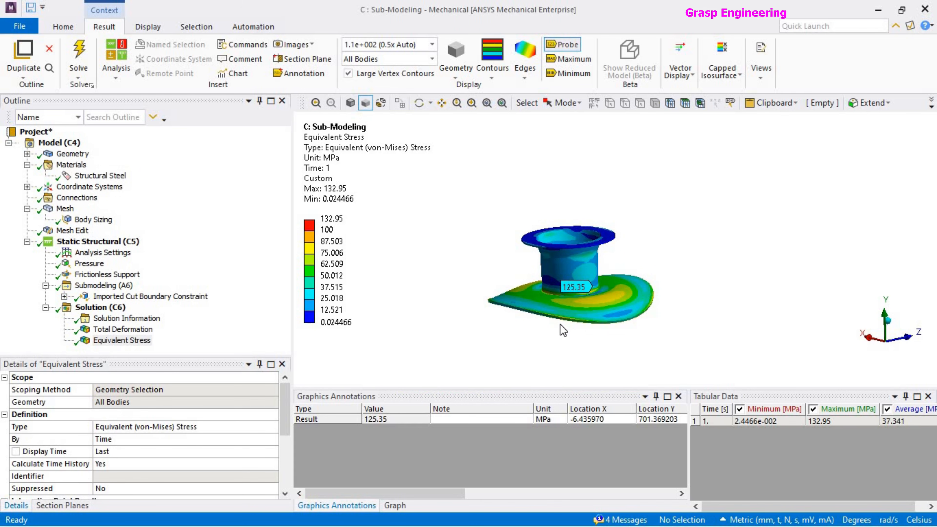
# Switch to the Workbench project schematic and bring up the Sub-Modeling system's geometry in SpaceClaim.
pyautogui.hotkey('alt', 'Tab')
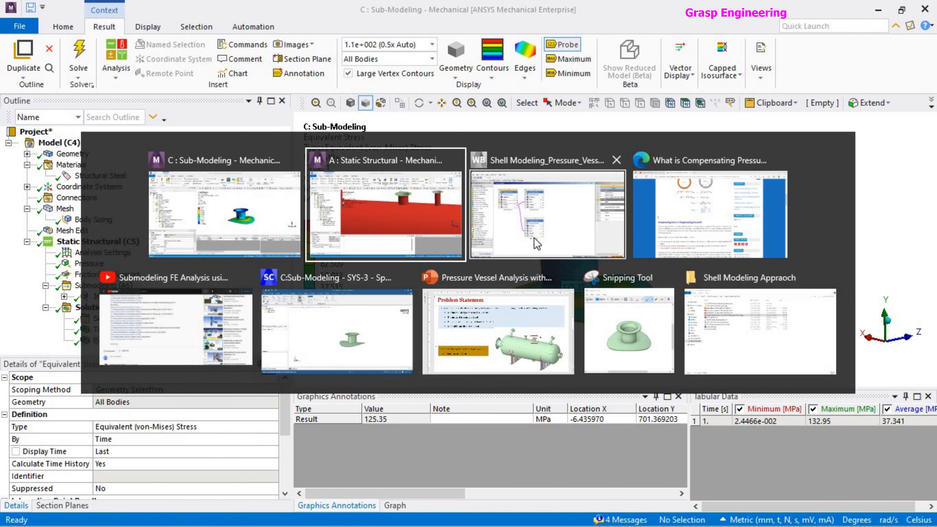
pyautogui.click(598, 337)
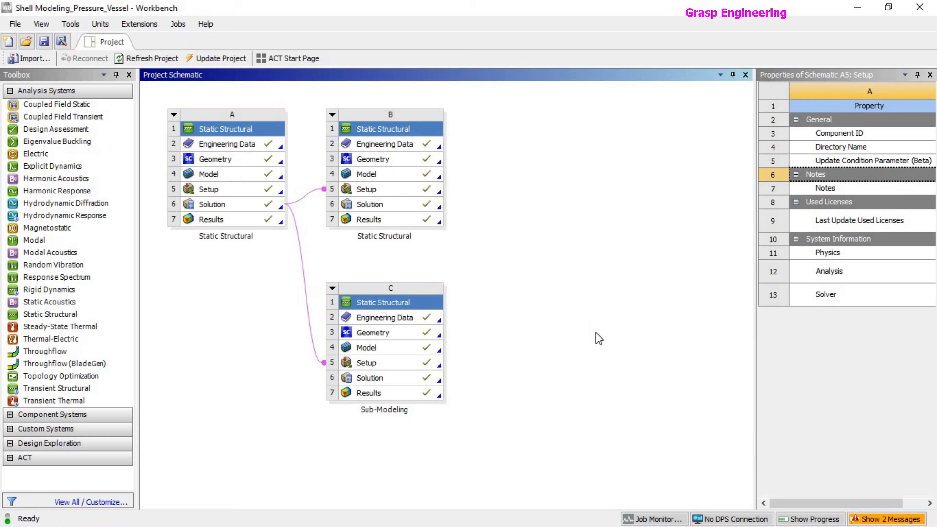
pyautogui.click(385, 334)
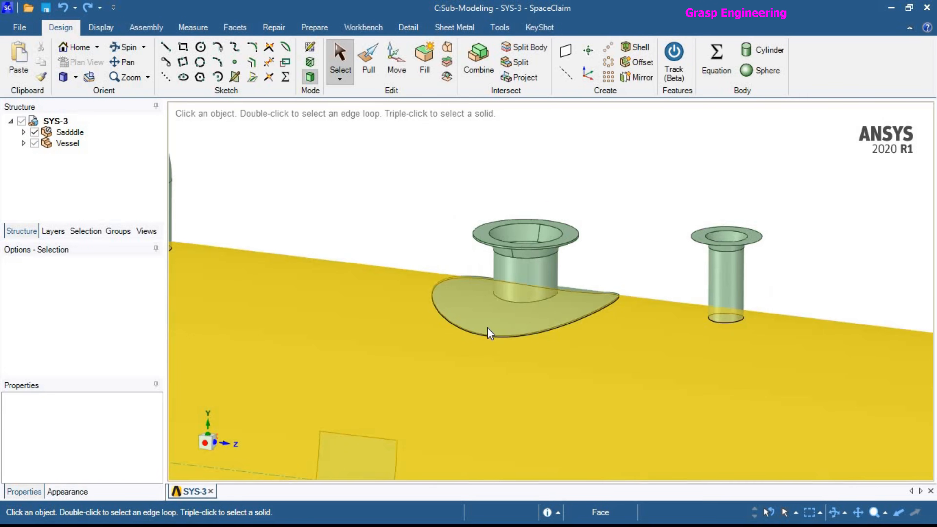
# Isolate the nozzle and pad body by hiding the saddle and the rest of the vessel.
pyautogui.click(34, 143)
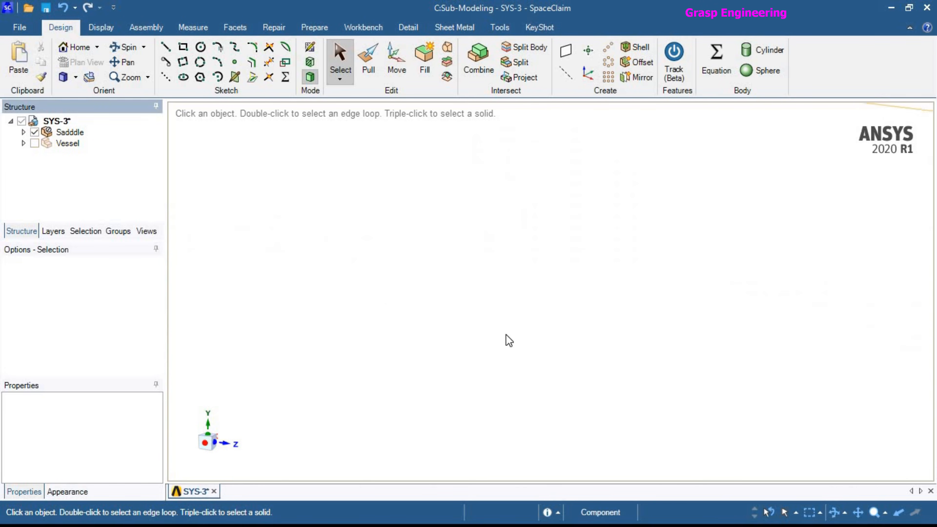
pyautogui.click(34, 143)
pyautogui.click(485, 322)
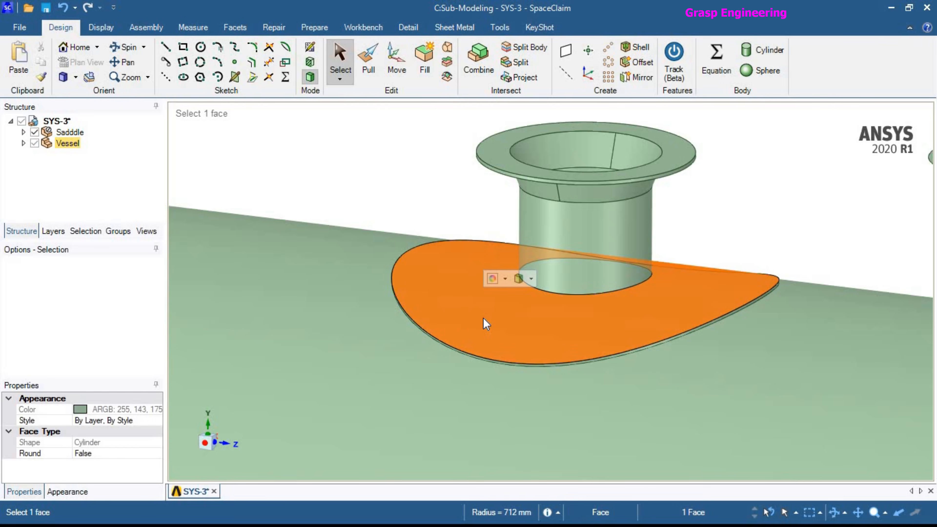
pyautogui.rightClick(485, 321)
pyautogui.click(540, 203)
pyautogui.click(462, 214)
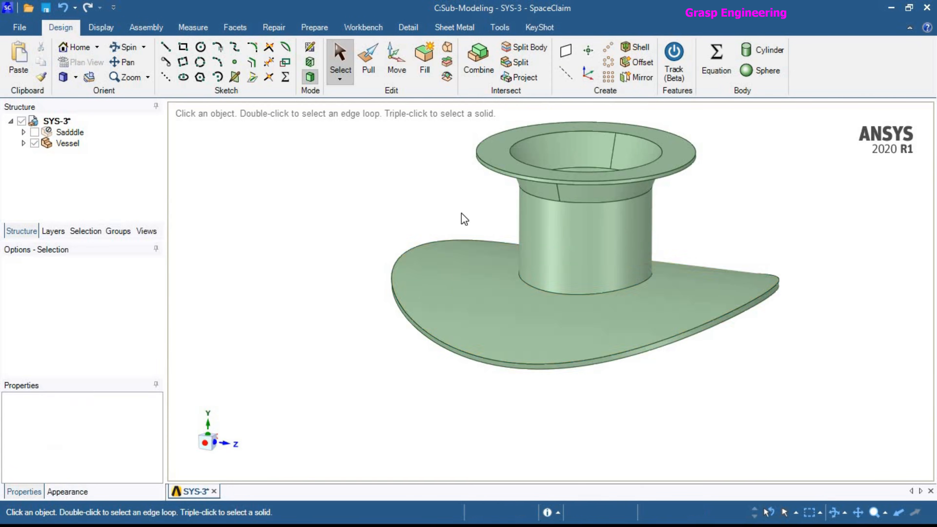
# Examine the isolated nozzle and pad, focusing on the pad face and its junction with the nozzle.
pyautogui.scroll(3, 463, 218)
pyautogui.scroll(-3, 461, 341)
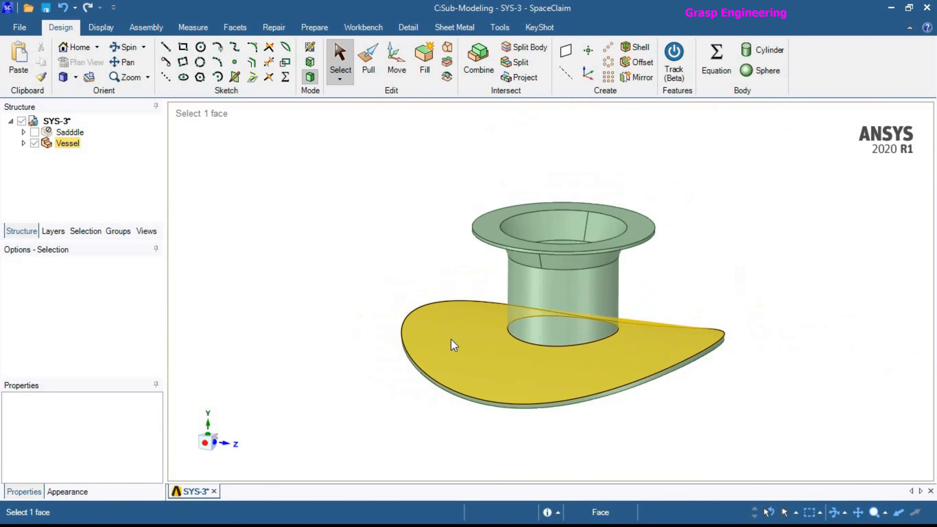
pyautogui.click(495, 382)
pyautogui.moveTo(505, 373); pyautogui.dragTo(541, 371, button='middle')
pyautogui.click(409, 266)
pyautogui.click(512, 341)
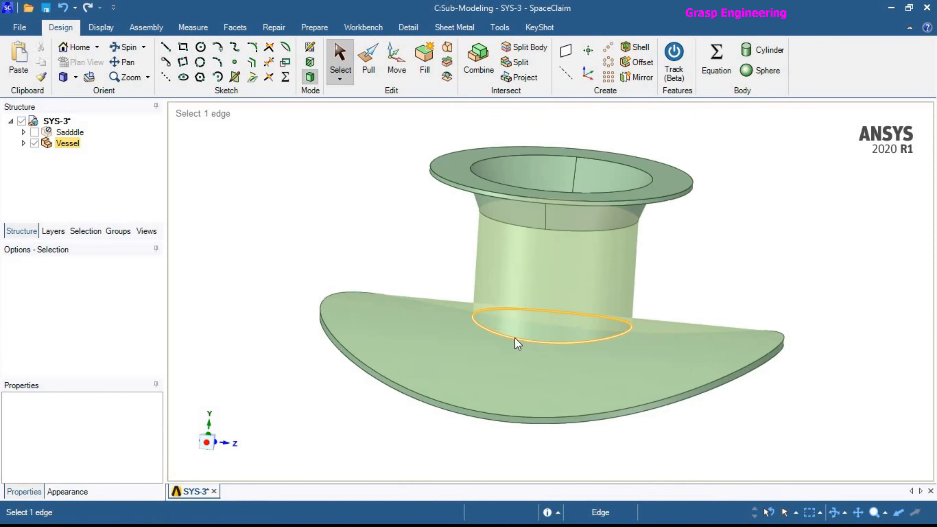
pyautogui.scroll(2, 496, 337)
pyautogui.moveTo(490, 334); pyautogui.dragTo(449, 259, button='middle')
pyautogui.click(370, 226)
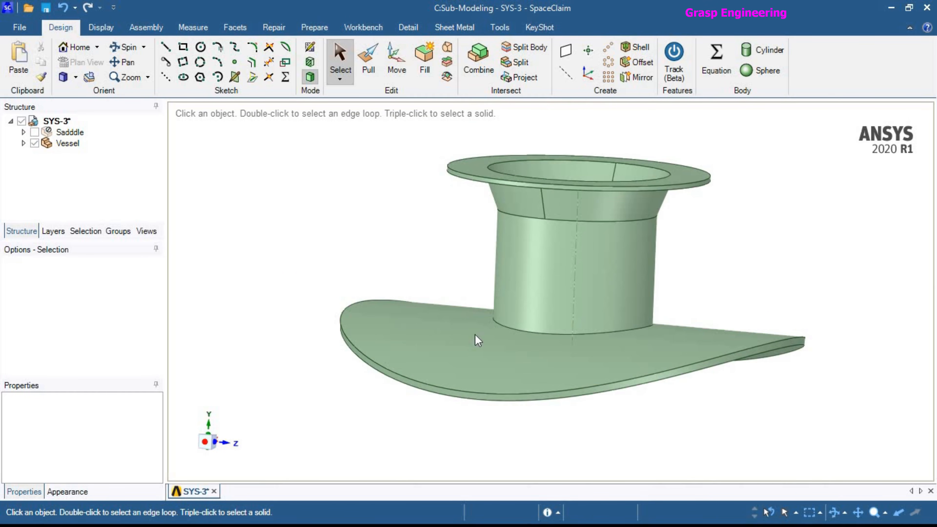
pyautogui.click(474, 365)
pyautogui.moveTo(459, 308); pyautogui.dragTo(458, 327, button='middle')
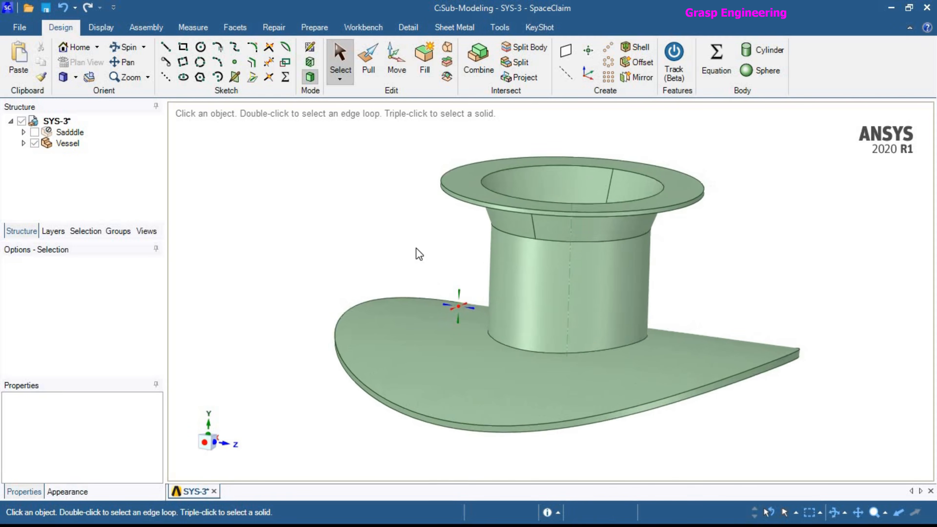
# Project the flange's outer edge onto the pad's upper face, using the flange face for the projection direction.
pyautogui.click(521, 77)
pyautogui.click(477, 208)
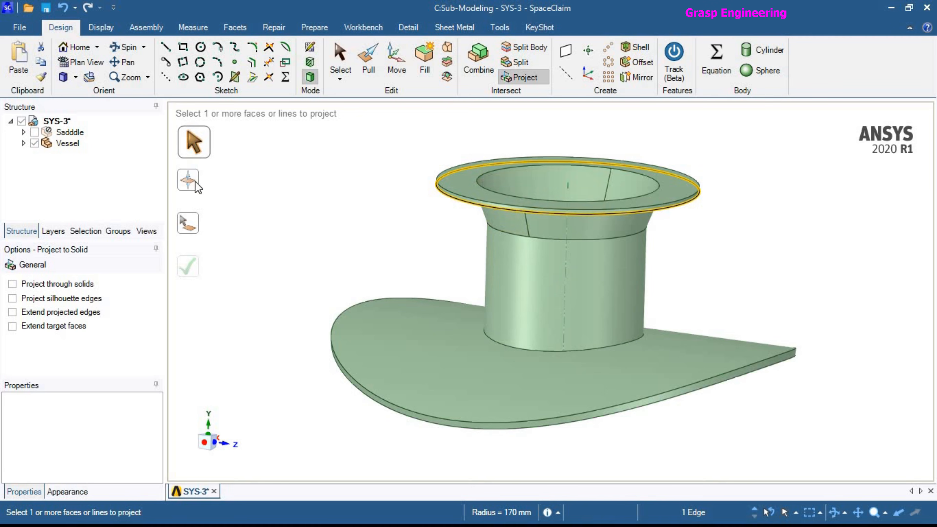
pyautogui.click(188, 180)
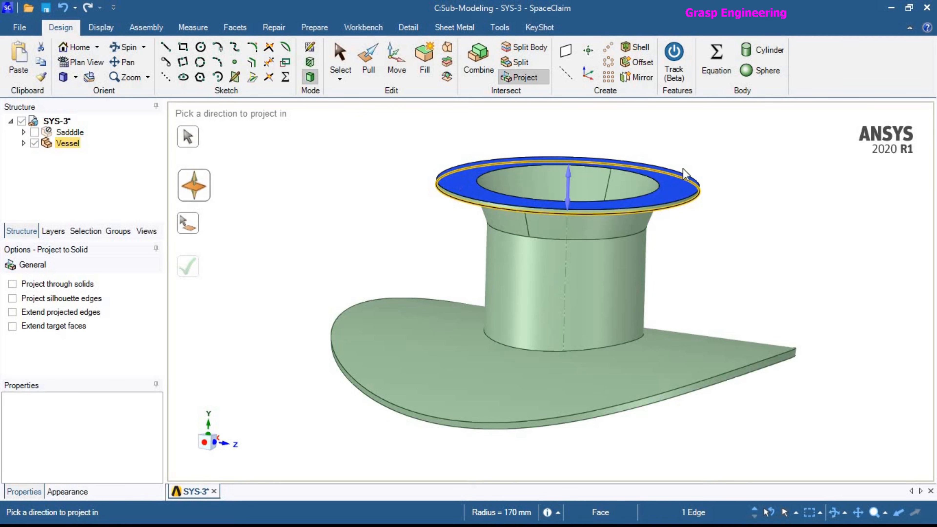
pyautogui.click(446, 201)
pyautogui.click(486, 377)
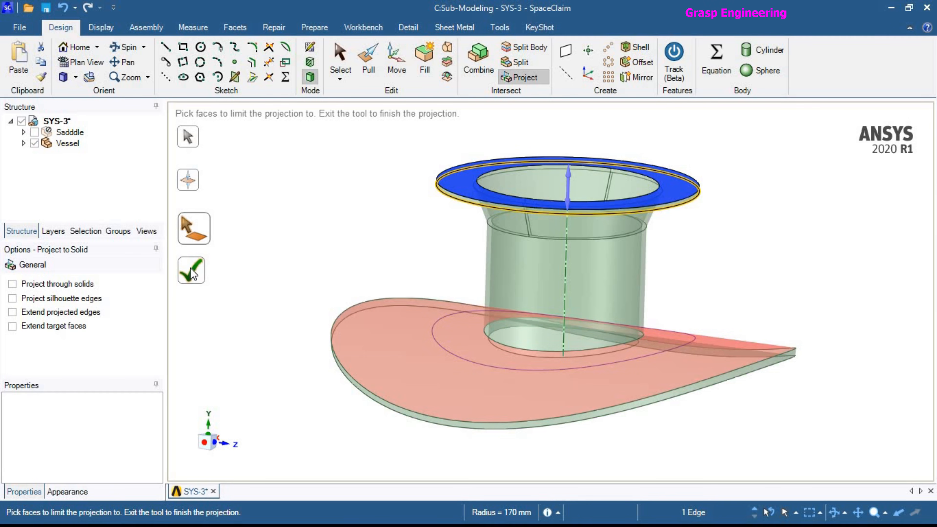
pyautogui.click(191, 267)
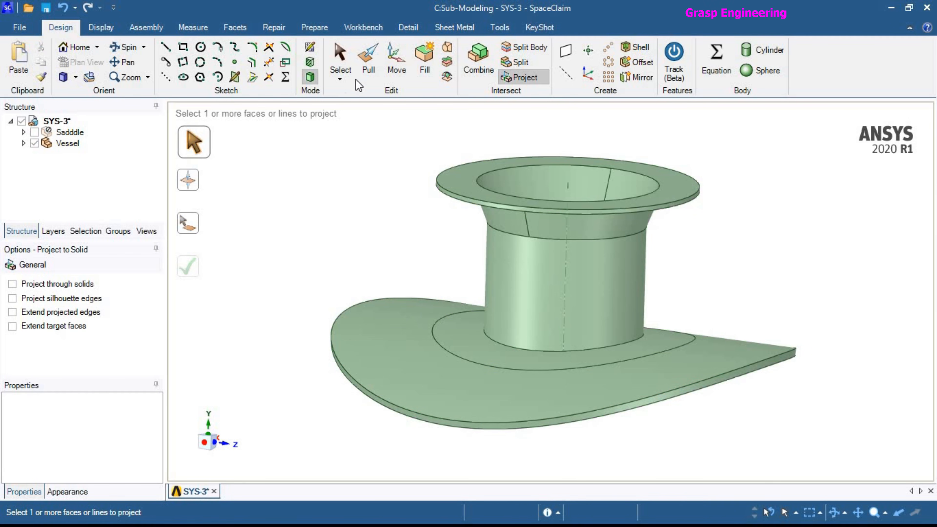
# Pull the projected ring face around the nozzle outward by 5 mm.
pyautogui.click(368, 70)
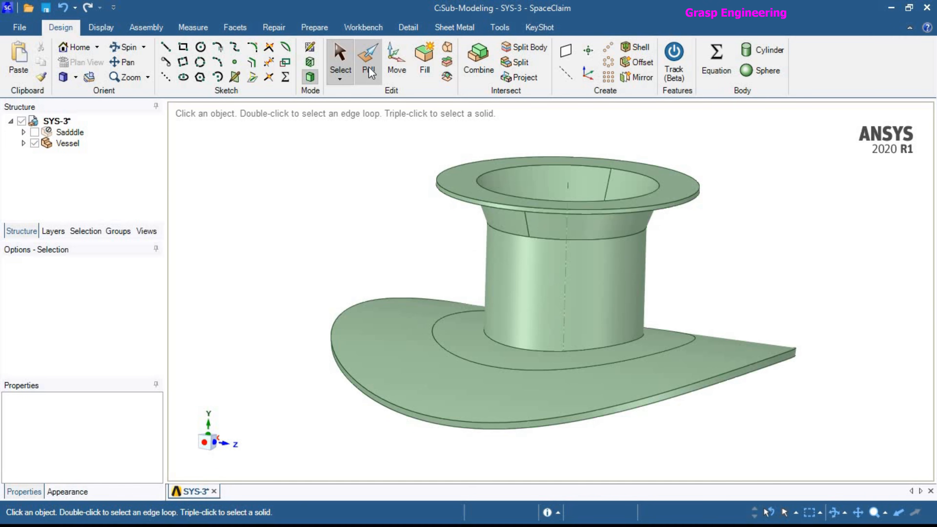
pyautogui.click(468, 342)
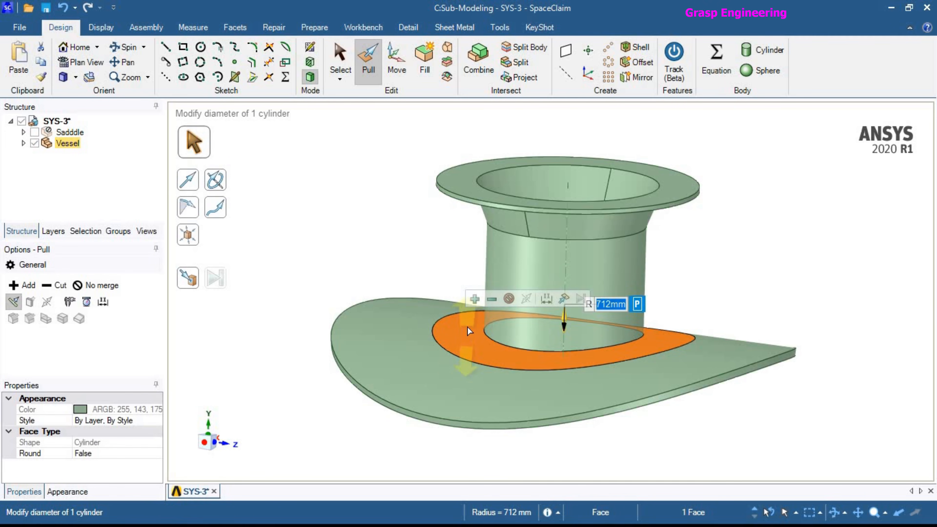
pyautogui.moveTo(467, 327); pyautogui.dragTo(469, 327)
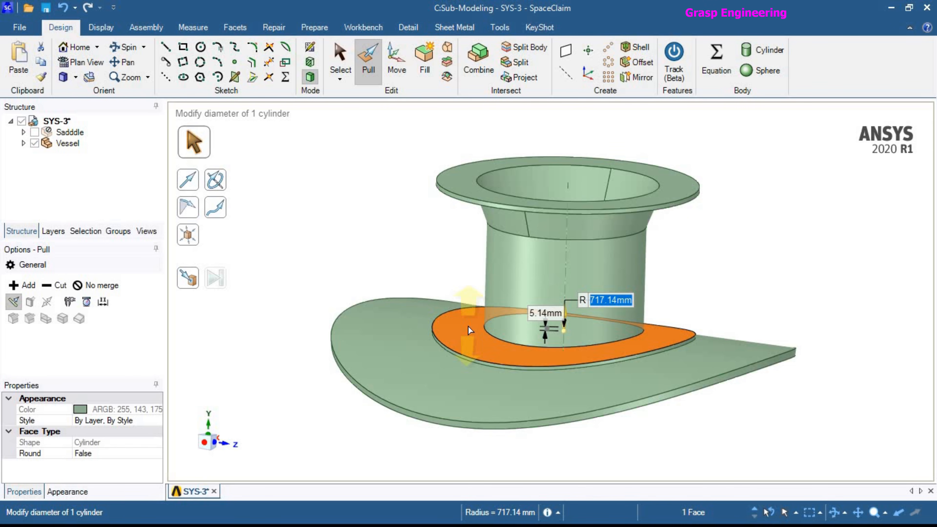
pyautogui.press('Tab')
pyautogui.write('5')
pyautogui.press('Return')
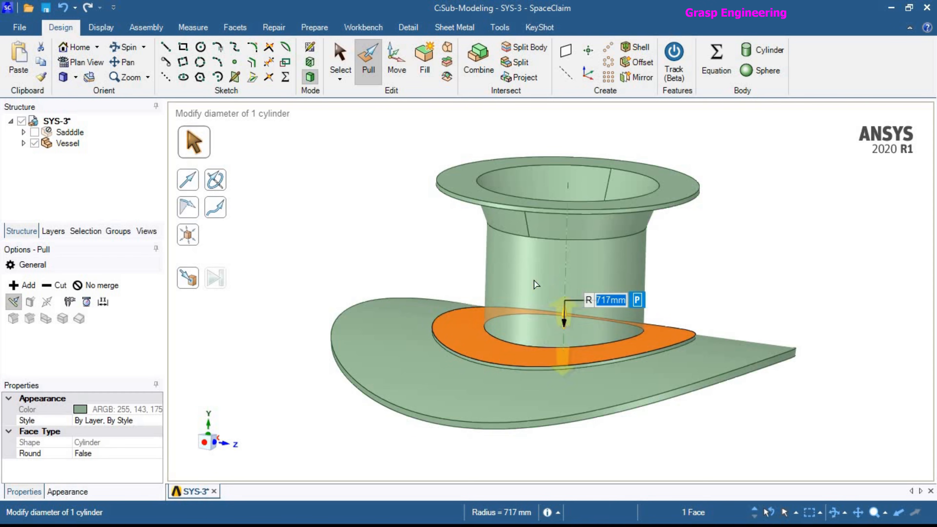
pyautogui.click(449, 265)
# Chamfer the edge where the nozzle meets the raised ring with a 10 mm setback.
pyautogui.moveTo(595, 378); pyautogui.dragTo(610, 390, button='middle')
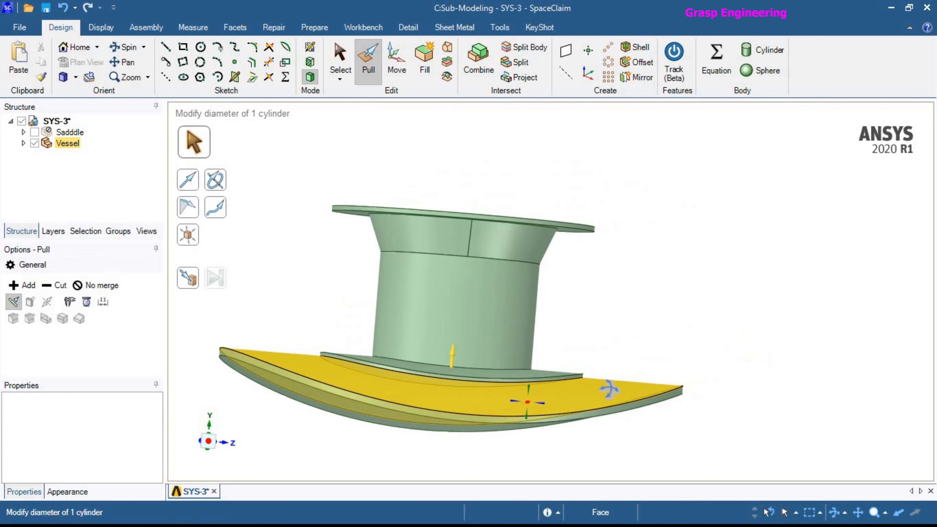
pyautogui.scroll(10, 613, 369)
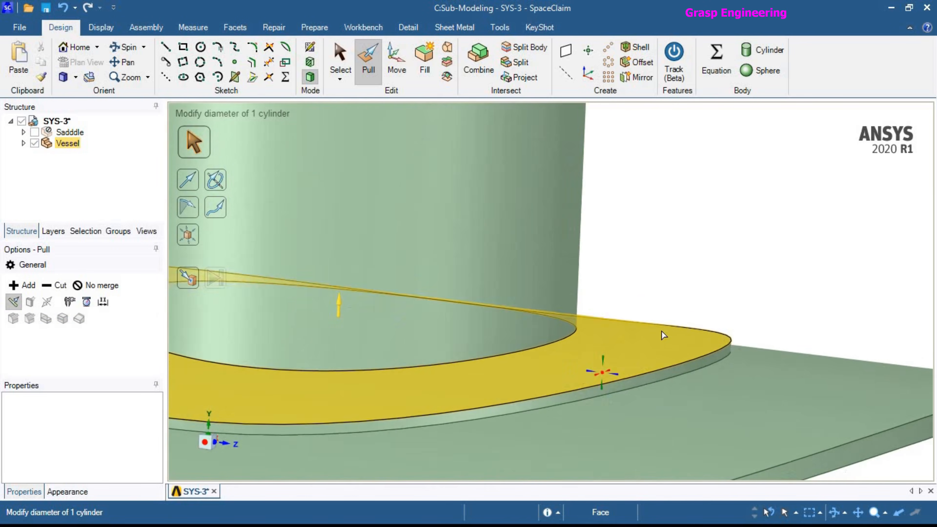
pyautogui.scroll(-10, 682, 370)
pyautogui.click(340, 52)
pyautogui.click(629, 353)
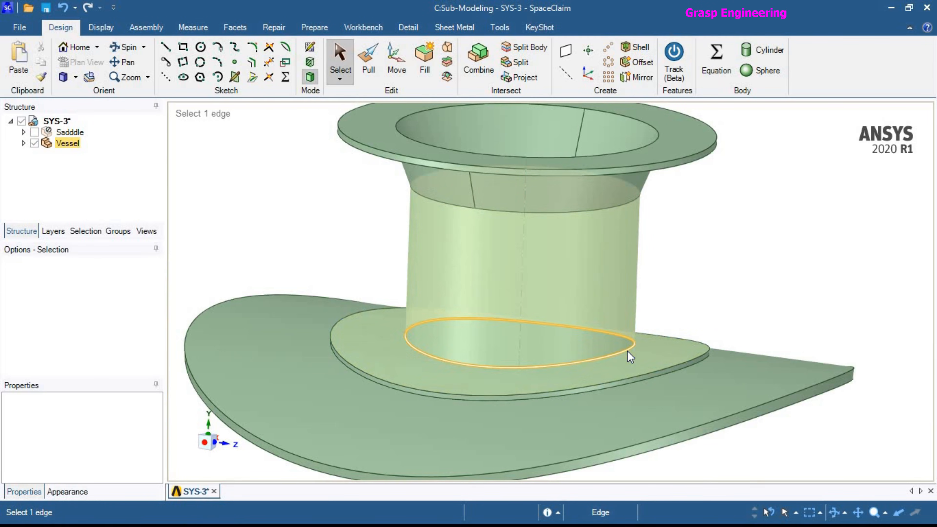
pyautogui.press('p')
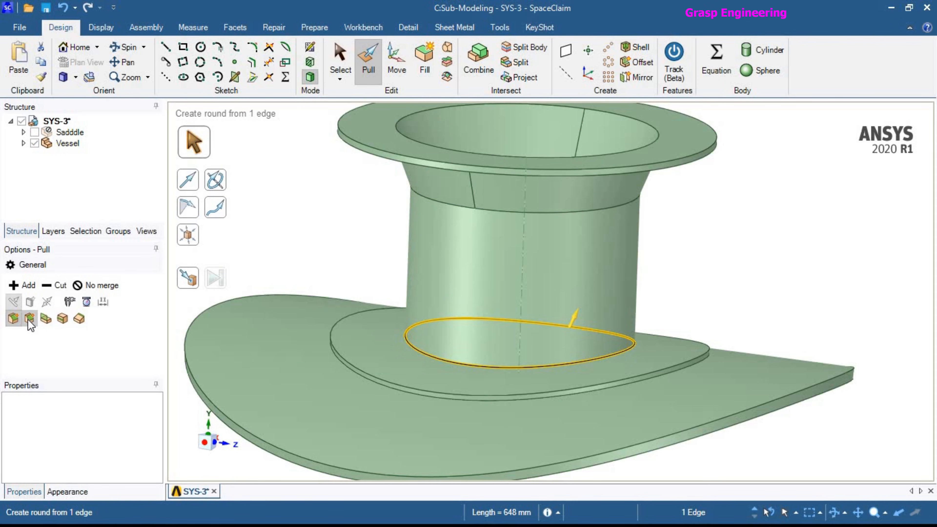
pyautogui.click(29, 320)
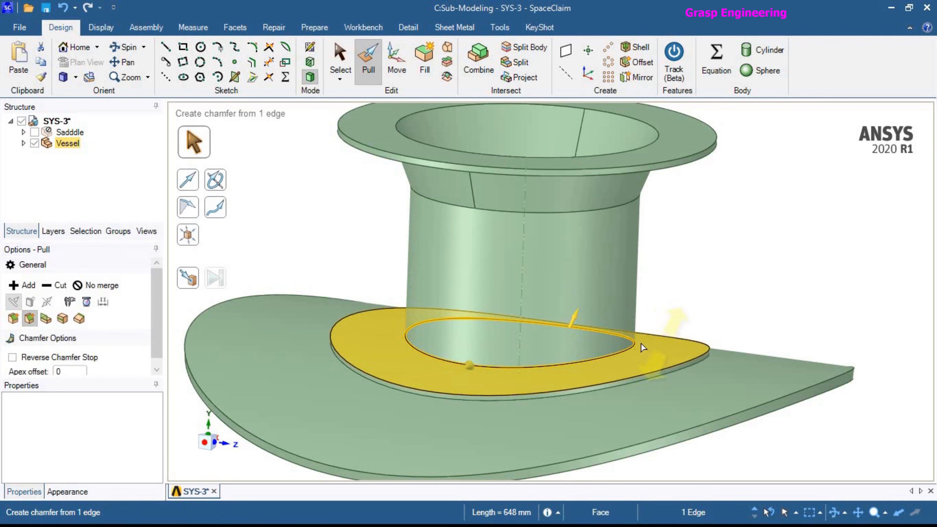
pyautogui.moveTo(651, 345); pyautogui.dragTo(664, 336)
pyautogui.write('10')
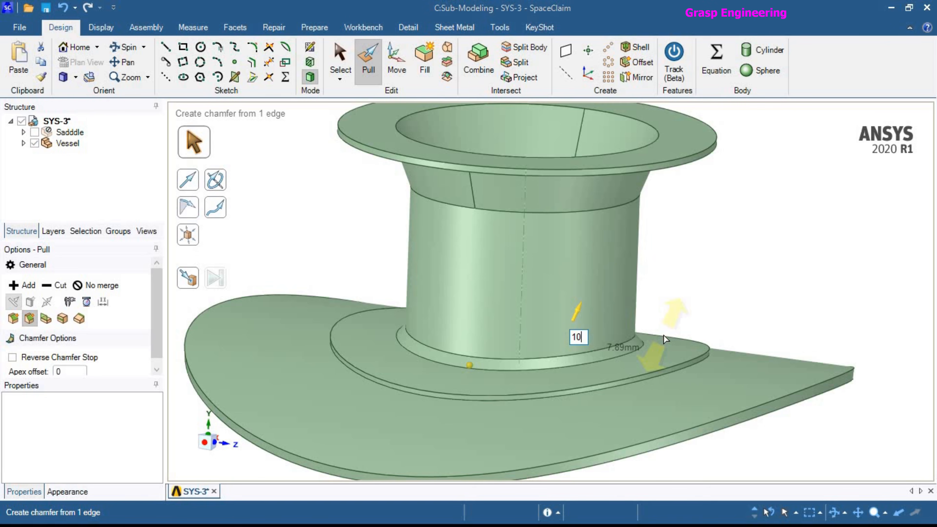
pyautogui.press('Return')
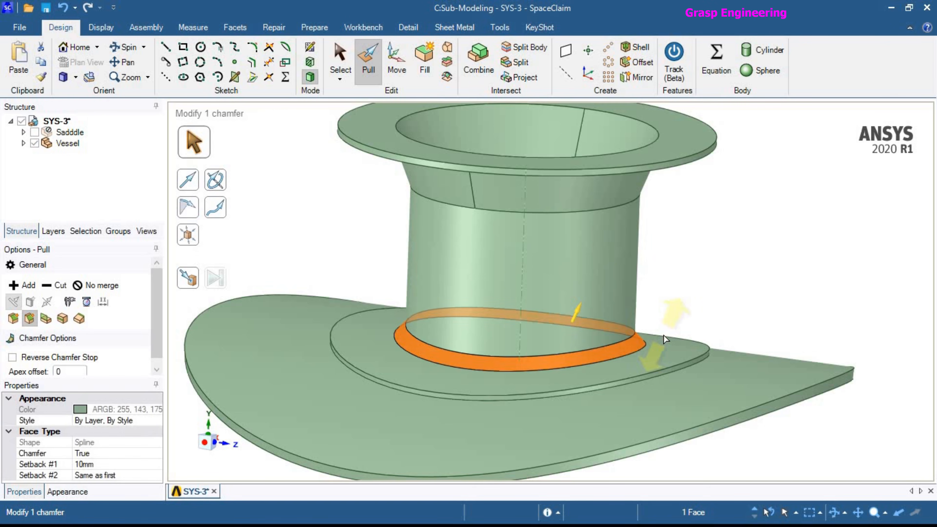
# Examine the chamfer at the nozzle base and the edges of the raised ring, and leave the Pull tool.
pyautogui.click(655, 306)
pyautogui.scroll(-5, 654, 304)
pyautogui.click(645, 334)
pyautogui.moveTo(645, 334); pyautogui.dragTo(687, 359, button='middle')
pyautogui.scroll(3, 644, 330)
pyautogui.click(619, 327)
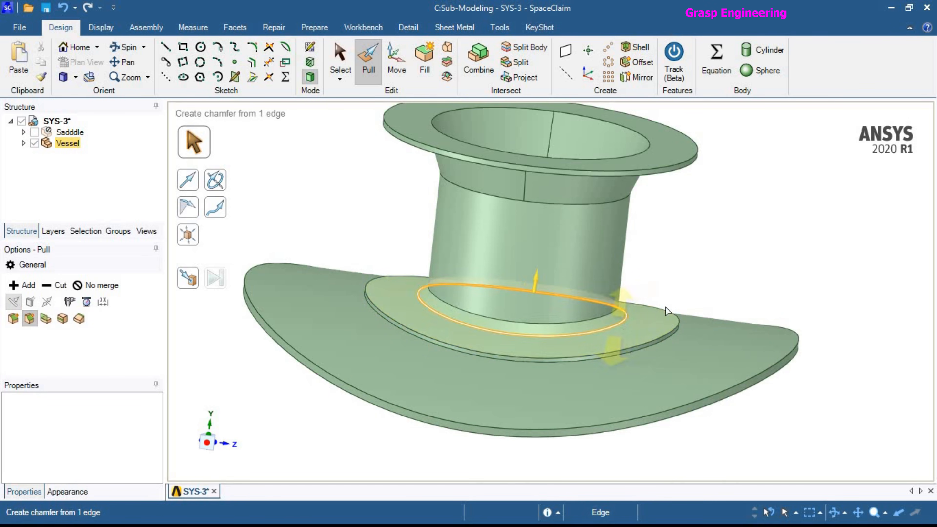
pyautogui.click(694, 285)
pyautogui.click(686, 323)
pyautogui.click(612, 361)
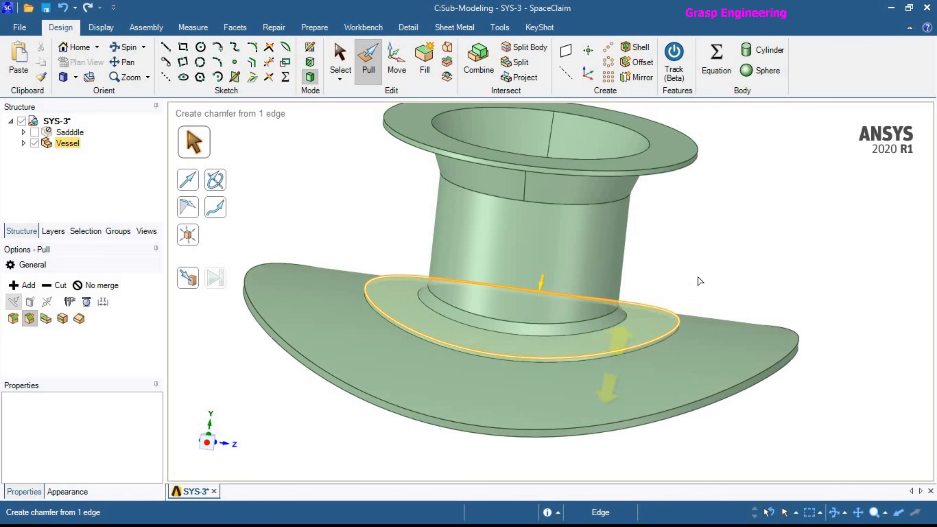
pyautogui.click(701, 265)
pyautogui.click(342, 48)
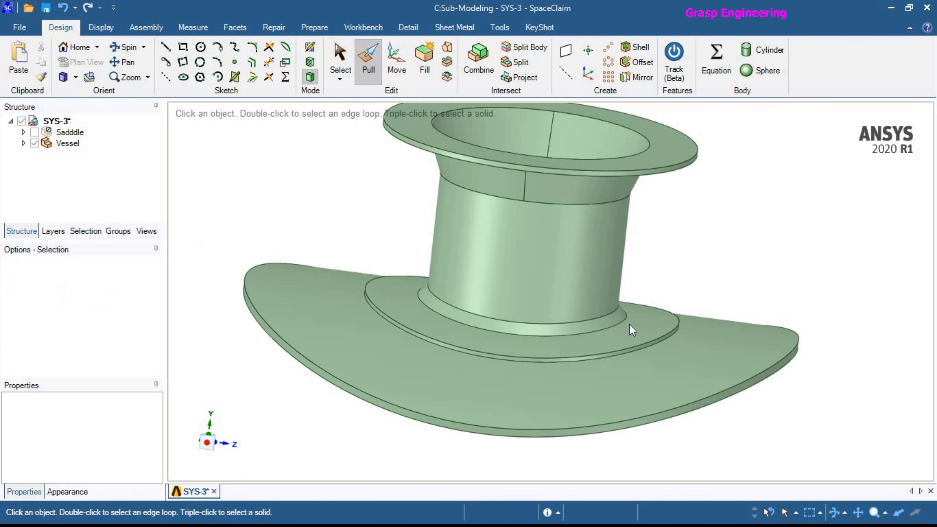
# Switch to the Sub-Modeling system in Mechanical and refresh its geometry from the modified source.
pyautogui.hotkey('alt', 'Tab')
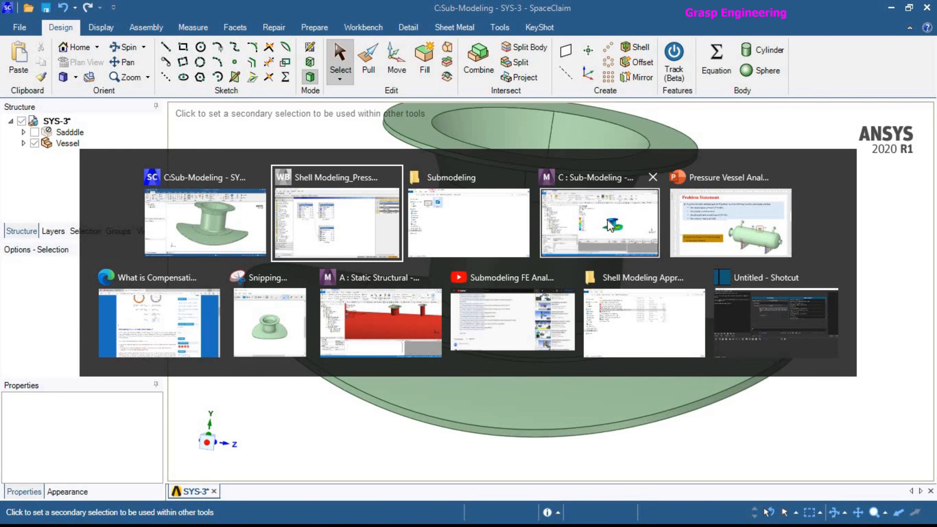
pyautogui.click(605, 232)
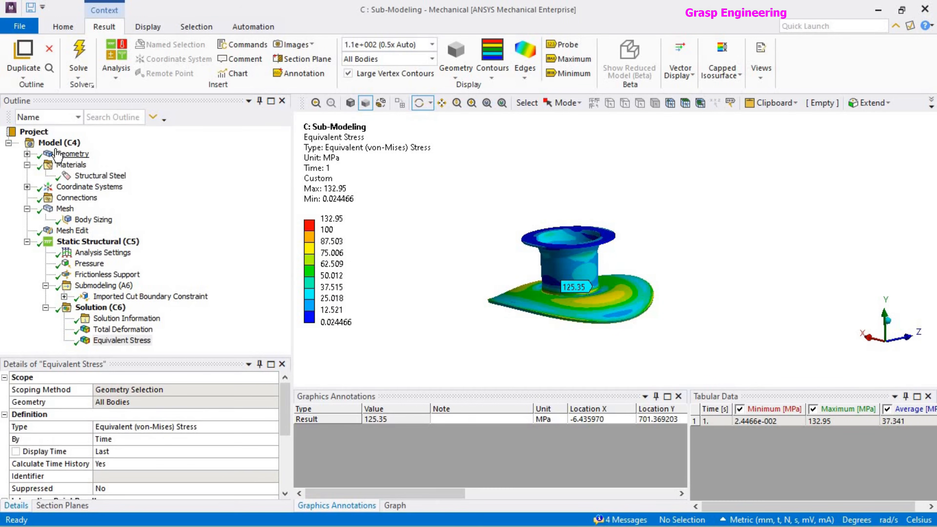
pyautogui.rightClick(56, 150)
pyautogui.click(97, 211)
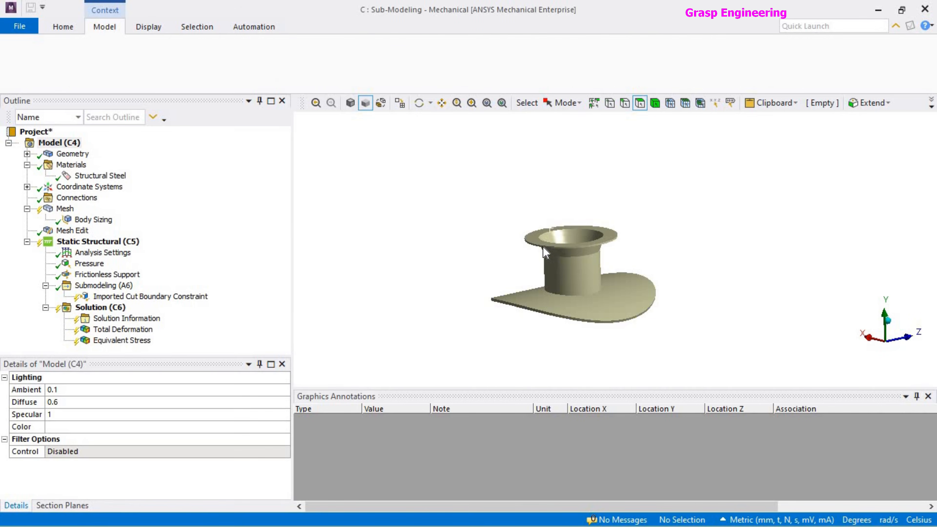
# Examine the refreshed geometry from above and the side, focusing on the raised ring around the nozzle.
pyautogui.moveTo(607, 266); pyautogui.dragTo(537, 240, button='middle')
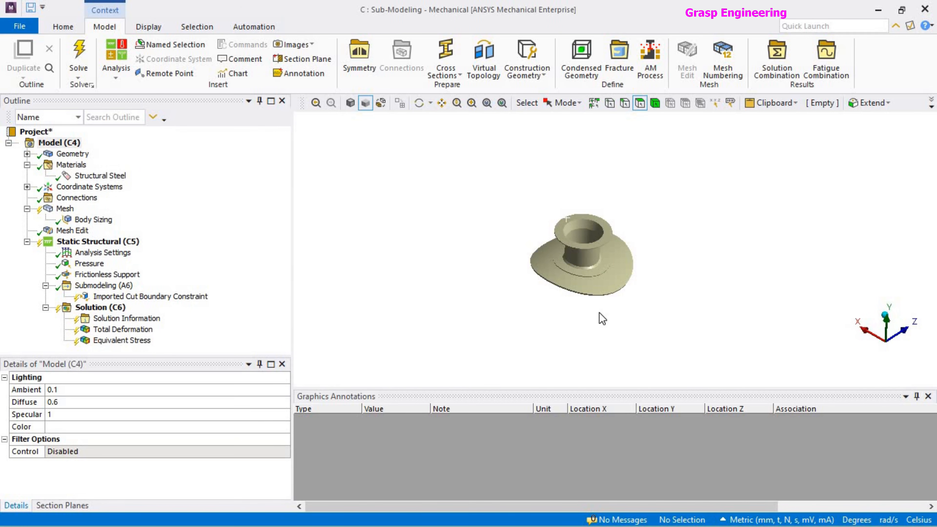
pyautogui.scroll(5, 592, 257)
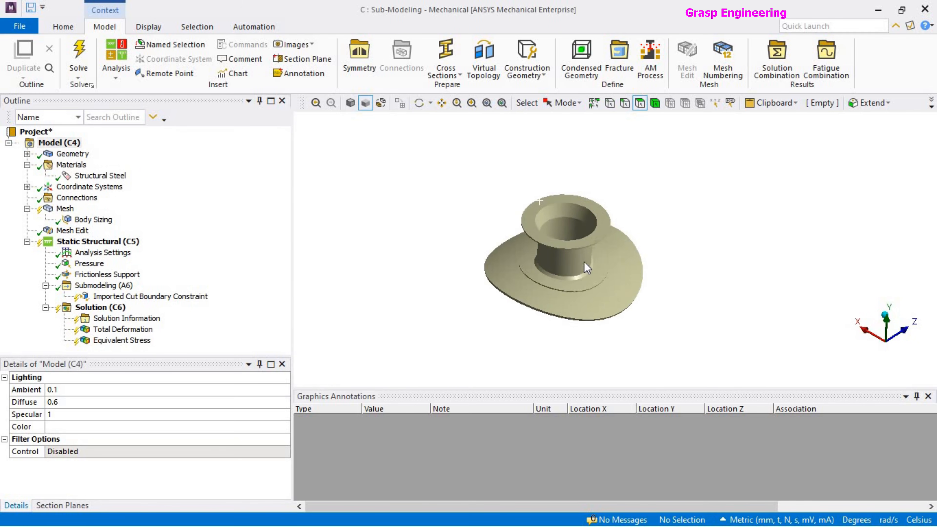
pyautogui.scroll(-2, 587, 267)
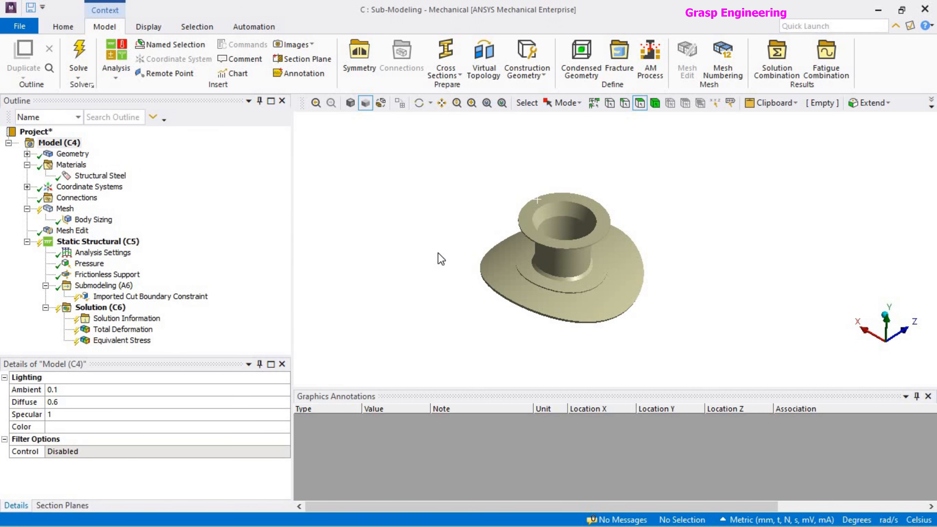
pyautogui.scroll(5, 590, 293)
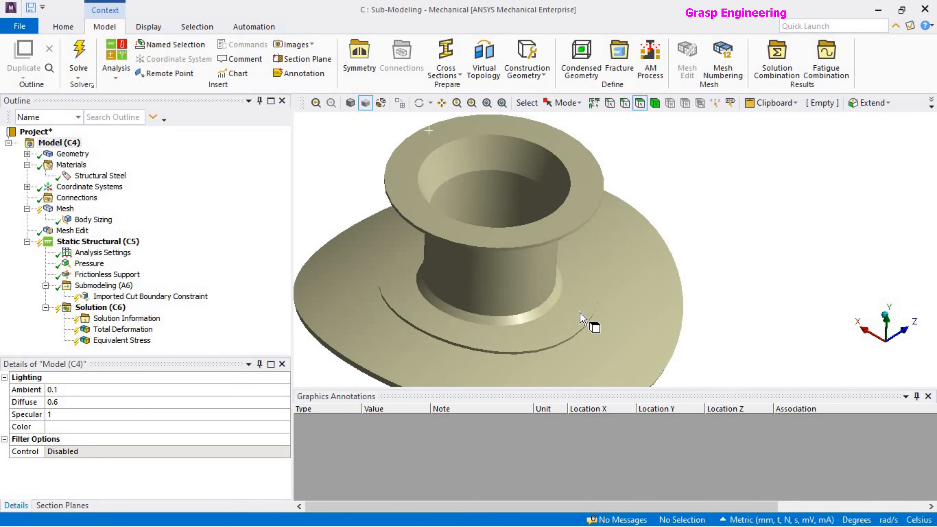
pyautogui.click(581, 317)
pyautogui.moveTo(580, 313); pyautogui.dragTo(567, 283, button='middle')
pyautogui.scroll(1, 559, 305)
pyautogui.scroll(-3, 562, 327)
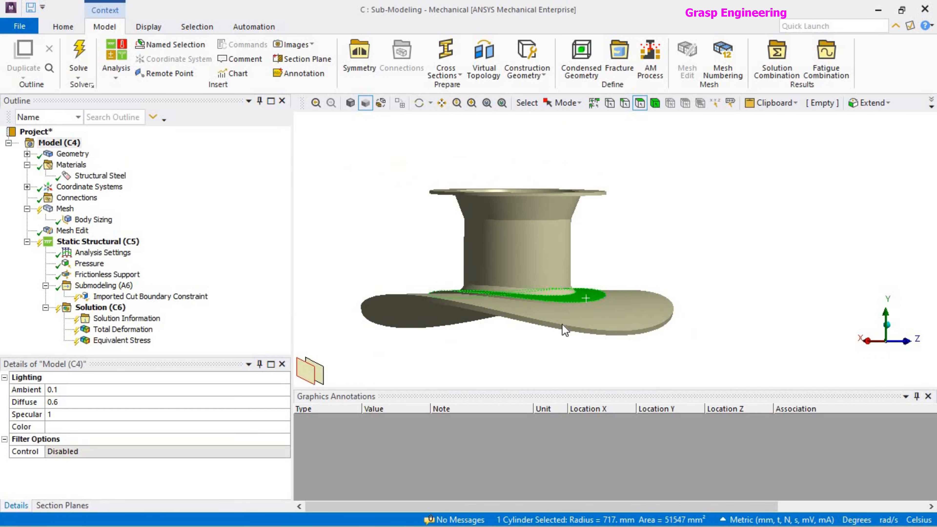
# Review the pressure load and frictionless support on the modified submodel.
pyautogui.click(152, 242)
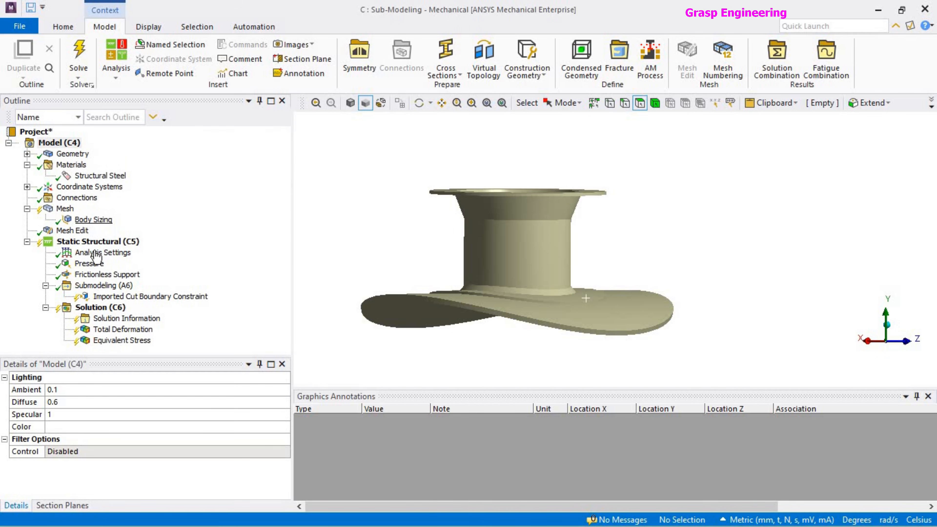
pyautogui.moveTo(552, 287); pyautogui.dragTo(576, 284, button='middle')
pyautogui.click(89, 263)
pyautogui.click(107, 274)
pyautogui.moveTo(523, 310); pyautogui.dragTo(491, 314, button='middle')
# Generate the mesh for the modified nozzle and pad.
pyautogui.rightClick(63, 209)
pyautogui.click(97, 255)
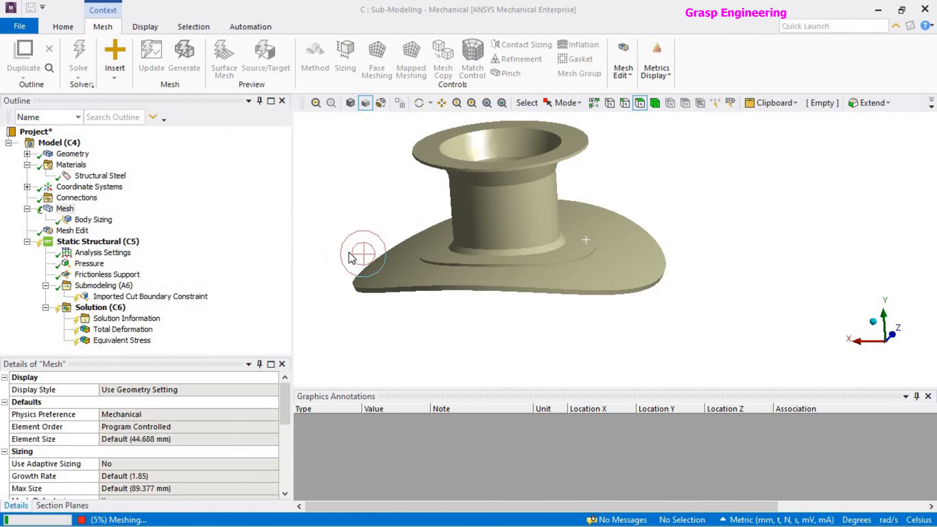
pyautogui.moveTo(491, 316)
pyautogui.mouseDown(button='middle')
pyautogui.moveTo(495, 221)
pyautogui.moveTo(485, 221)
pyautogui.moveTo(481, 255)
pyautogui.moveTo(427, 232)
pyautogui.mouseUp(button='middle')
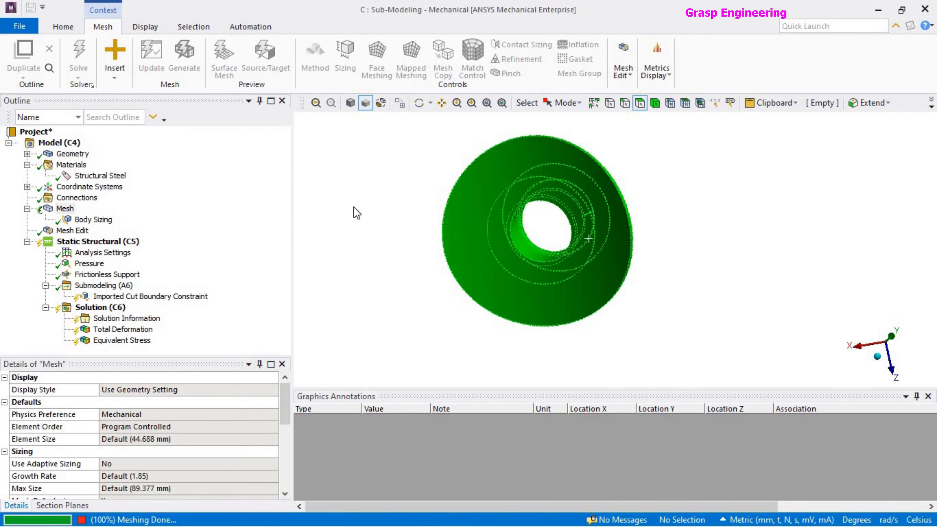
pyautogui.moveTo(365, 243); pyautogui.dragTo(517, 343, button='middle')
# Import the load data for the submodel's imported cut boundary constraint.
pyautogui.click(143, 298)
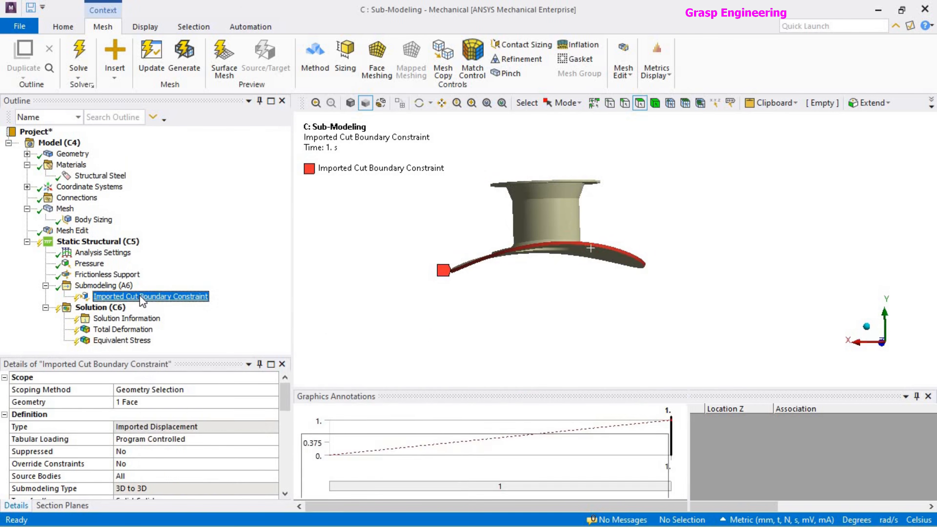
pyautogui.rightClick(142, 301)
pyautogui.click(186, 320)
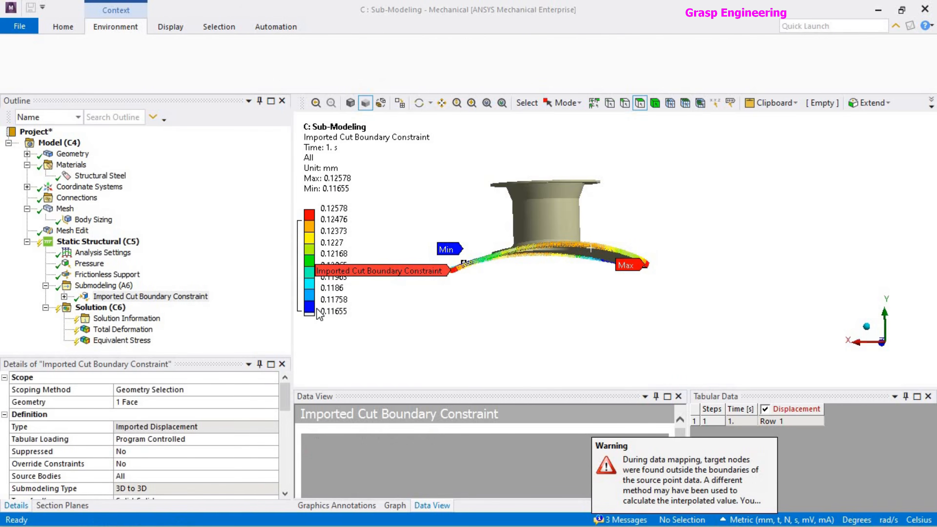
# Check the pressure and frictionless support once more and solve the submodel.
pyautogui.click(90, 264)
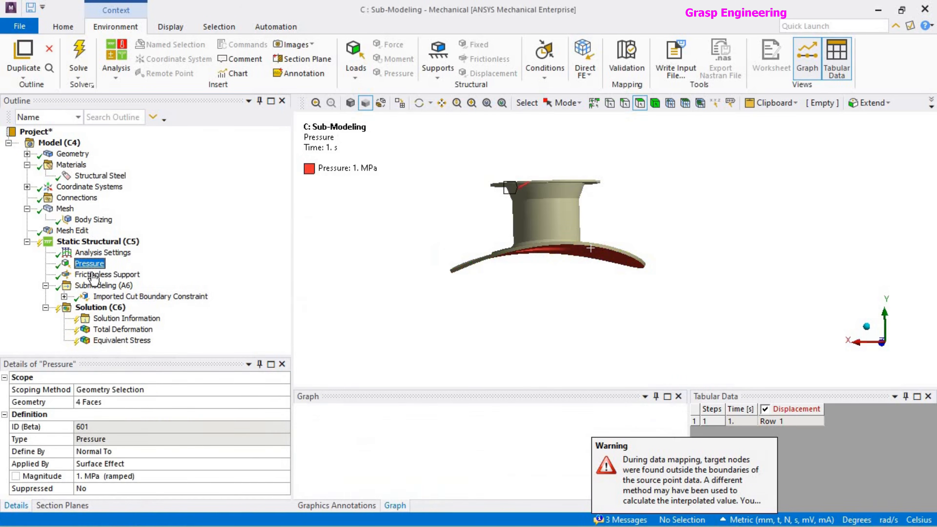
pyautogui.click(97, 275)
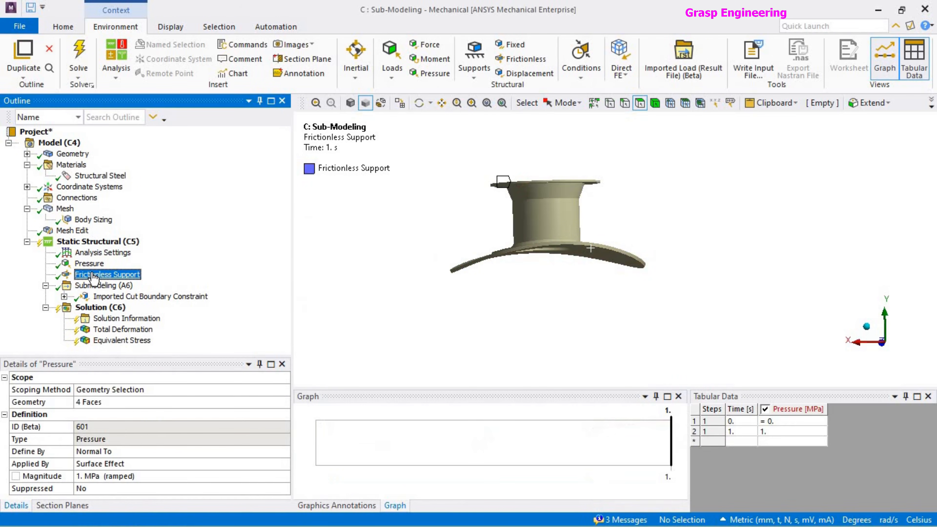
pyautogui.rightClick(113, 310)
pyautogui.click(152, 337)
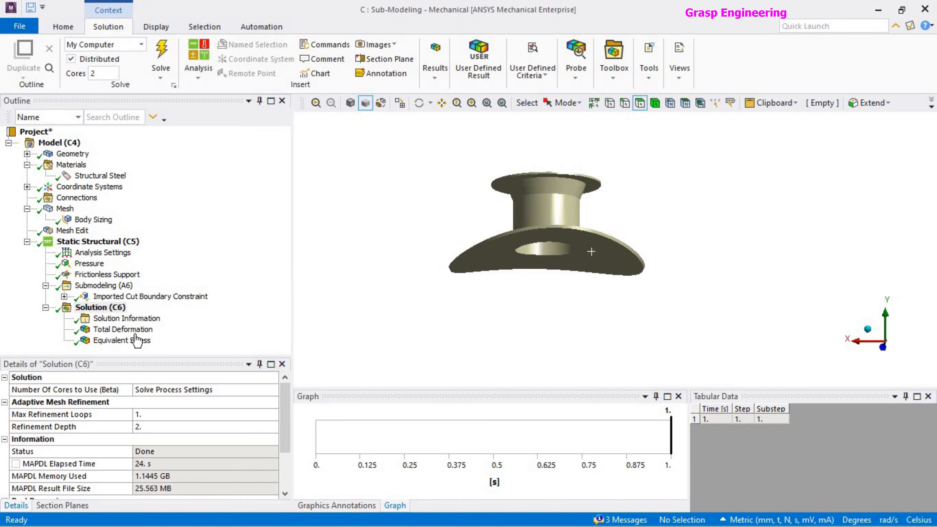
pyautogui.moveTo(630, 252); pyautogui.dragTo(587, 328, button='middle')
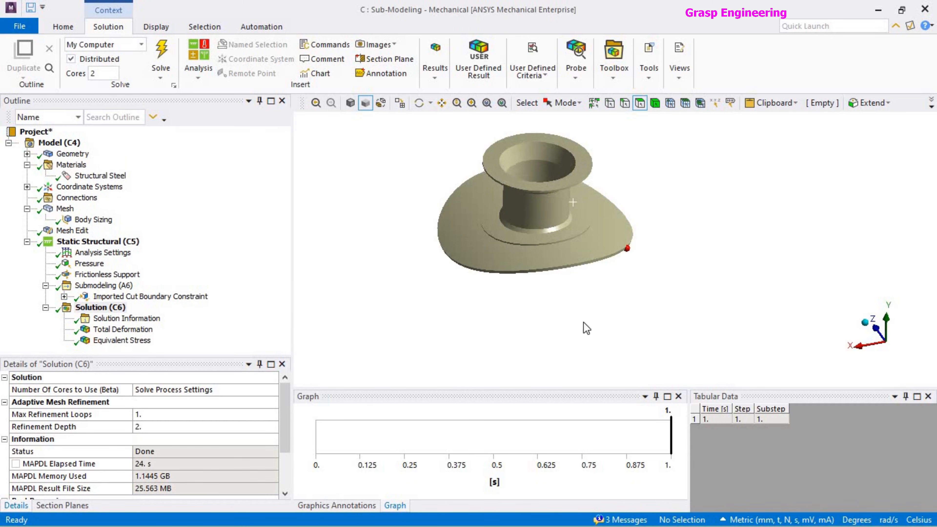
# Reset the contour legends of the total deformation and equivalent stress results to the range of the new solution.
pyautogui.click(122, 330)
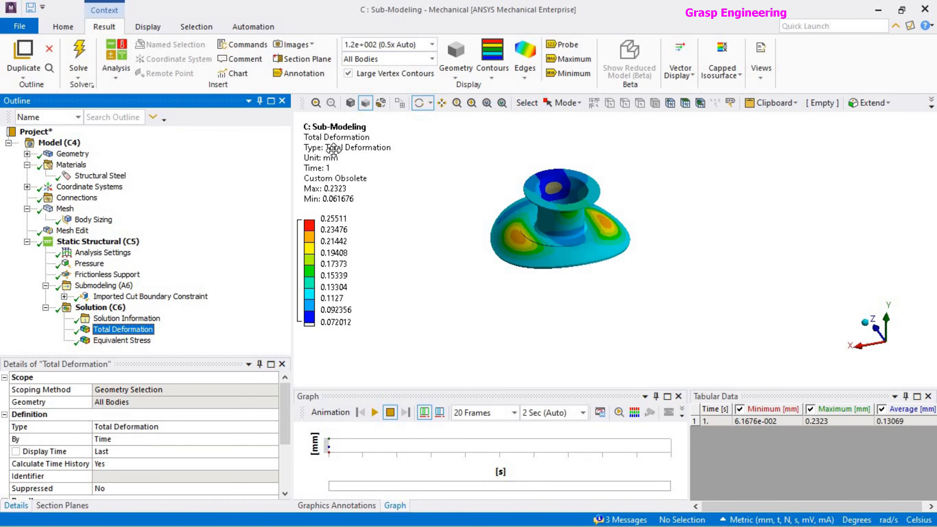
pyautogui.rightClick(334, 150)
pyautogui.click(422, 390)
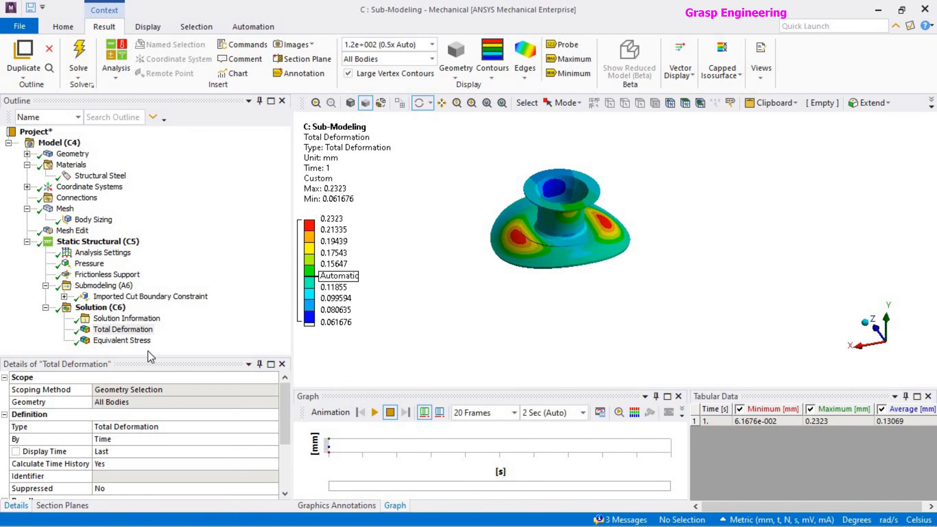
pyautogui.click(121, 340)
pyautogui.rightClick(332, 152)
pyautogui.click(406, 391)
# Probe the equivalent stress at three points around the nozzle opening on the underside of the submodel.
pyautogui.moveTo(541, 297); pyautogui.dragTo(370, 234)
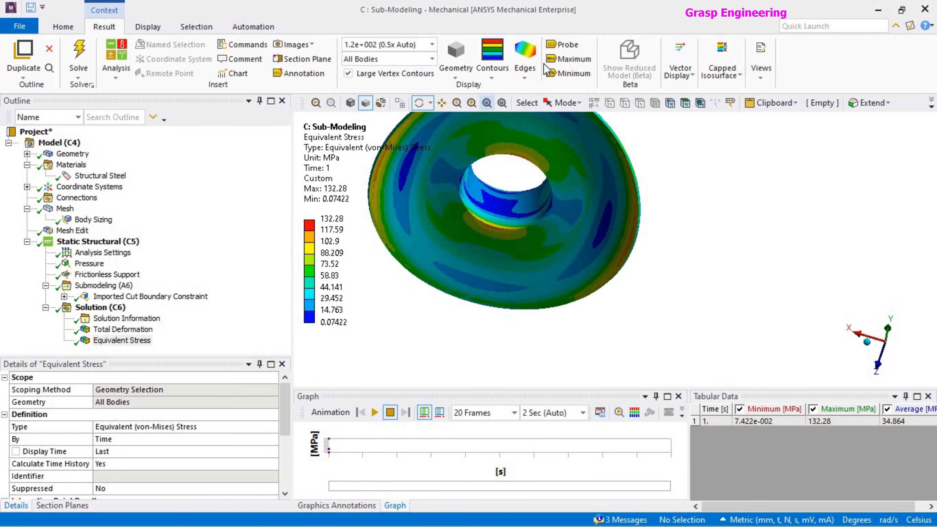
pyautogui.click(561, 45)
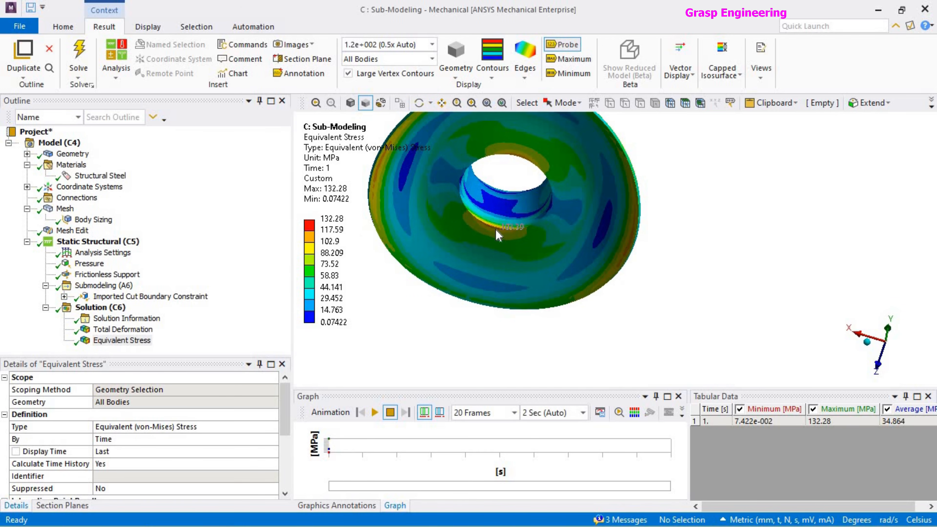
pyautogui.click(551, 199)
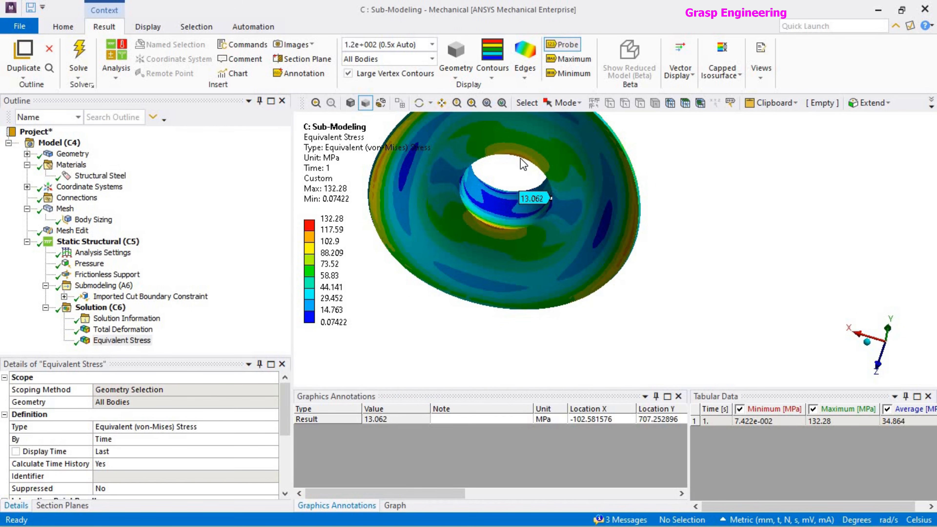
pyautogui.click(517, 151)
pyautogui.moveTo(545, 224); pyautogui.dragTo(516, 214, button='middle')
pyautogui.click(491, 237)
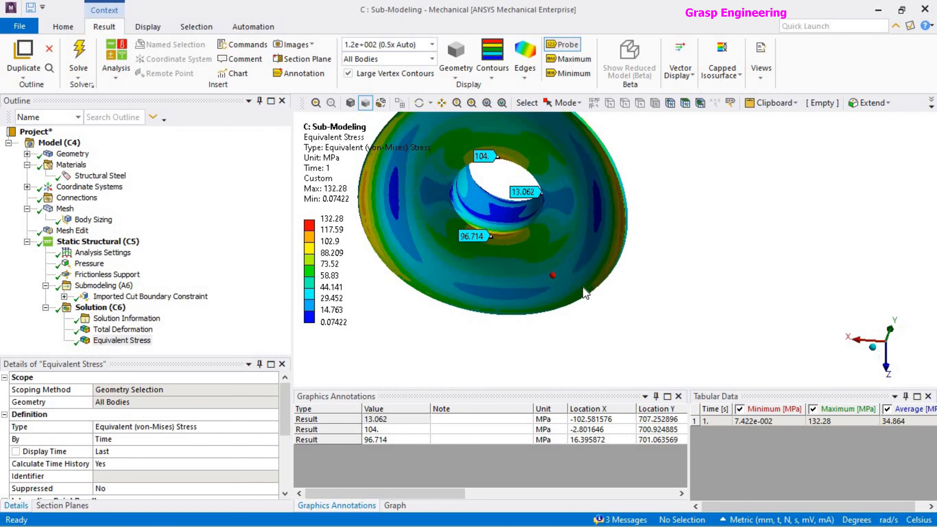
# Examine the equivalent stress contours on the shell, the reinforcing ring and the chamfered nozzle junction from several angles.
pyautogui.moveTo(524, 268); pyautogui.dragTo(497, 180, button='middle')
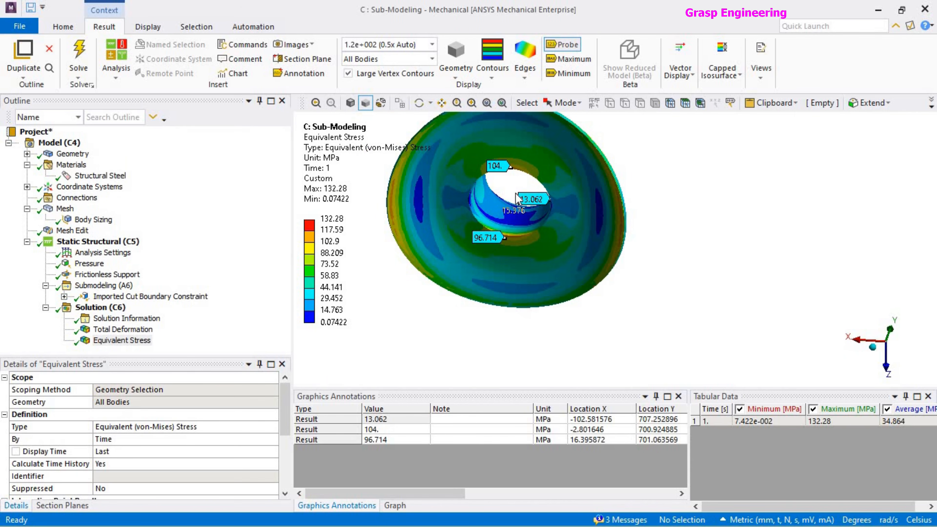
pyautogui.moveTo(533, 270); pyautogui.dragTo(565, 341, button='middle')
pyautogui.scroll(6, 554, 273)
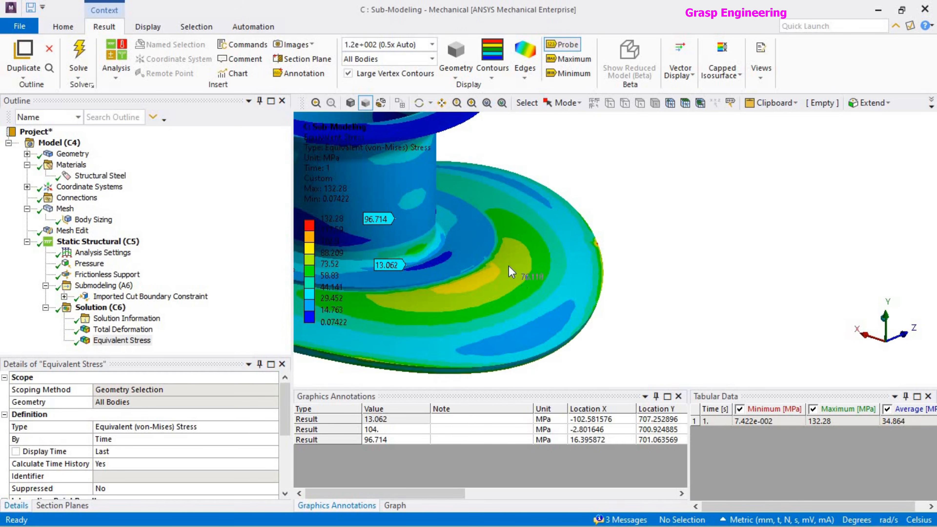
pyautogui.moveTo(534, 224); pyautogui.dragTo(597, 311, button='middle')
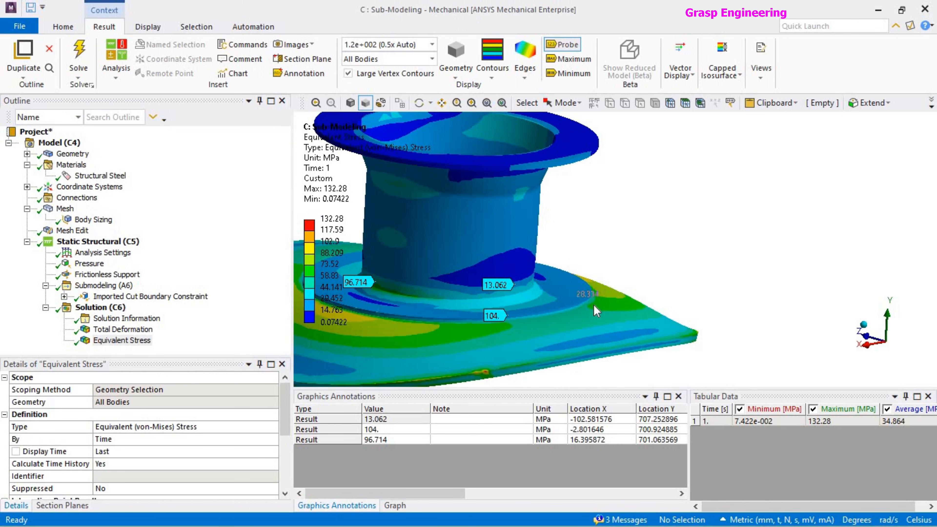
pyautogui.scroll(-3, 606, 326)
pyautogui.moveTo(596, 261); pyautogui.dragTo(606, 289, button='middle')
pyautogui.scroll(6, 581, 311)
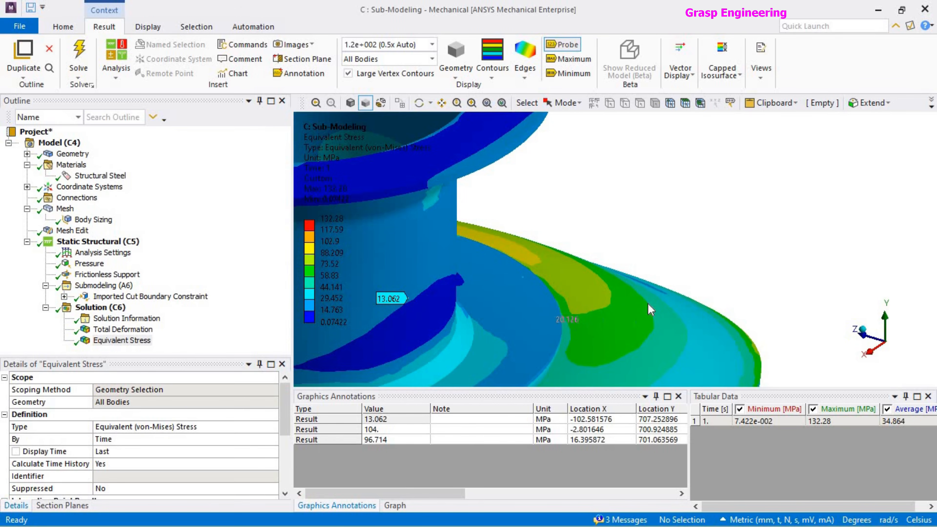
# Set the lower limit of the highest band in the equivalent stress legend to 100 MPa.
pyautogui.scroll(-5, 651, 310)
pyautogui.click(347, 231)
pyautogui.write('100')
pyautogui.press('Return')
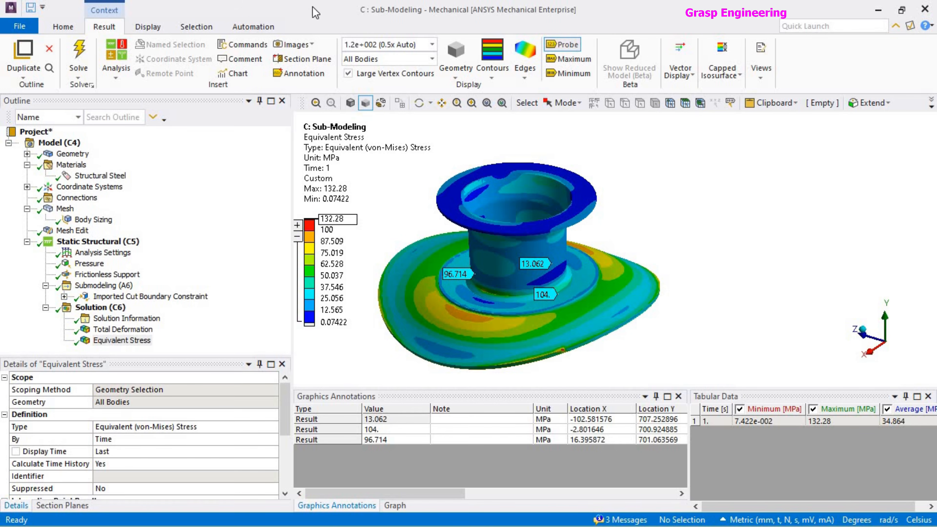
# Examine the rebanded stress contours around the reinforcing ring and review the total deformation of the submodel.
pyautogui.moveTo(568, 229); pyautogui.dragTo(653, 358, button='middle')
pyautogui.scroll(-4, 632, 308)
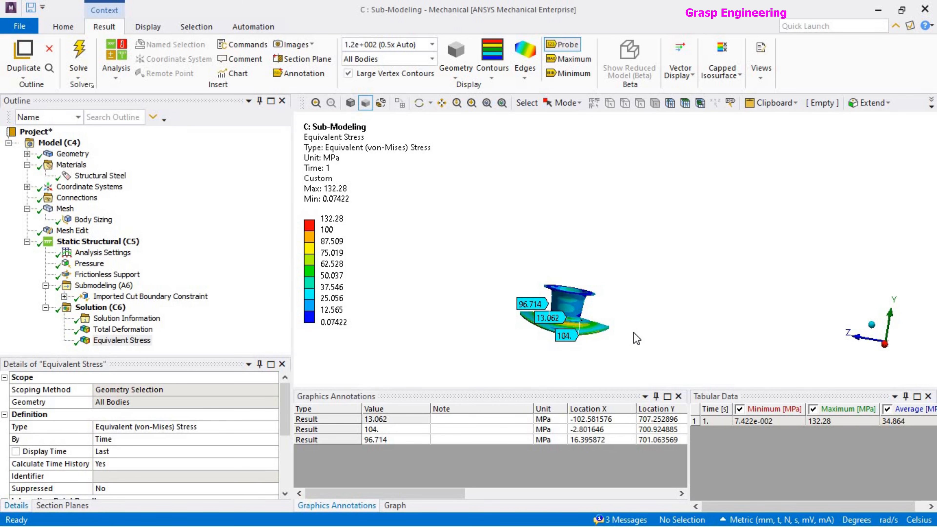
pyautogui.scroll(8, 627, 273)
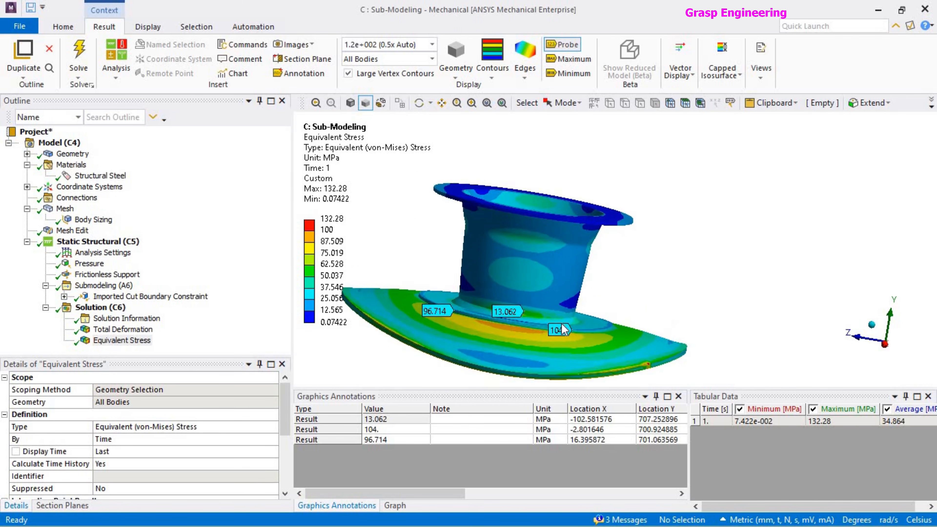
pyautogui.moveTo(637, 268); pyautogui.dragTo(631, 290, button='middle')
pyautogui.scroll(-3, 632, 290)
pyautogui.click(100, 308)
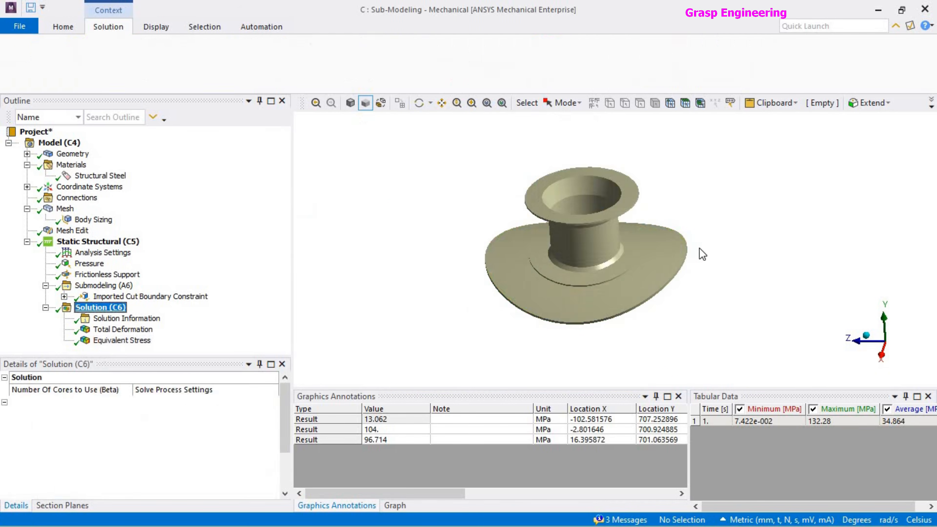
pyautogui.click(111, 328)
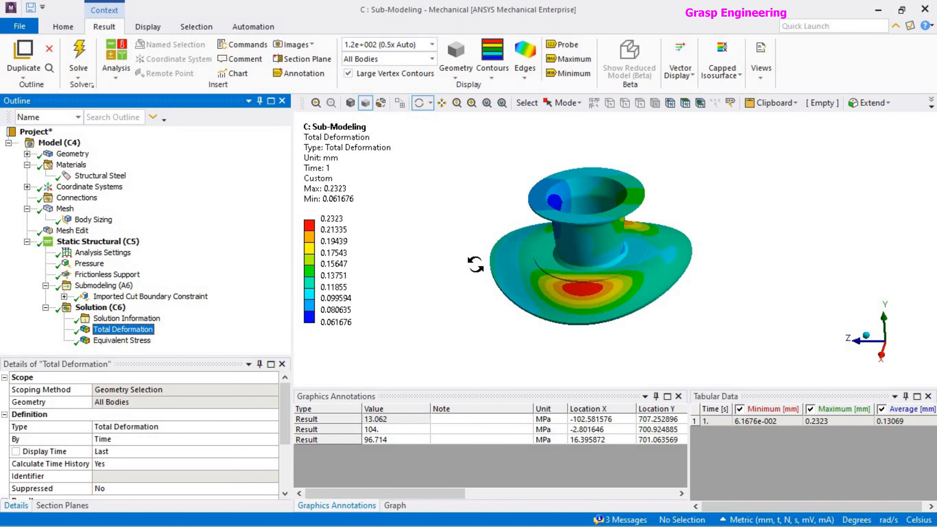
pyautogui.scroll(-3, 482, 269)
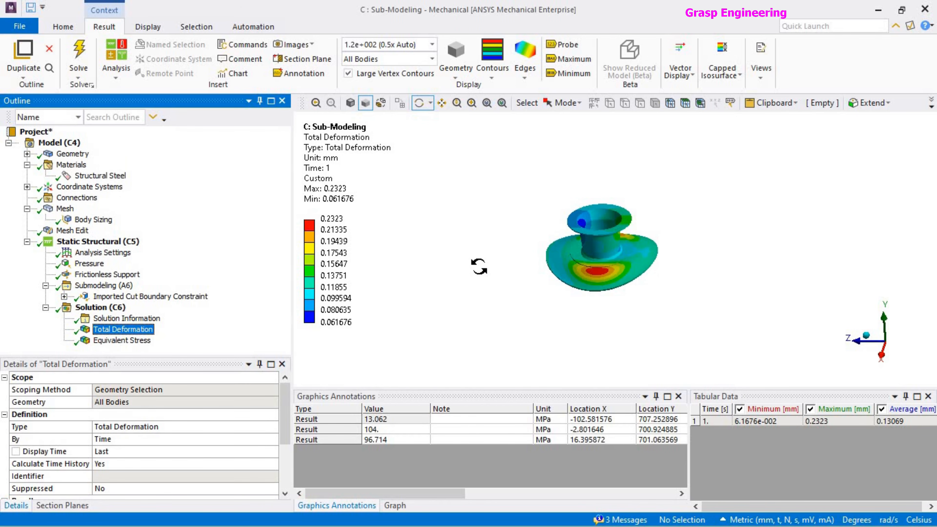
pyautogui.scroll(-1, 638, 260)
pyautogui.scroll(5, 633, 256)
pyautogui.moveTo(647, 240)
pyautogui.mouseDown()
pyautogui.moveTo(648, 255)
pyautogui.moveTo(640, 247)
pyautogui.mouseUp()
# Return to the solution's plain geometry, inspect the chamfer and reinforcing ring, and widen the graphics area.
pyautogui.click(100, 307)
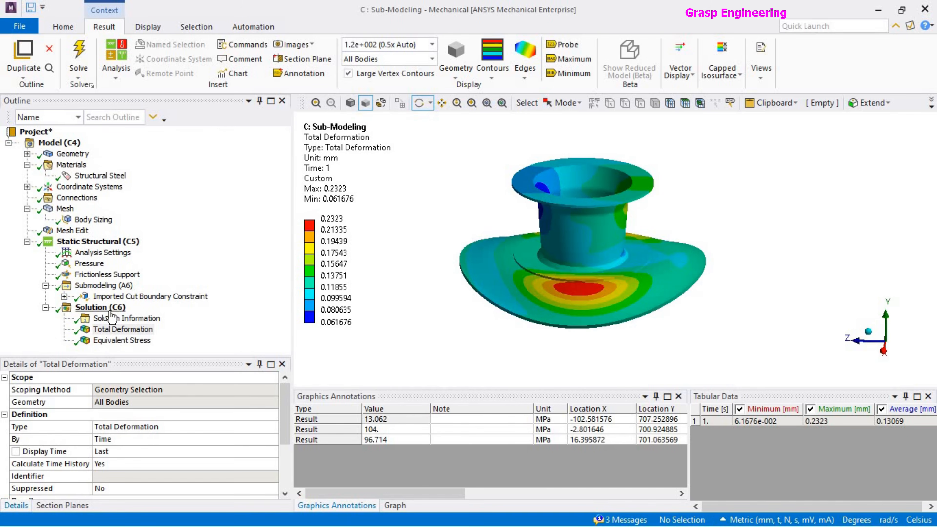
pyautogui.click(613, 263)
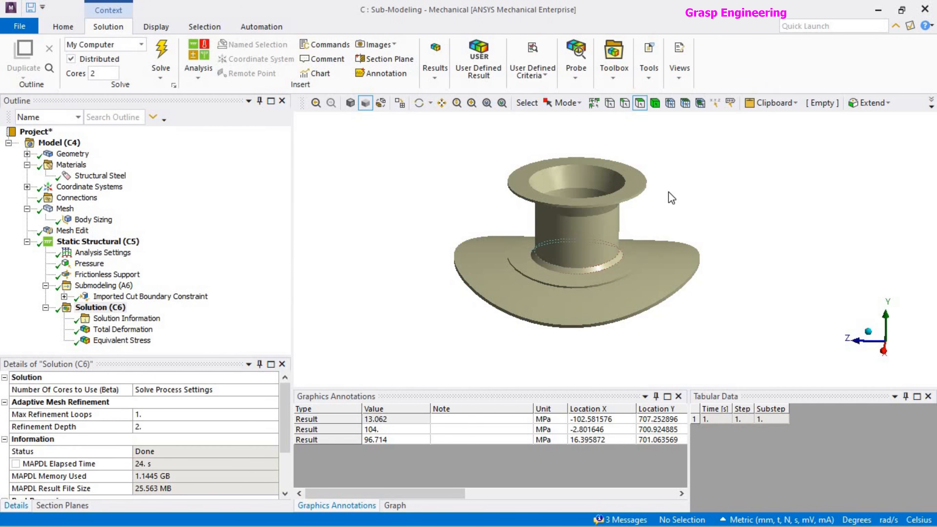
pyautogui.moveTo(616, 250); pyautogui.dragTo(513, 261, button='middle')
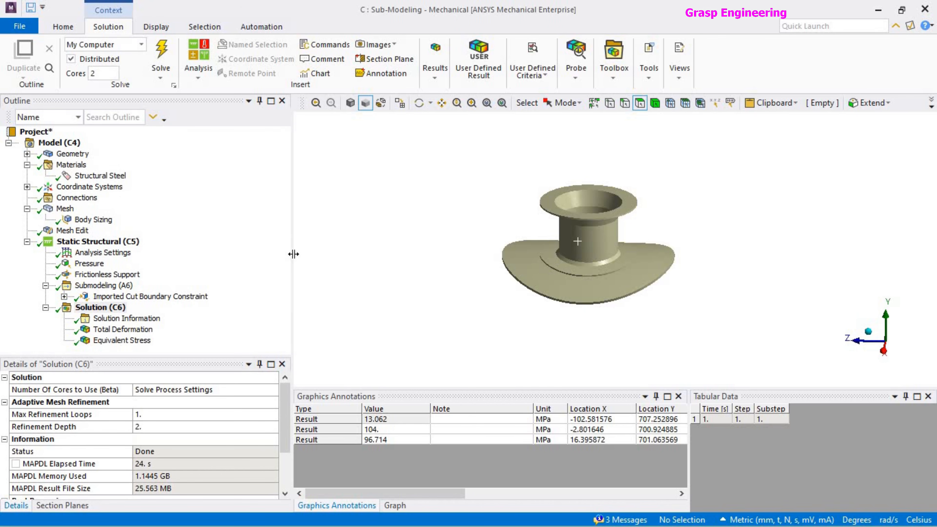
pyautogui.moveTo(294, 254); pyautogui.dragTo(152, 261)
pyautogui.moveTo(543, 298); pyautogui.dragTo(558, 359, button='middle')
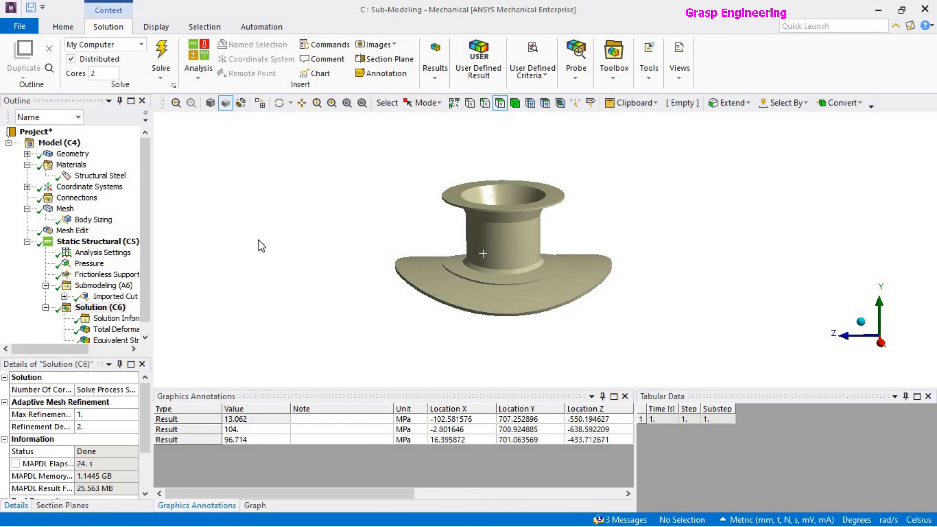